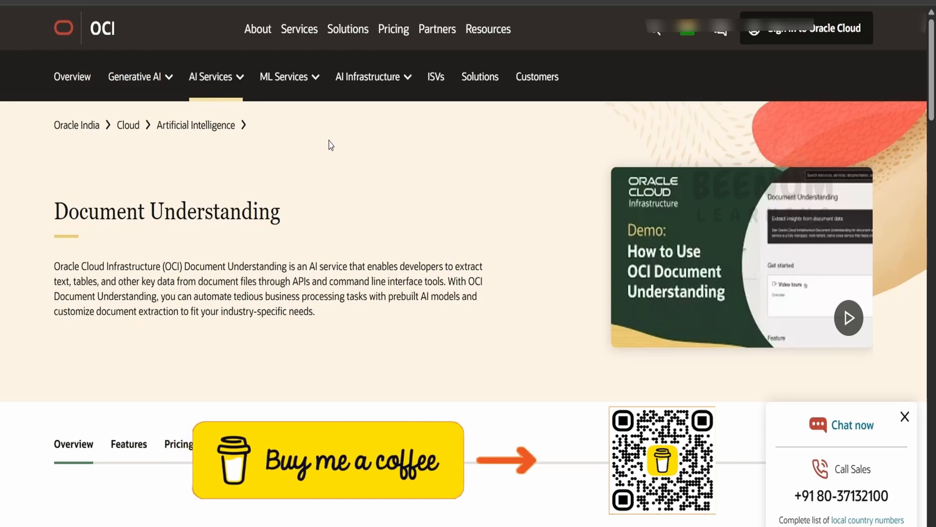
Step: Read through the OCI Document Understanding product page, including the overview and the "Why Document Understanding?" section
scroll(331, 145, down, 1)
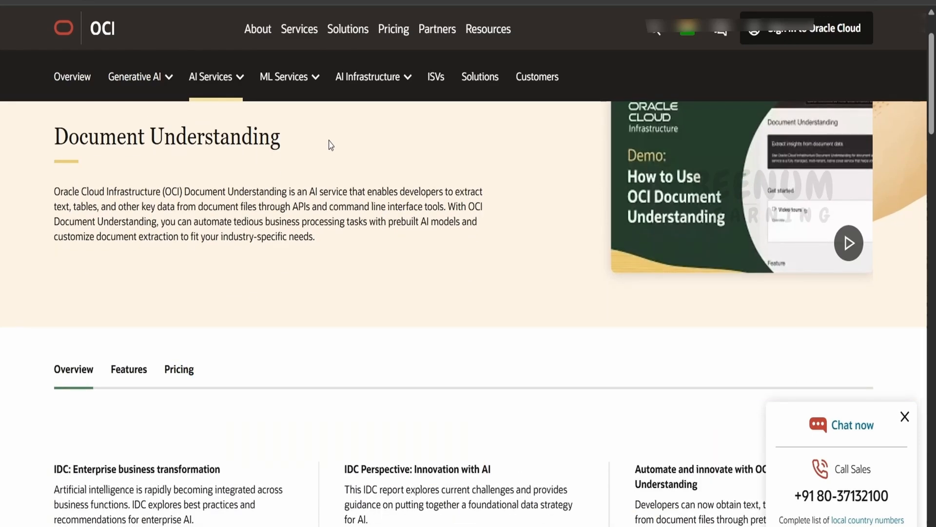
scroll(331, 145, down, 5)
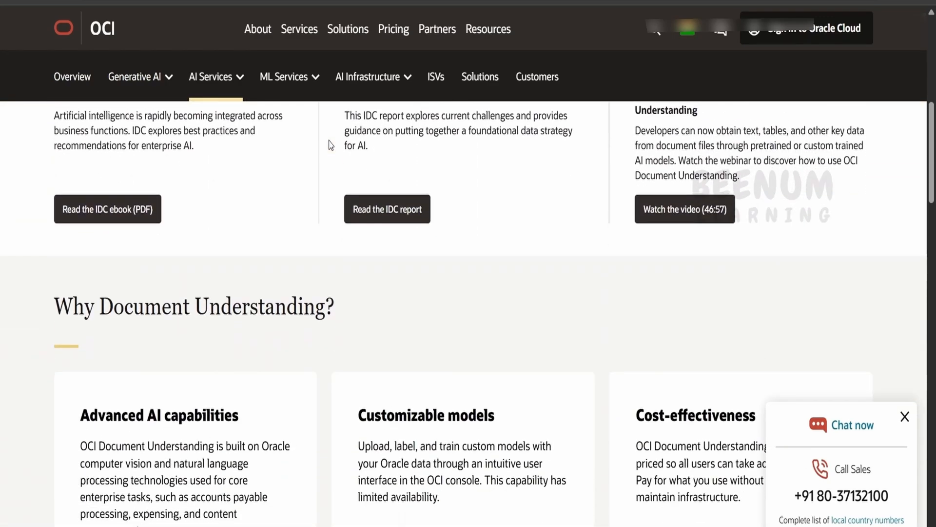
scroll(331, 145, down, 5)
scroll(330, 145, down, 2)
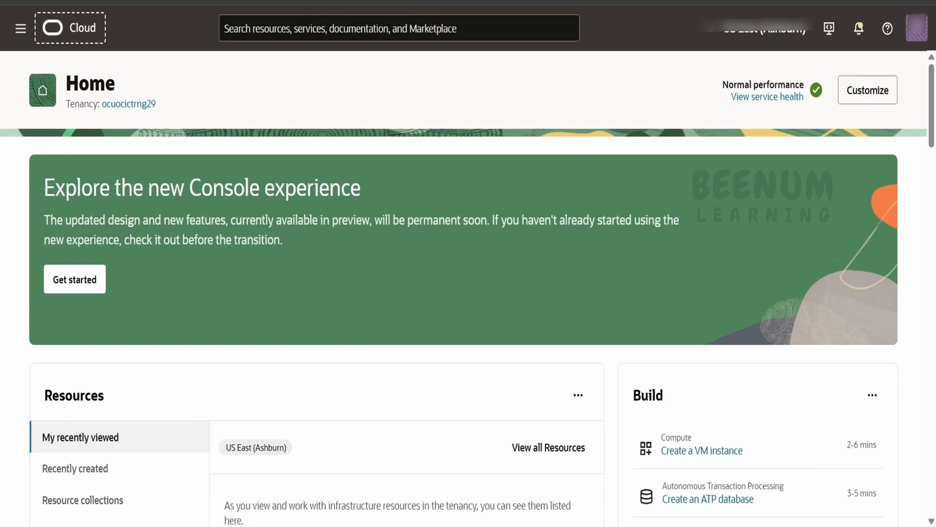
Step: In the OCI Console, open the Document Understanding service under Analytics & AI and go to Document classification
click(20, 30)
click(17, 335)
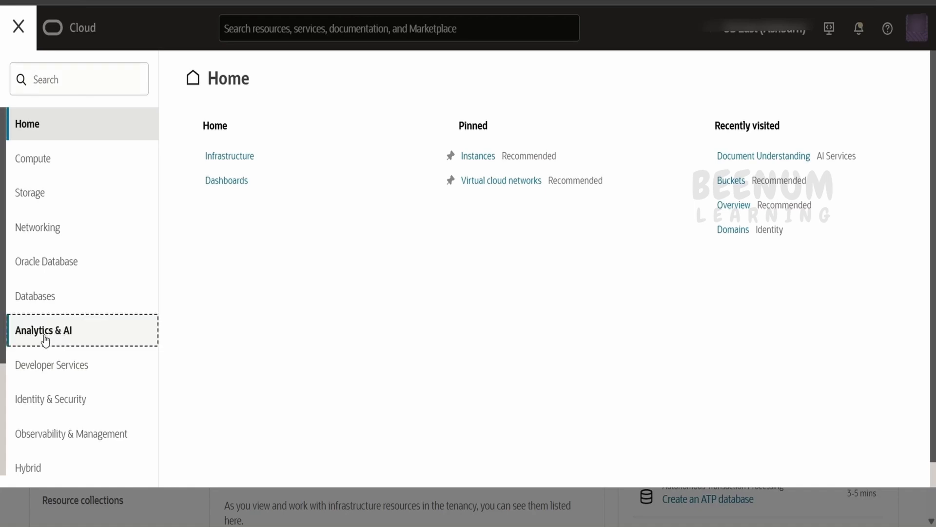
click(488, 341)
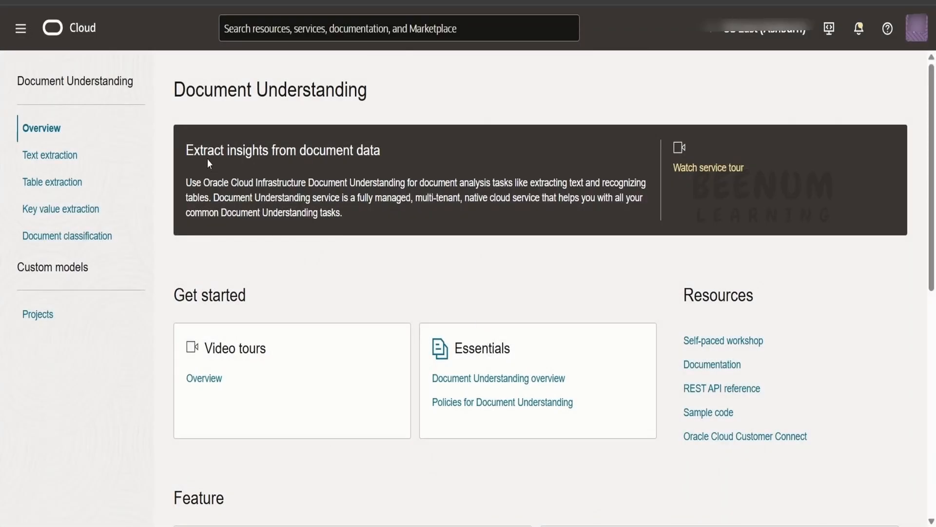
click(68, 237)
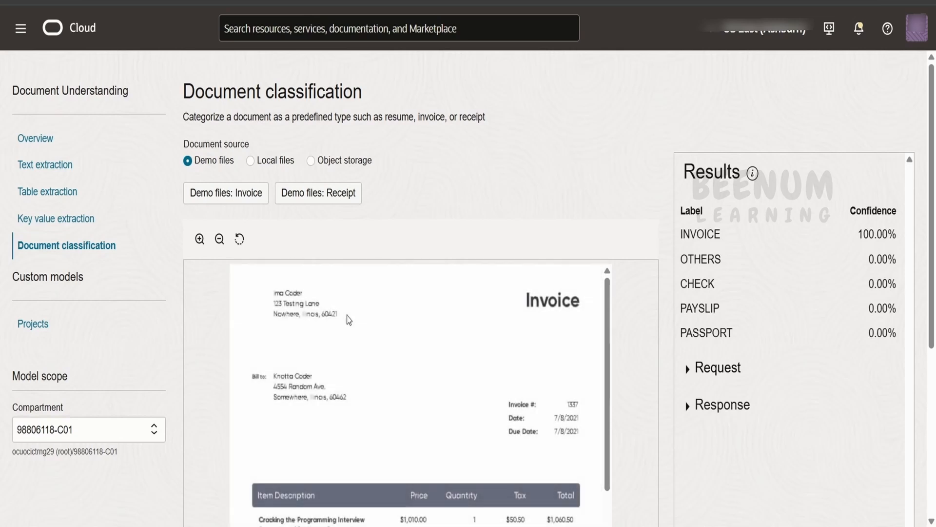
Step: Expand the Request and Response JSON of the demo invoice's classification results and examine both payloads
click(694, 376)
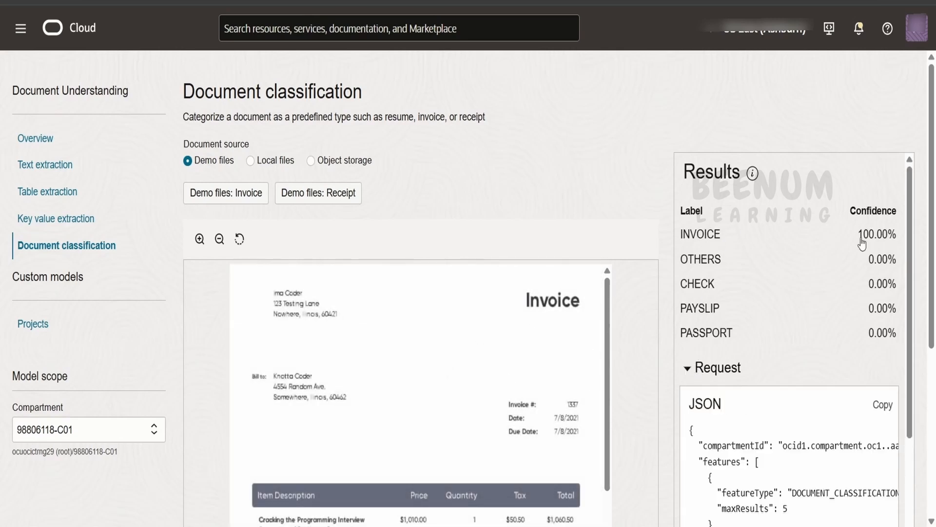
scroll(726, 356, down, 3)
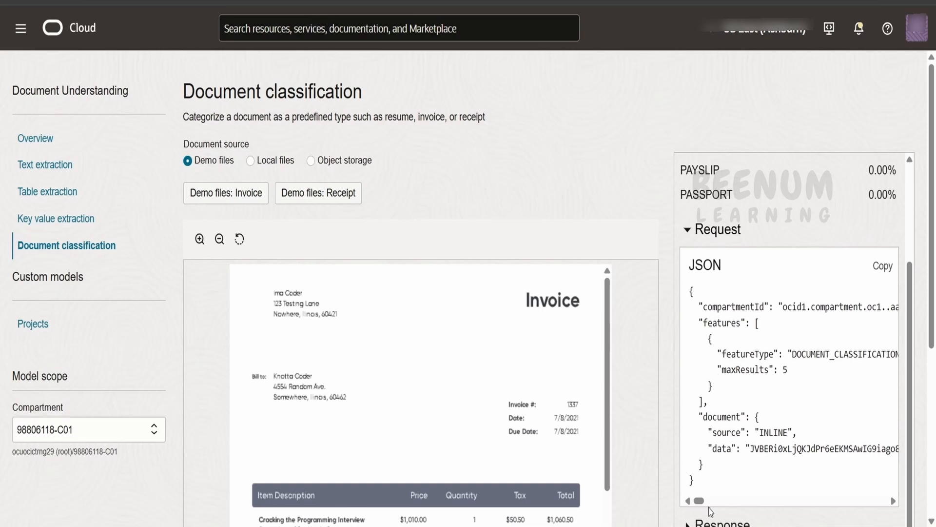
drag(705, 490, 706, 268)
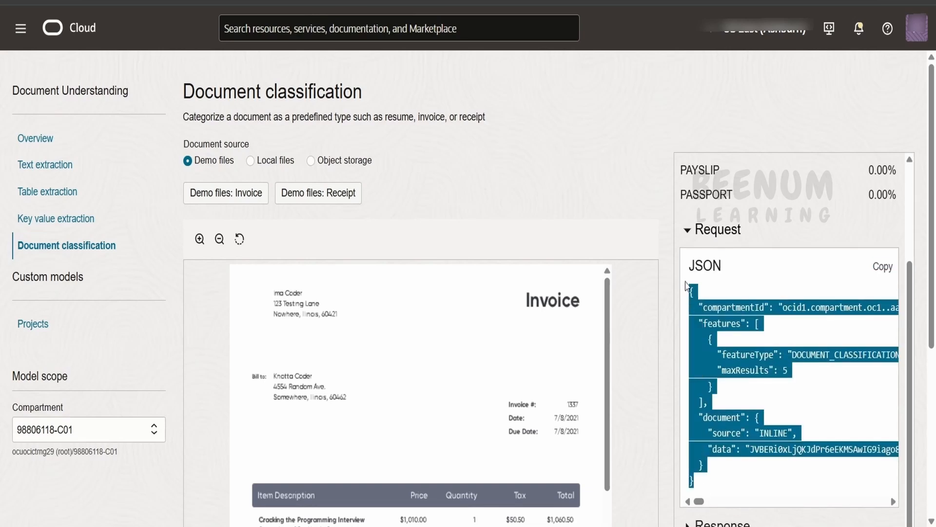
scroll(683, 512, down, 2)
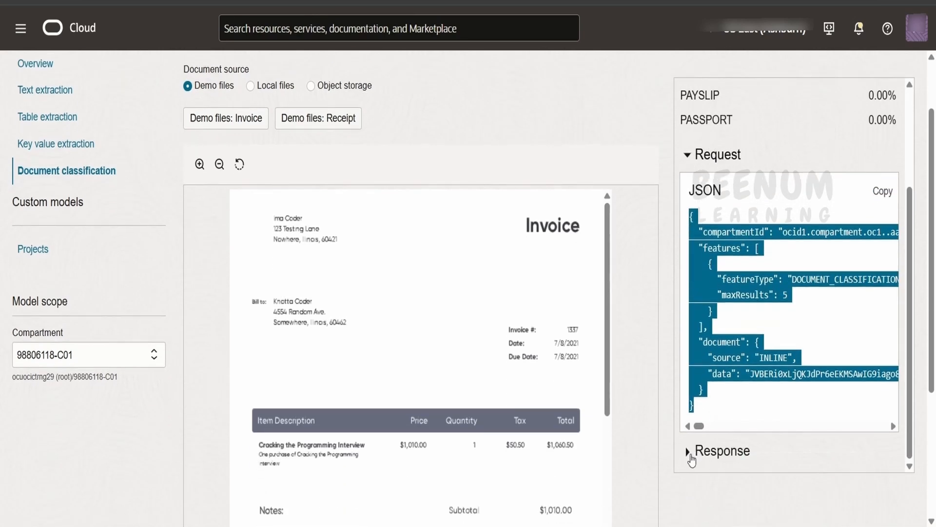
click(692, 454)
scroll(692, 438, down, 8)
scroll(693, 438, up, 6)
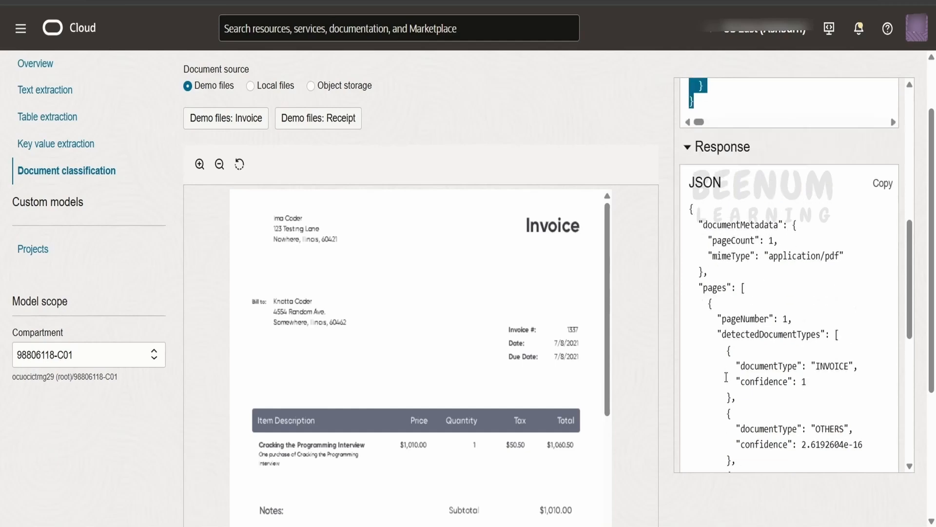
scroll(552, 373, up, 2)
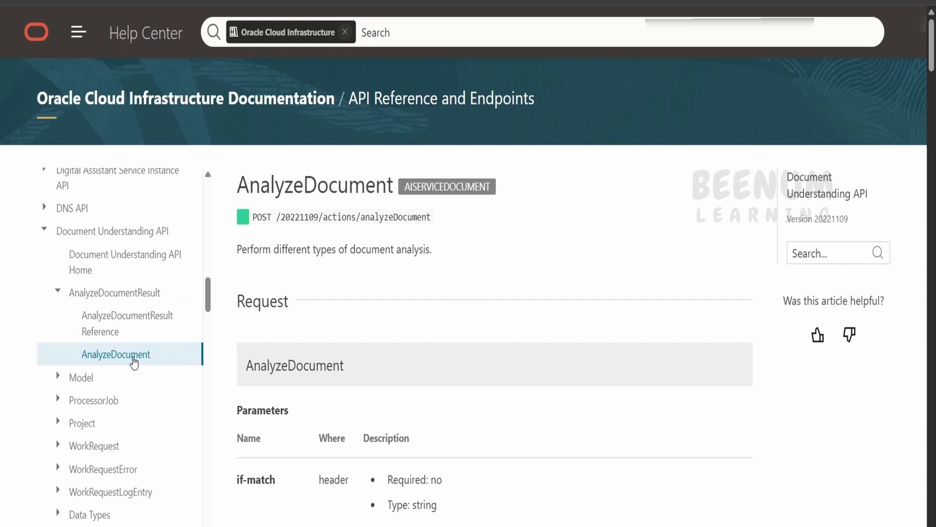
Step: Examine the AnalyzeDocument POST operation in the API documentation and compare it with the demo invoice's classification request JSON
drag(432, 218, 283, 220)
double_click(262, 217)
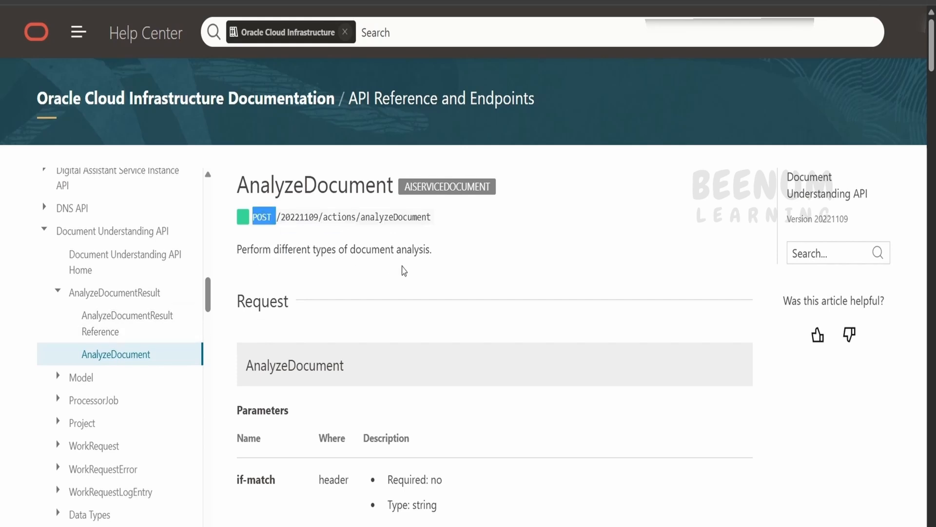
scroll(403, 268, down, 5)
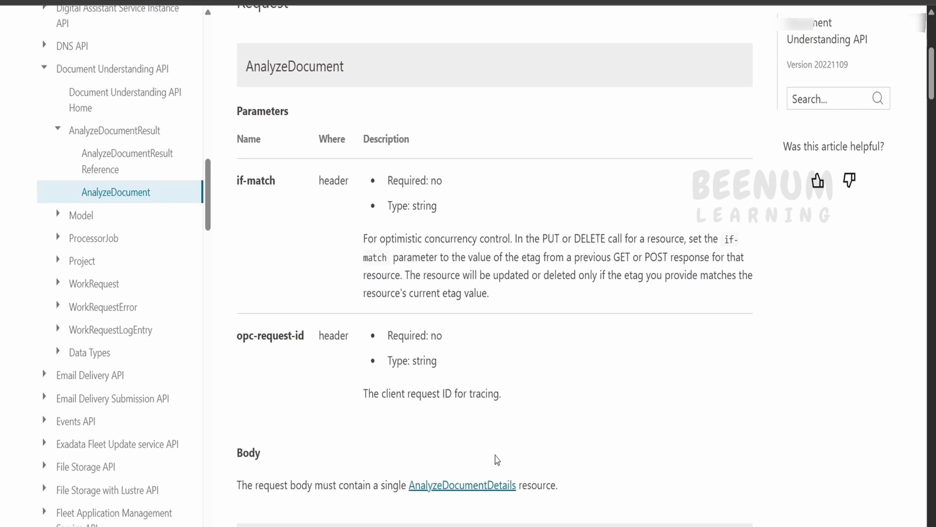
scroll(497, 461, down, 3)
scroll(514, 430, down, 3)
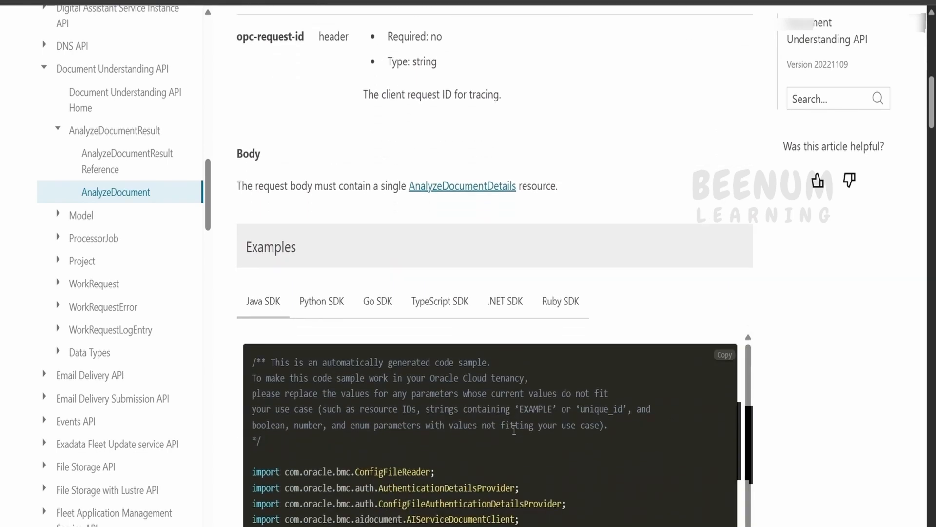
scroll(338, 108, up, 12)
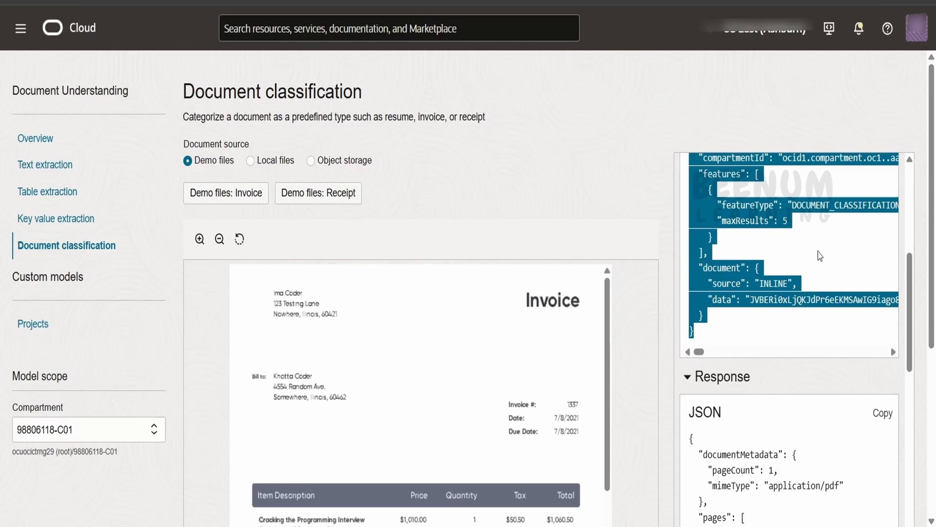
scroll(819, 256, up, 4)
scroll(749, 255, down, 3)
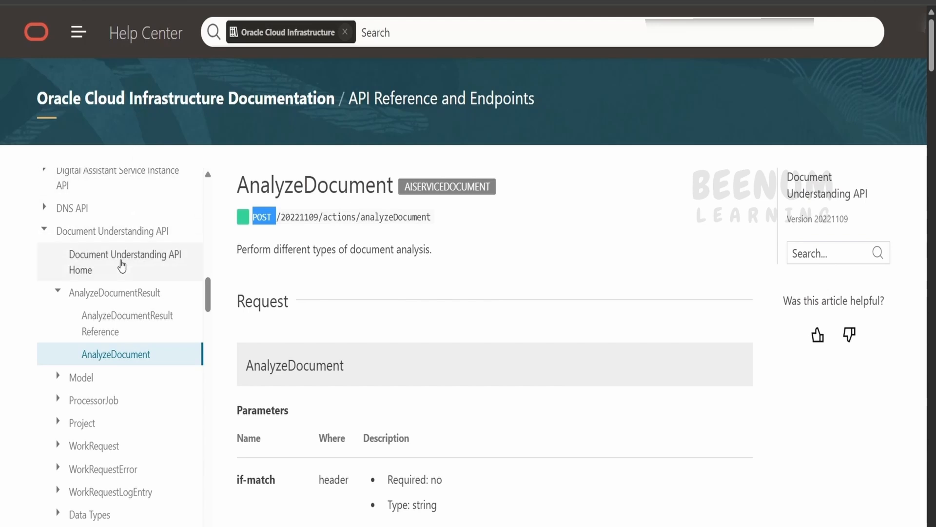
Step: Look up the us-ashburn-1 endpoint on the Document Understanding API home page, then return to the AnalyzeDocument reference
click(120, 264)
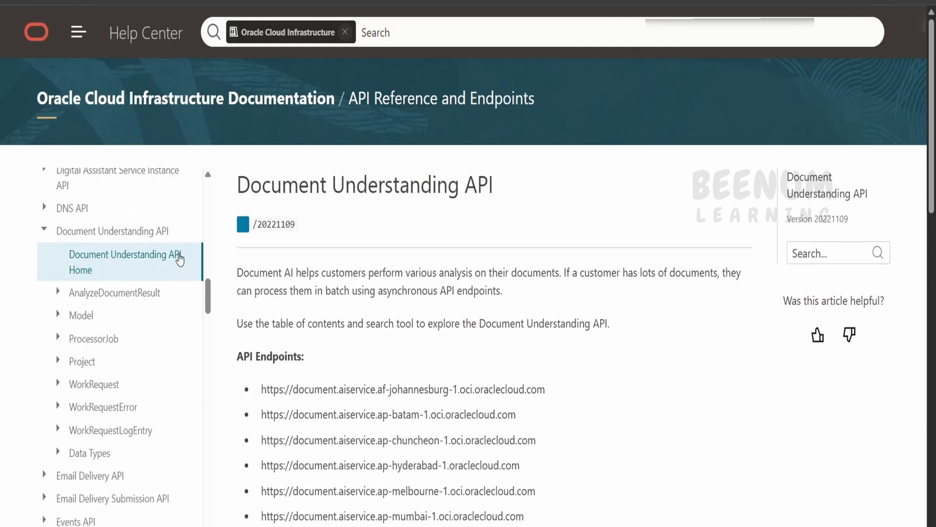
scroll(376, 295, down, 10)
scroll(376, 295, down, 5)
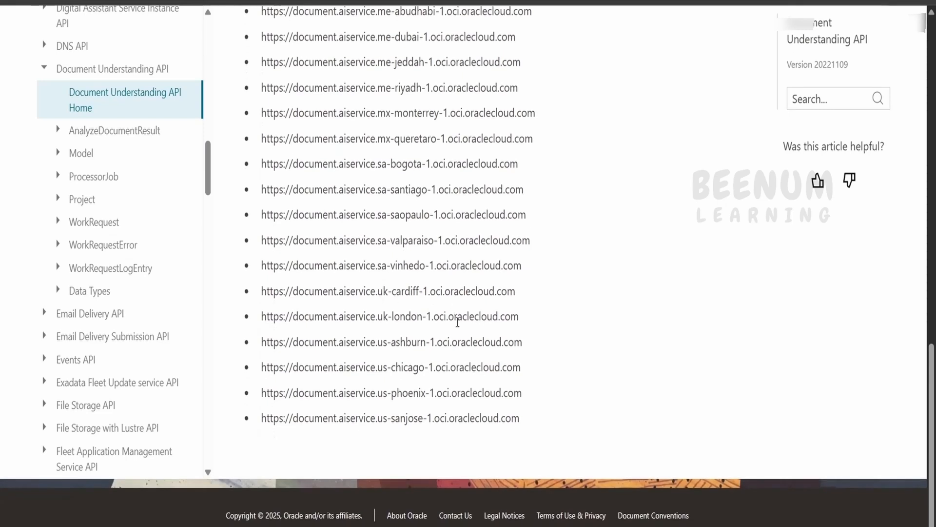
drag(535, 349, 264, 333)
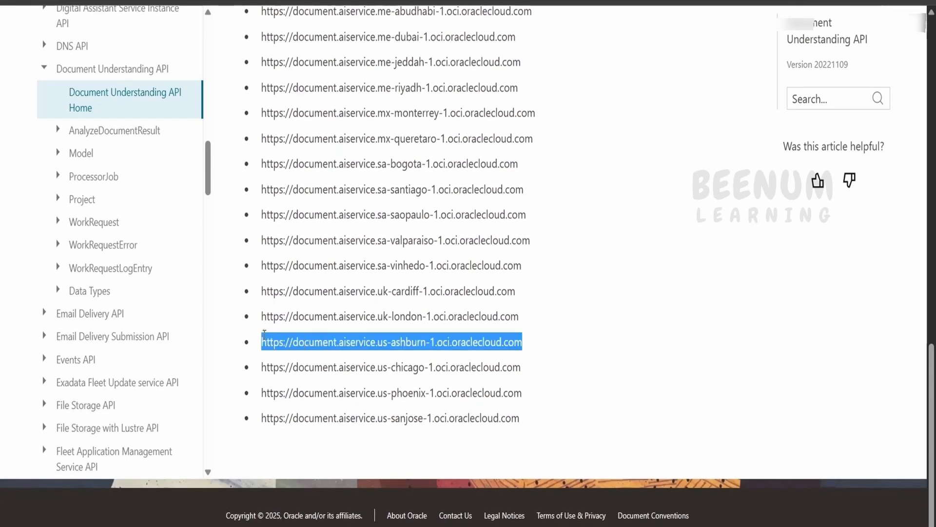
click(58, 130)
click(126, 189)
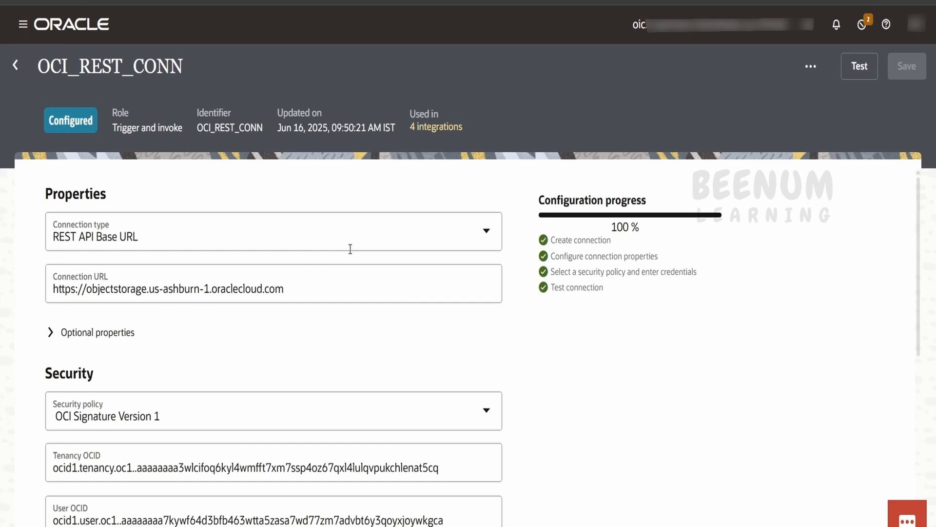
Step: Review the OCI_REST_CONN connection in Oracle Integration, checking its type, URL, OCI Signature Version 1 policy and security credential fields
scroll(188, 295, down, 2)
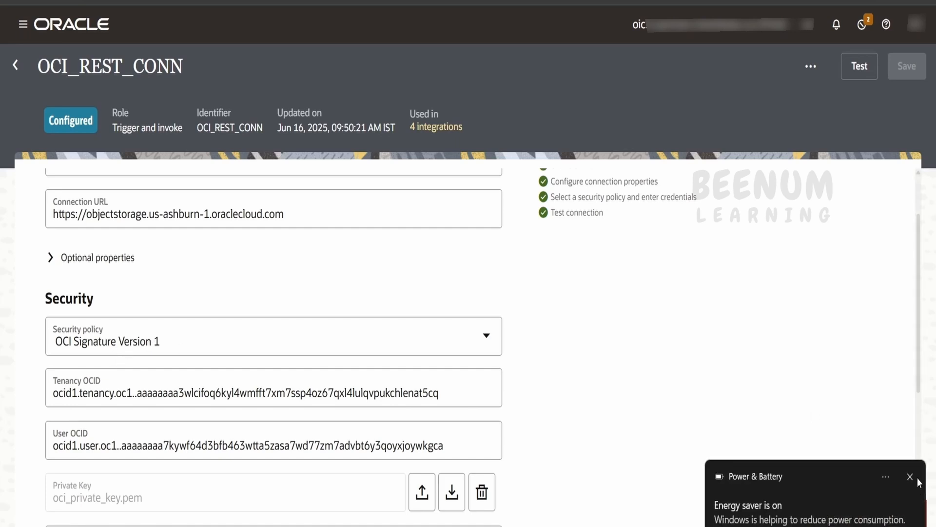
scroll(283, 325, up, 2)
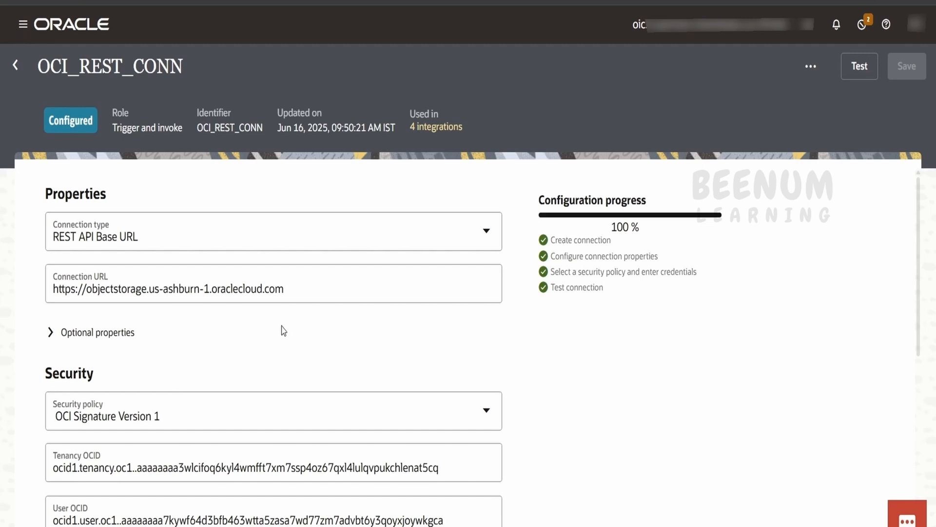
scroll(276, 337, down, 2)
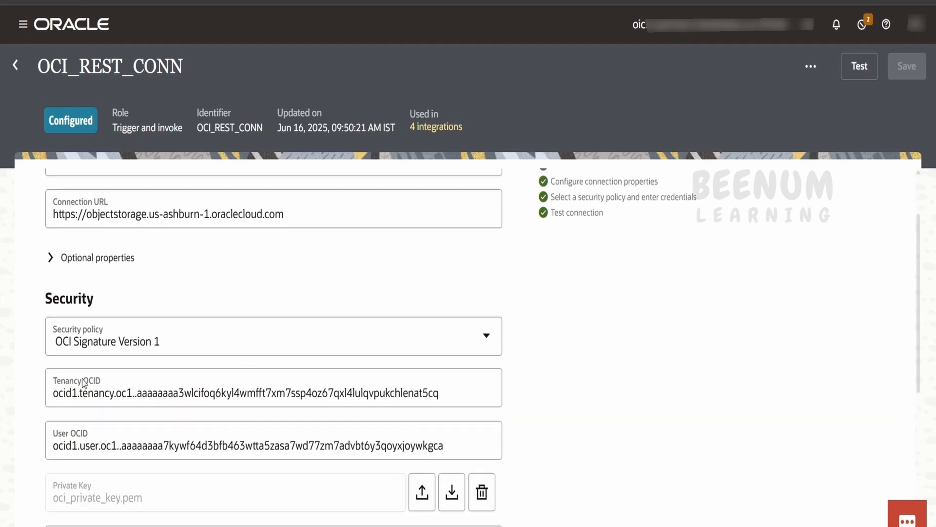
scroll(124, 356, down, 4)
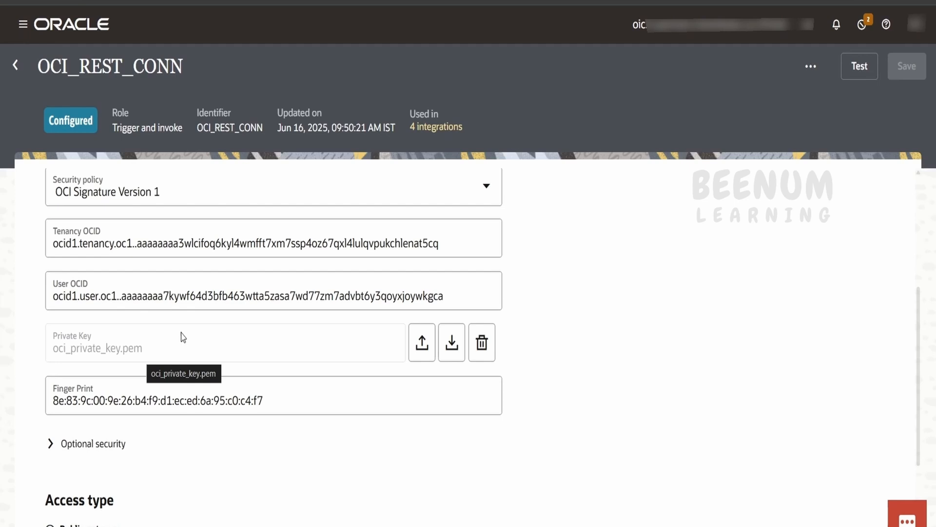
scroll(226, 395, up, 4)
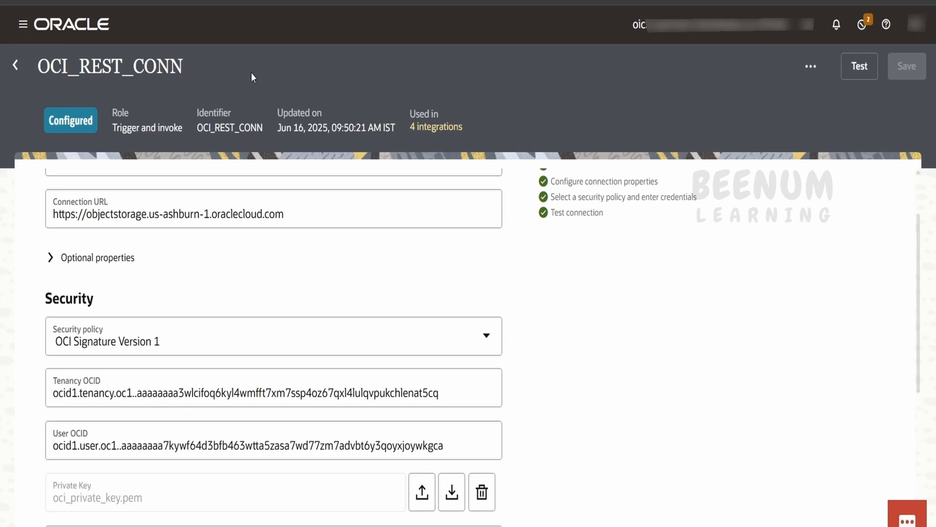
scroll(350, 273, up, 2)
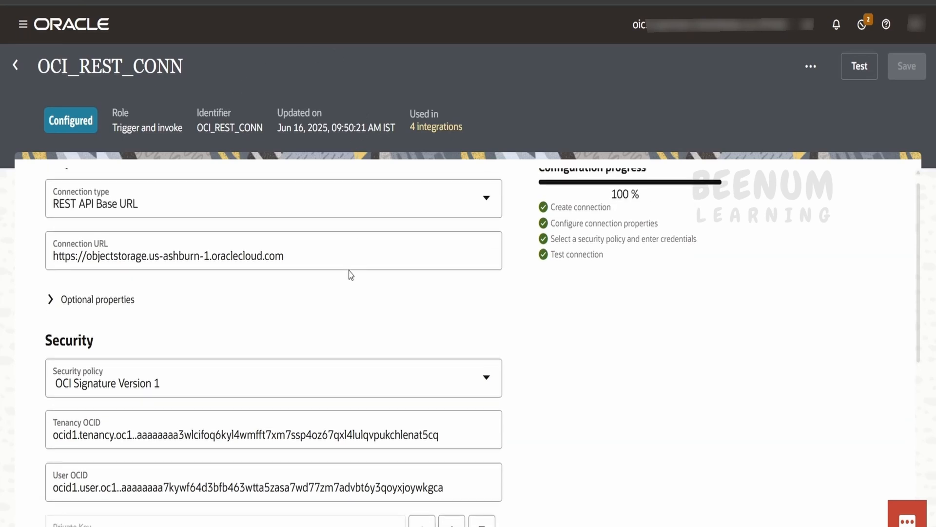
scroll(349, 272, up, 1)
drag(324, 284, 39, 235)
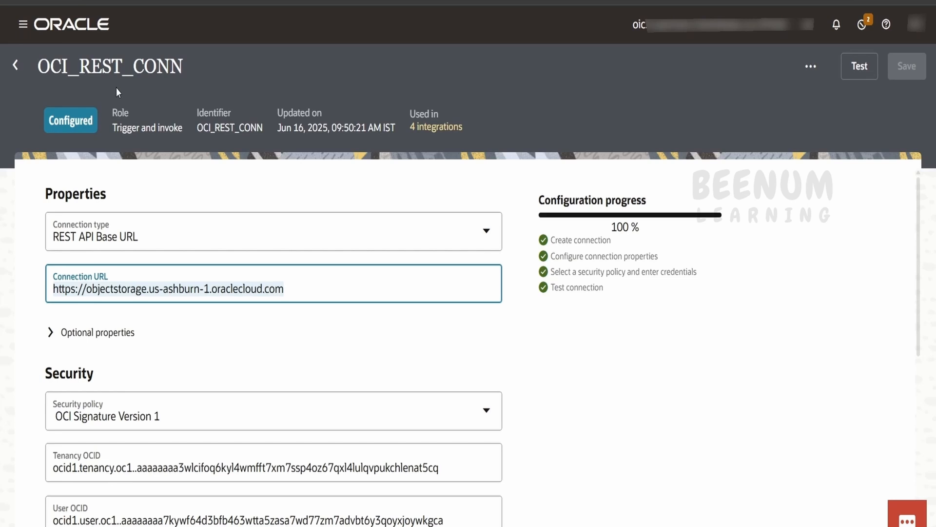
drag(171, 267, 17, 229)
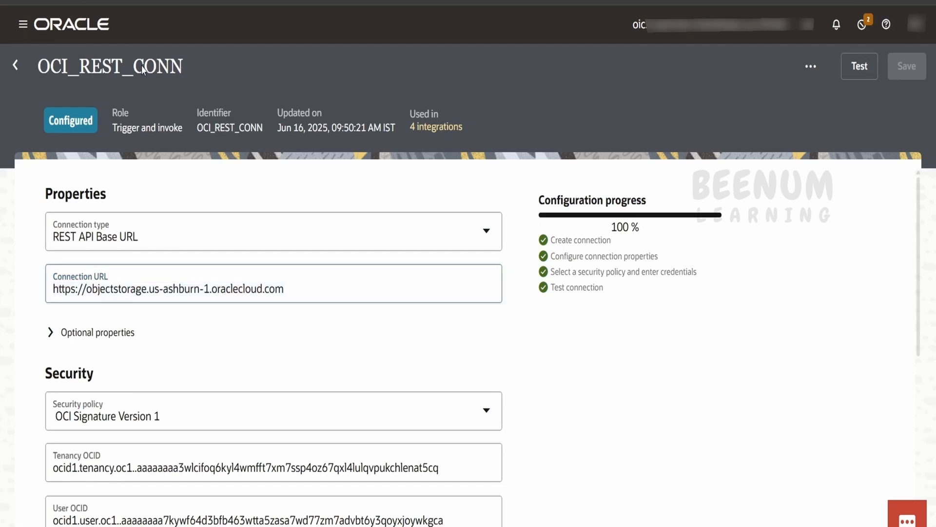
double_click(140, 93)
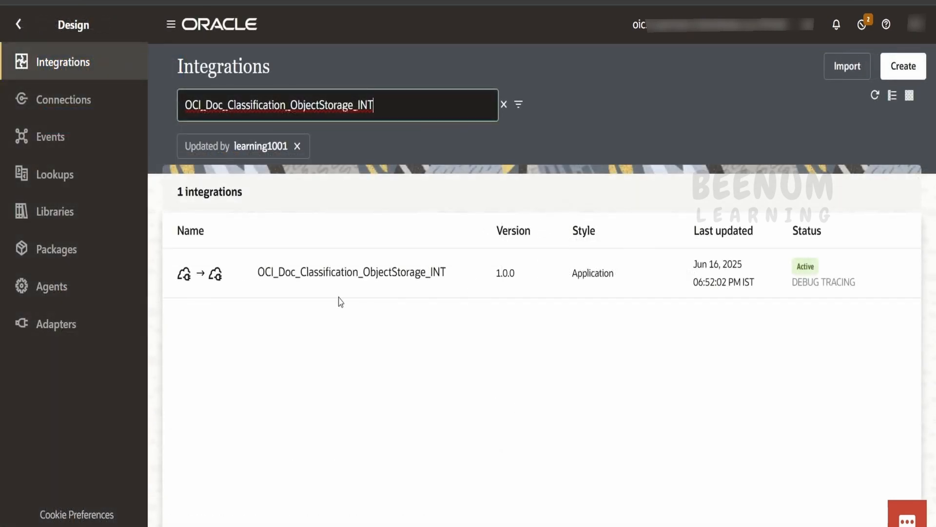
Step: Open the run page of the OCI_Doc_Classification_ObjectStorage_INT integration and set its request body type to File
mouse_move(303, 288)
click(860, 272)
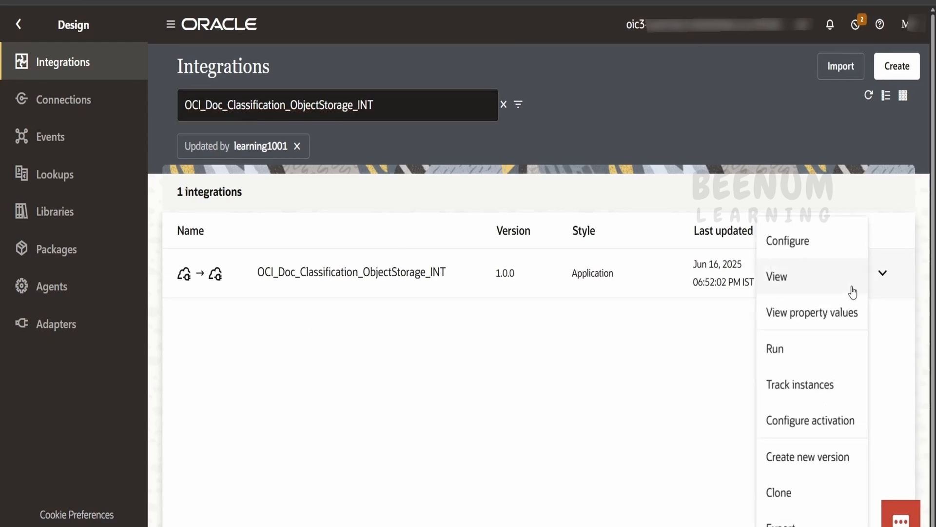
click(795, 353)
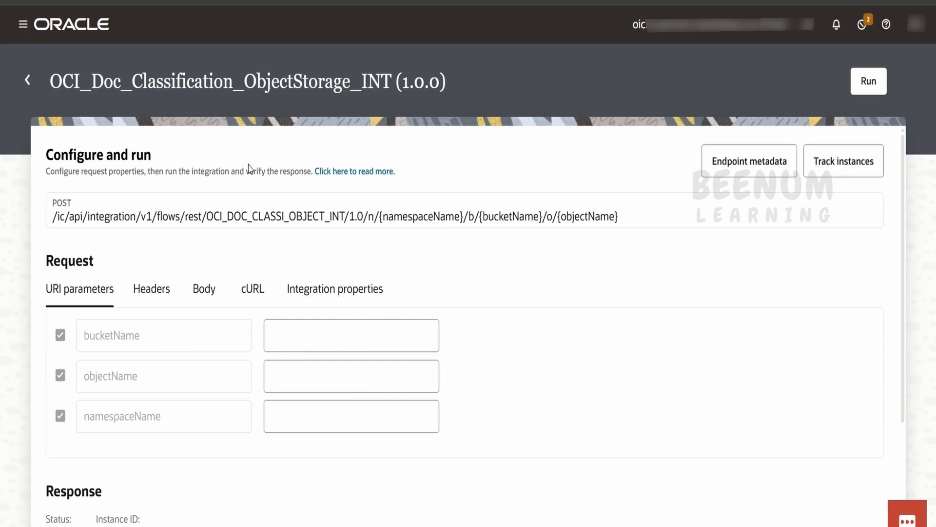
click(205, 291)
click(110, 320)
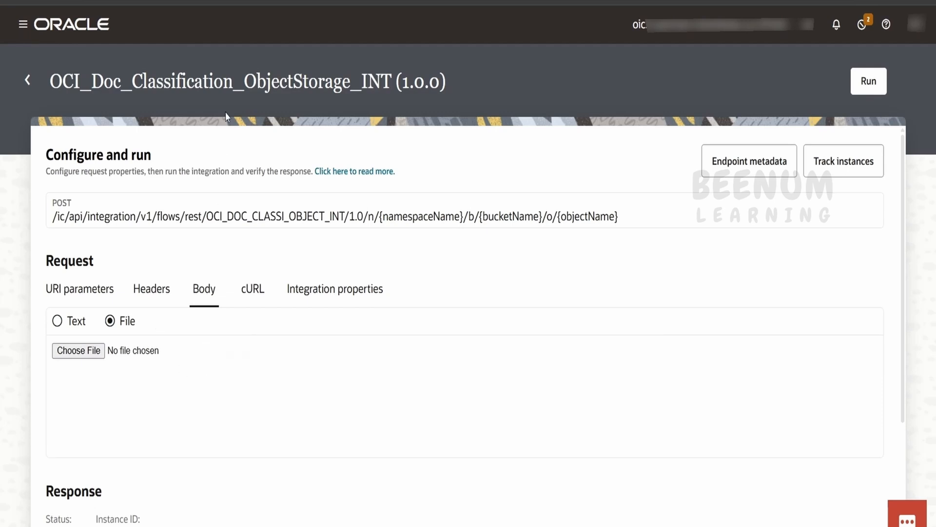
Step: Switch back to the OCI Console's Document classification page and examine the document source value in the request JSON
click(231, 1)
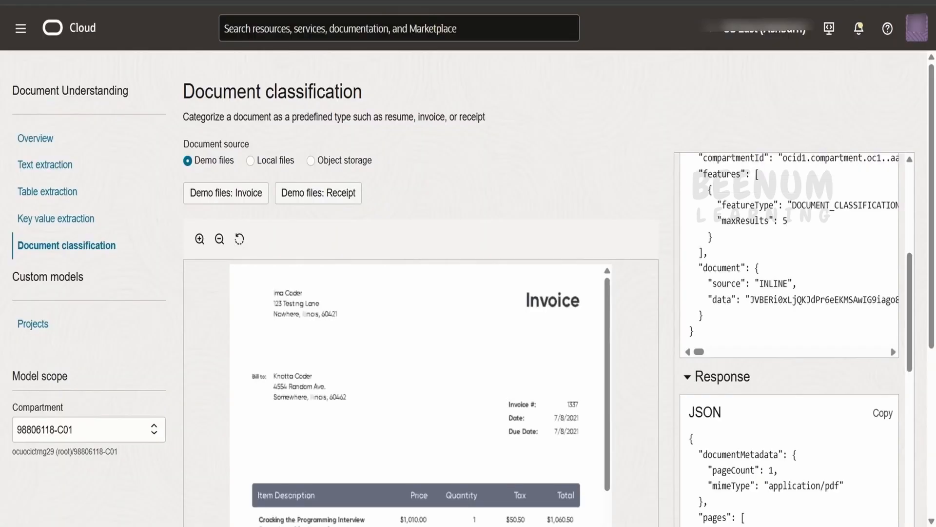
scroll(752, 312, up, 3)
double_click(765, 431)
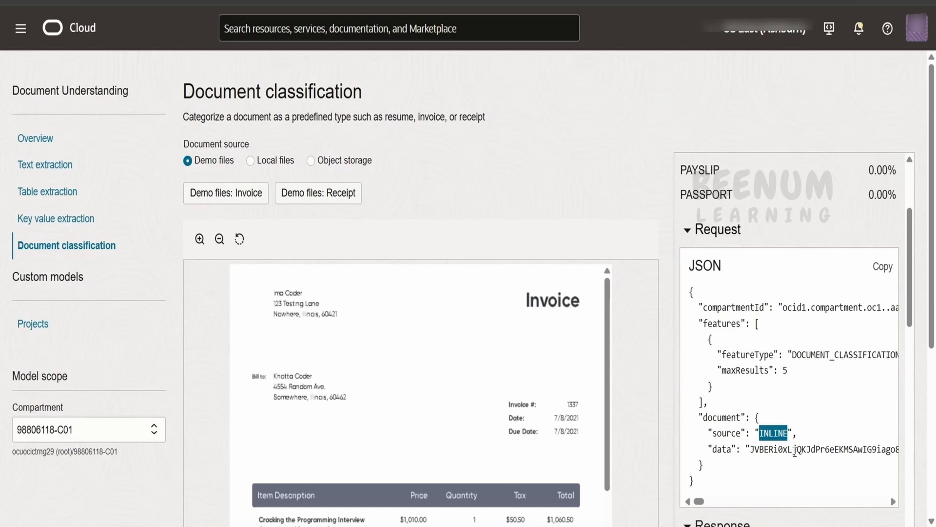
Step: Examine the request JSON's data and source fields, and switch the document source to Object storage without choosing an output location
triple_click(794, 450)
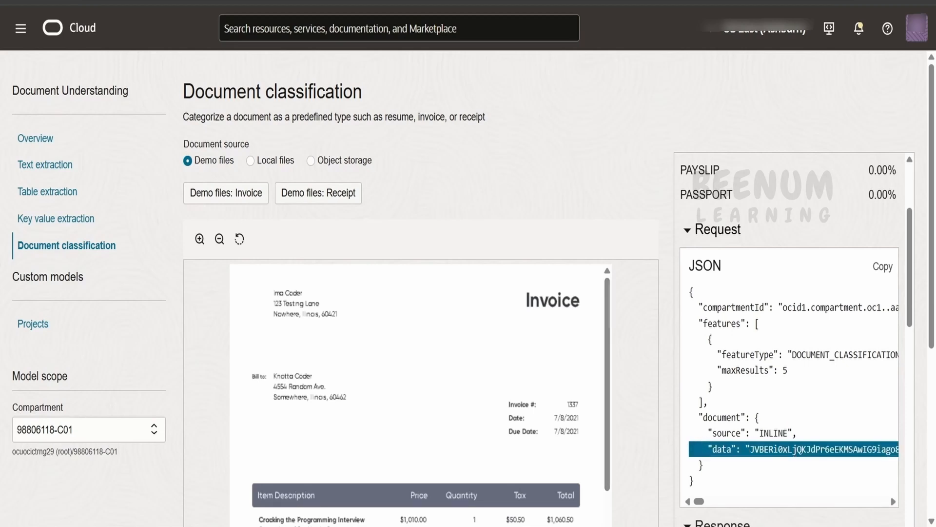
triple_click(853, 447)
click(326, 164)
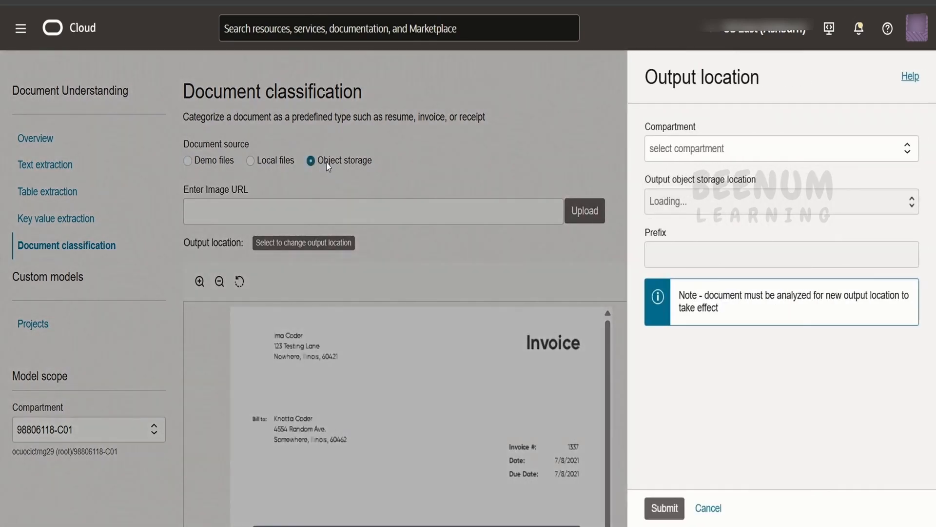
click(711, 514)
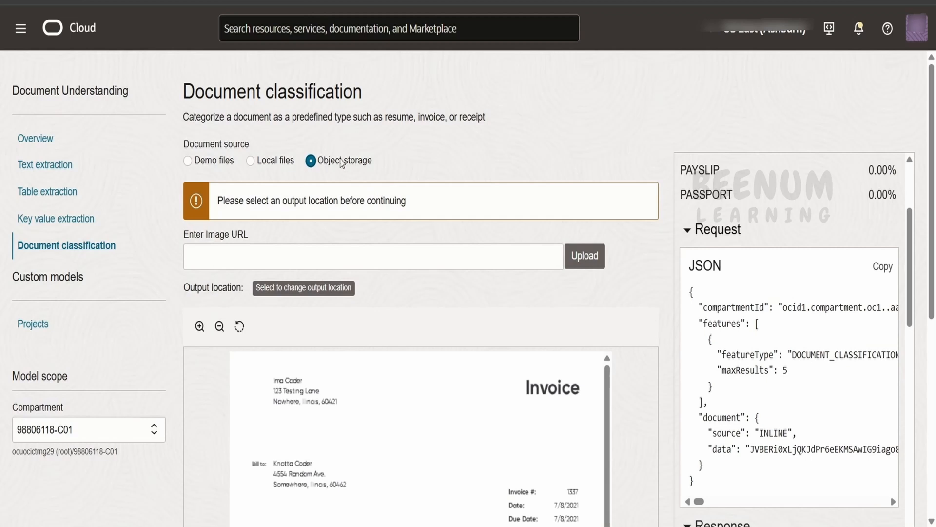
double_click(779, 434)
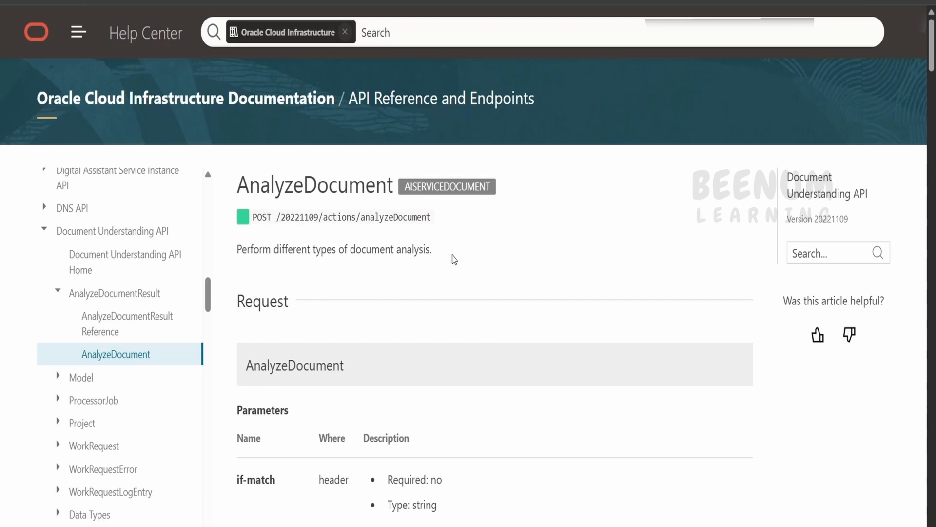
Step: Open the AnalyzeDocumentDetails reference from the AnalyzeDocument API documentation and review its compartmentId, document, documentType and features attributes
scroll(485, 345, down, 10)
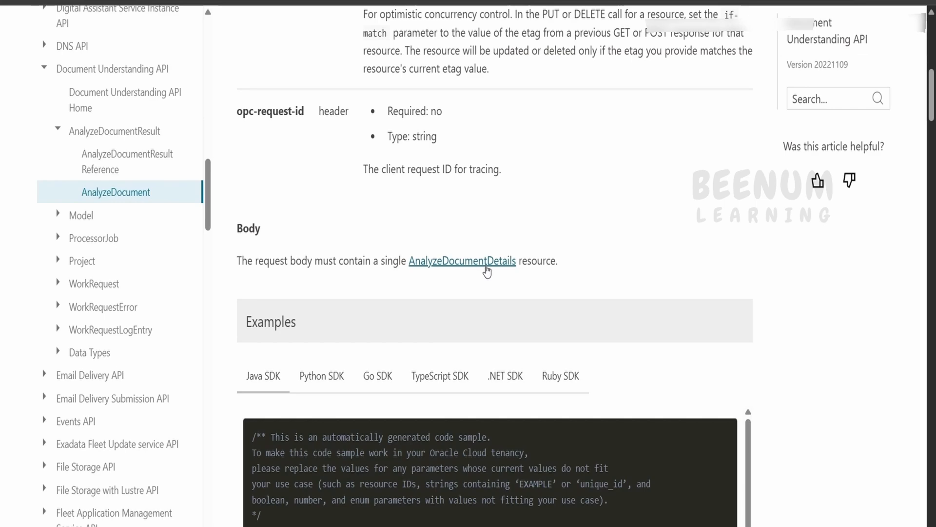
click(486, 268)
scroll(488, 268, down, 12)
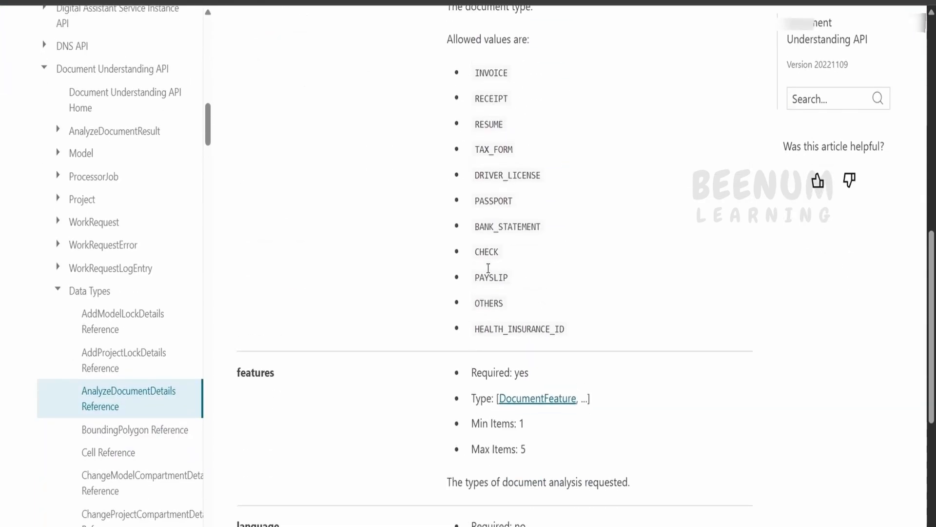
scroll(488, 267, down, 6)
scroll(489, 271, up, 9)
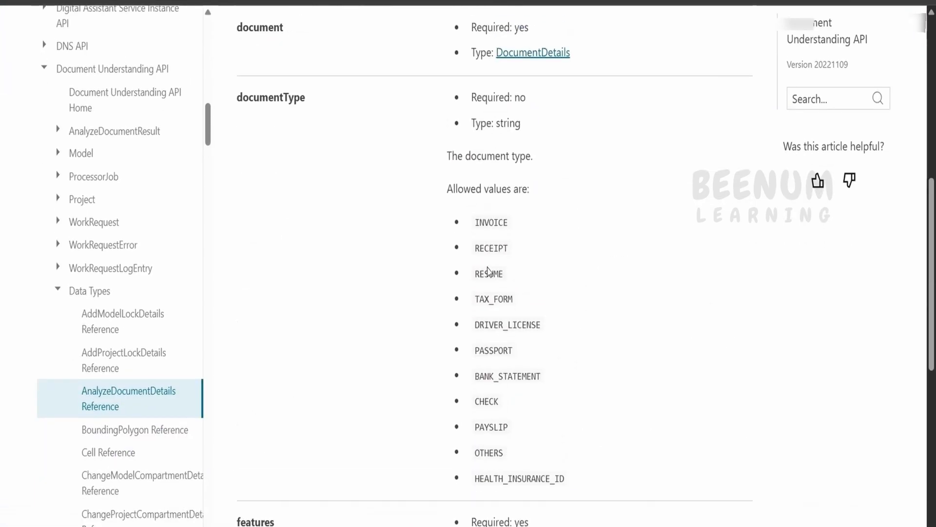
scroll(488, 268, up, 5)
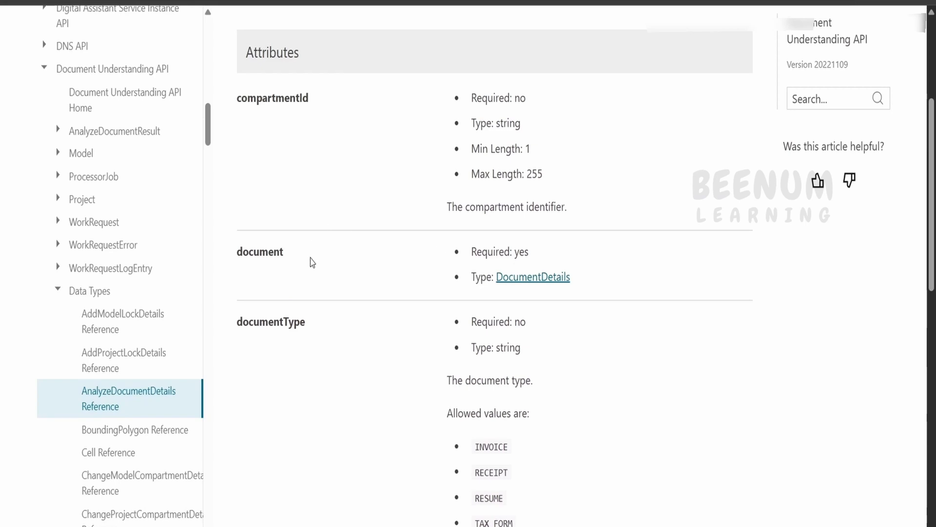
Step: Open the DocumentDetails reference and examine the INLINE and OBJECT_STORAGE values of the source attribute
click(555, 279)
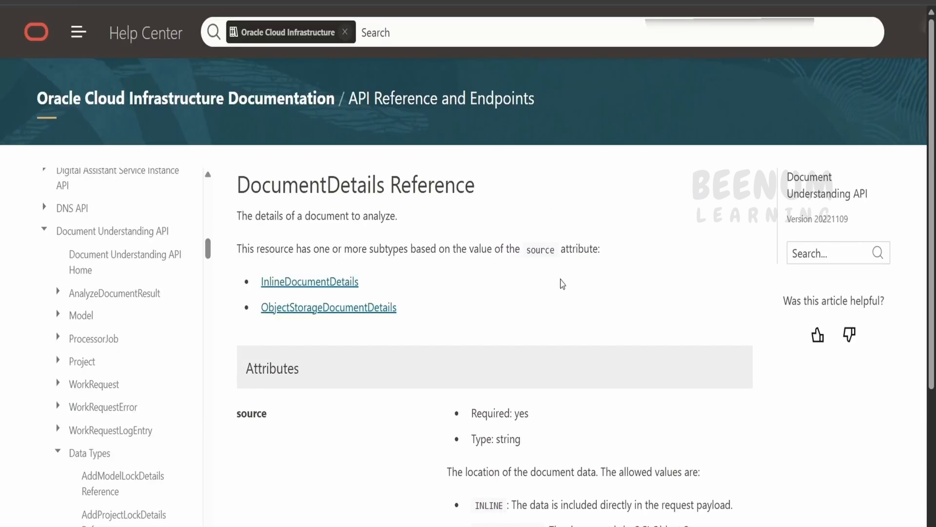
scroll(562, 283, down, 5)
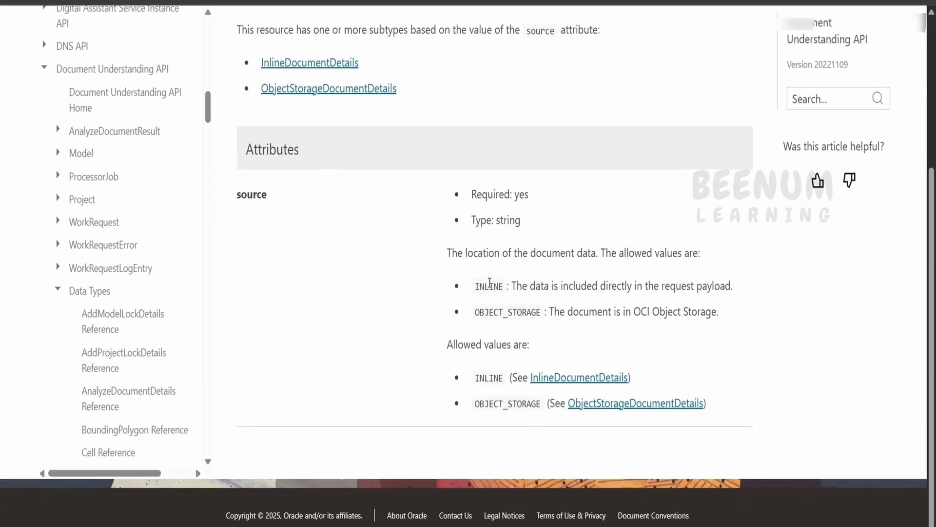
double_click(490, 286)
double_click(508, 312)
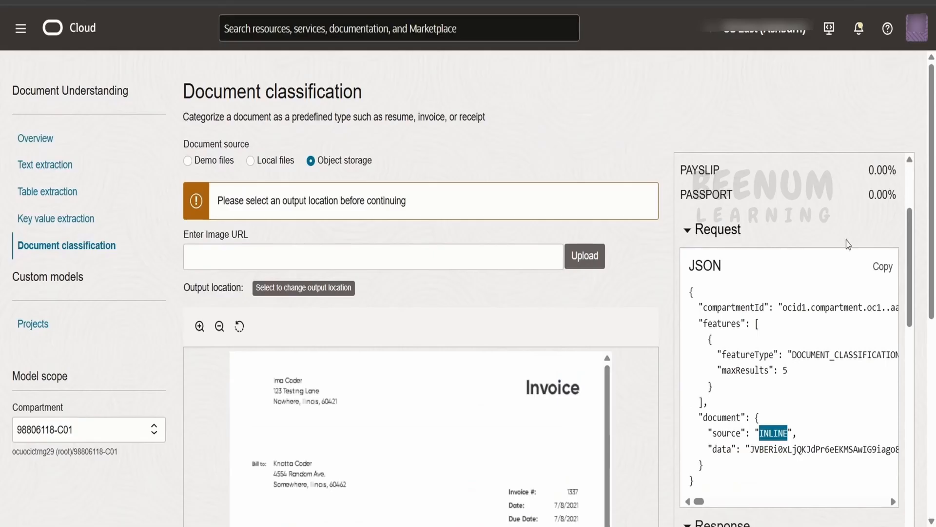
Step: Switch to the OCI Console and check the source and data values in the Document classification request JSON
double_click(774, 425)
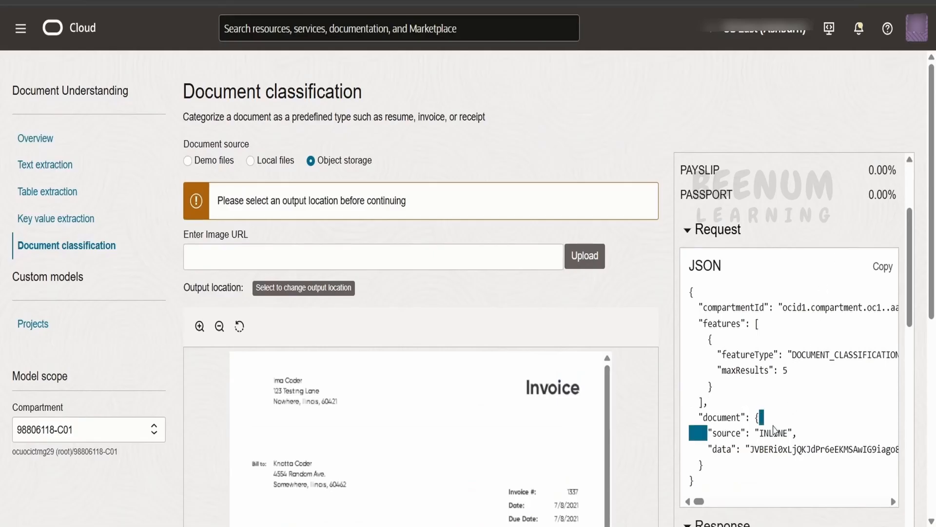
double_click(774, 435)
drag(751, 448, 858, 465)
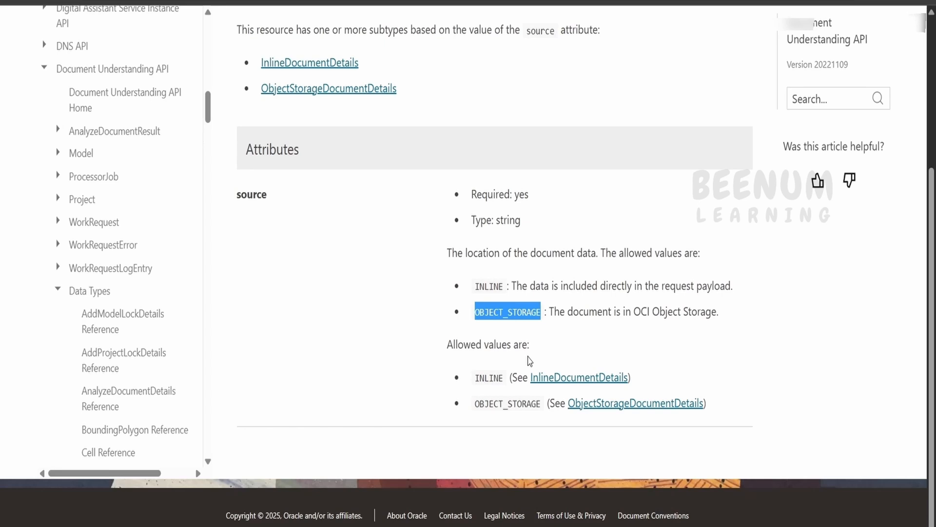
Step: Return to the API documentation, open the InlineDocumentDetails reference and examine its source and data attributes, including the data encoding
click(530, 361)
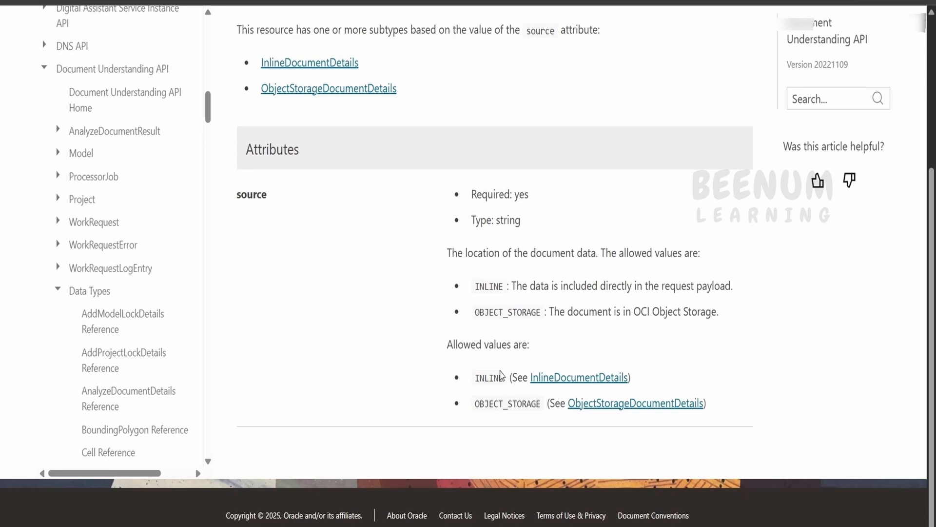
click(531, 378)
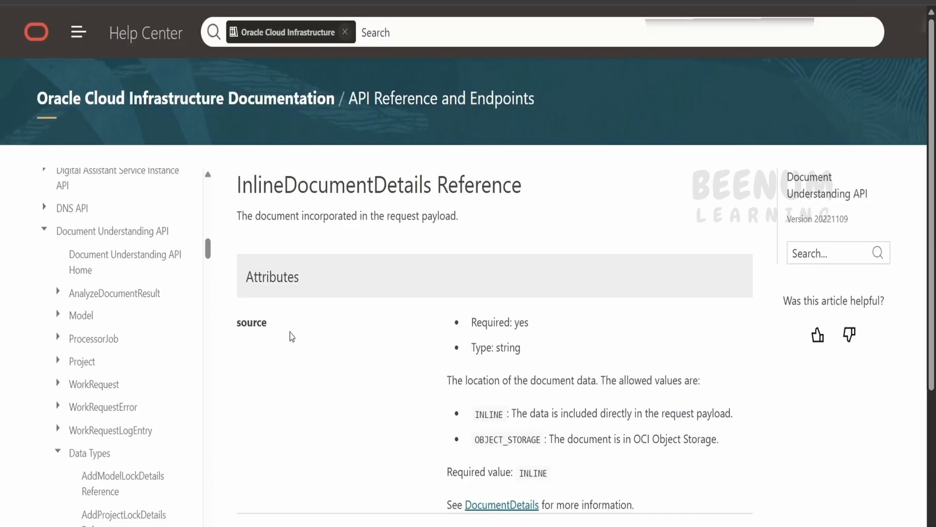
double_click(261, 322)
scroll(347, 340, down, 3)
click(337, 335)
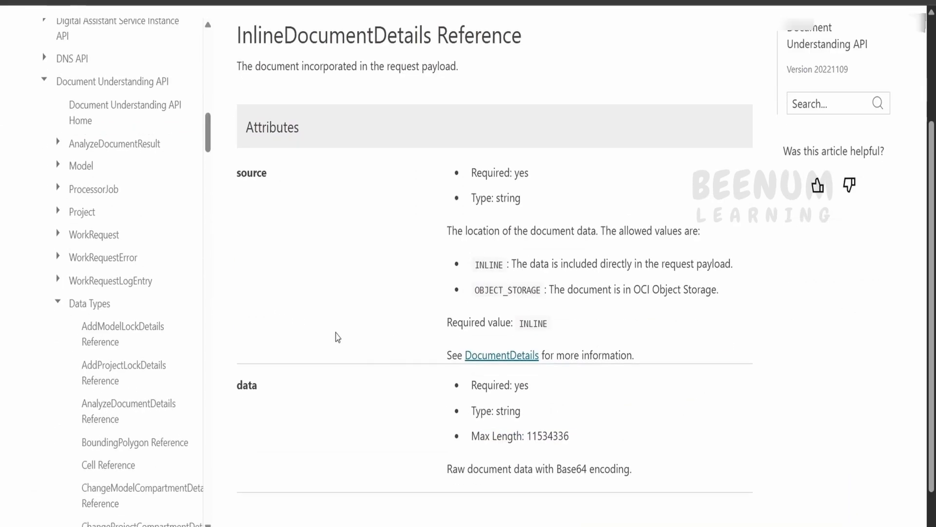
drag(523, 412, 462, 413)
double_click(558, 466)
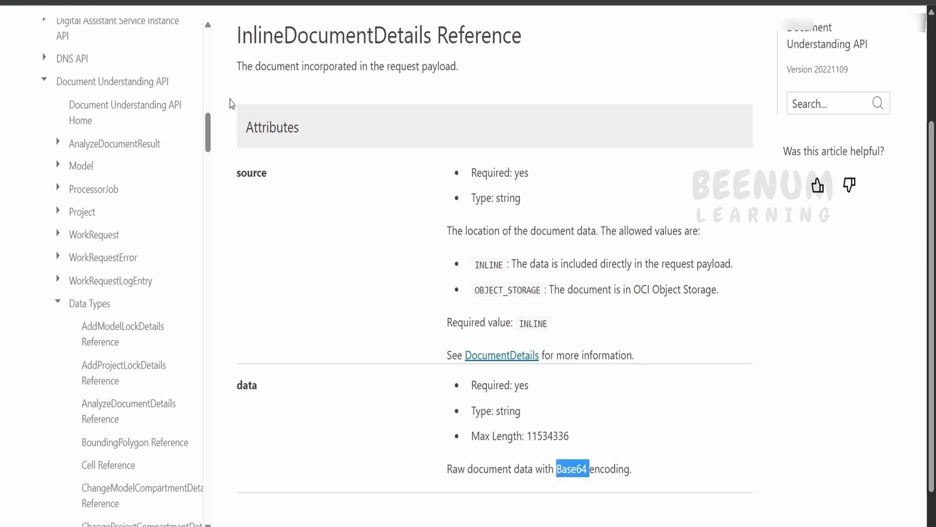
Step: Open the ObjectStorageDocumentDetails reference by way of DocumentDetails and examine the OBJECT_STORAGE value of its source attribute
click(507, 356)
scroll(518, 357, down, 3)
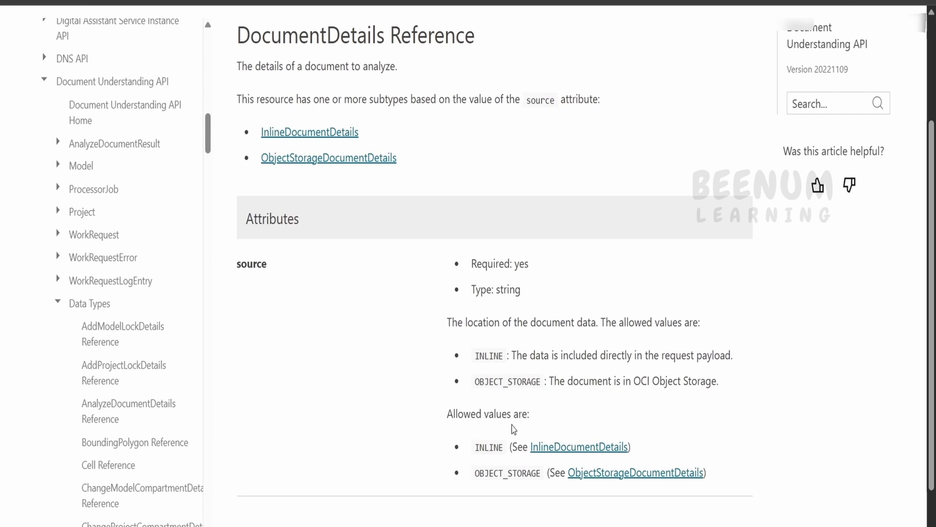
click(646, 478)
scroll(326, 347, down, 2)
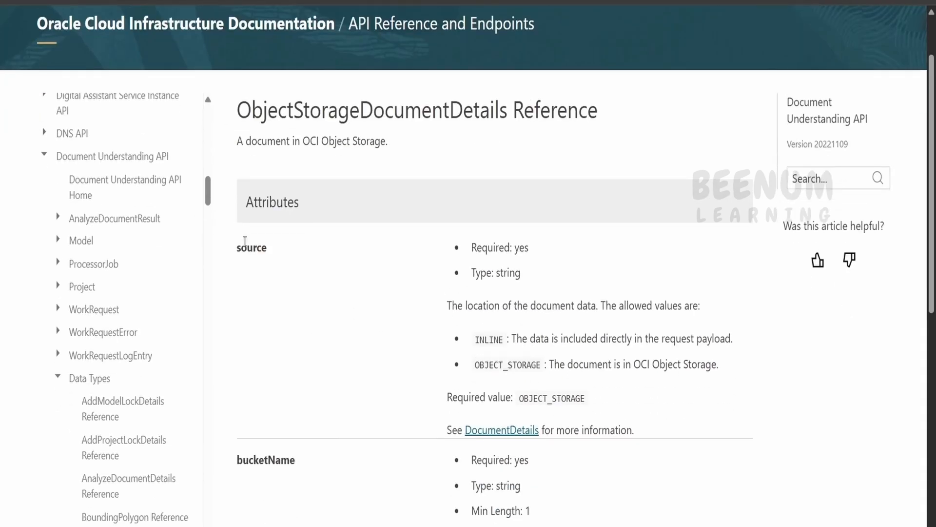
double_click(248, 247)
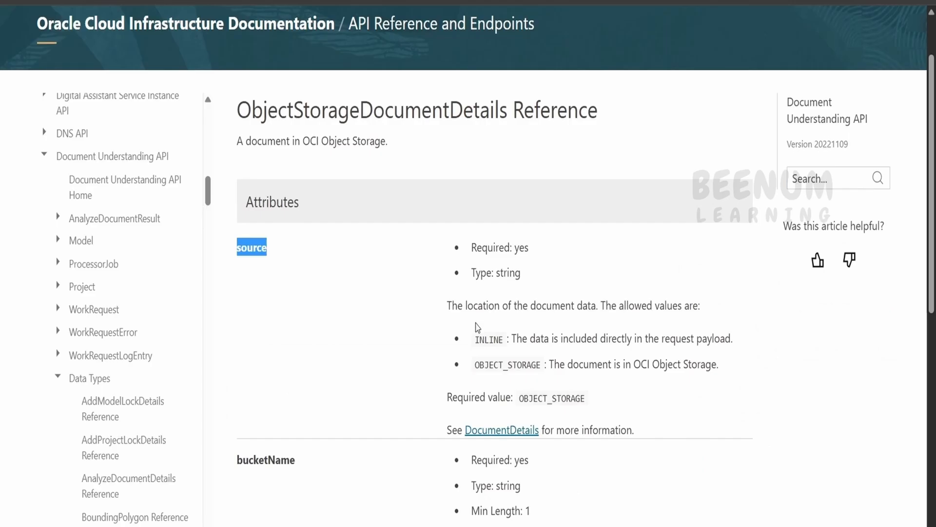
double_click(505, 365)
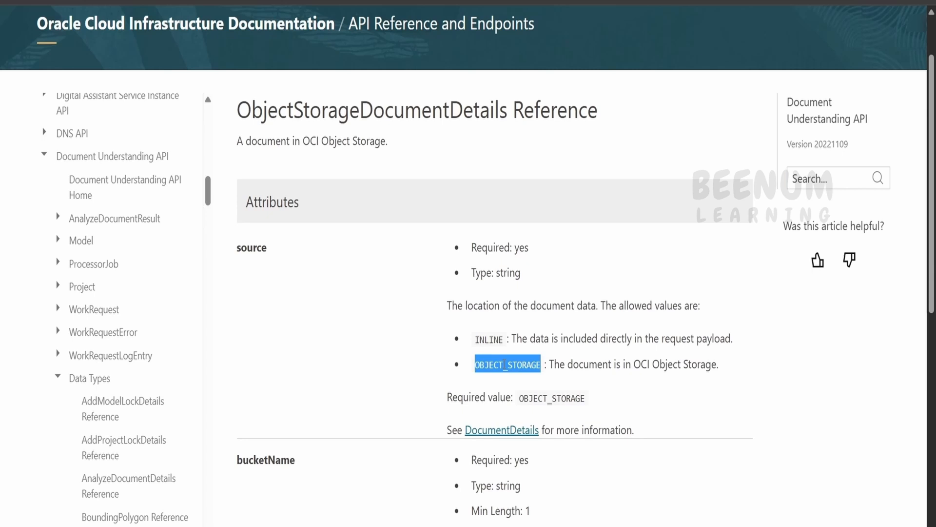
Step: Review the bucketName, namespaceName and objectName attributes, and compare them with the data field in the OCI Console's request JSON
scroll(505, 365, down, 5)
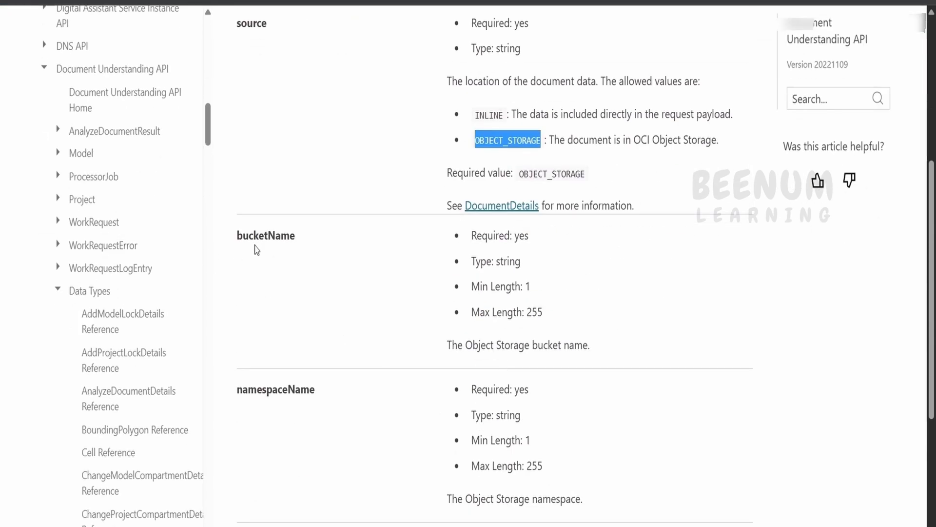
double_click(263, 235)
double_click(269, 389)
scroll(266, 405, down, 5)
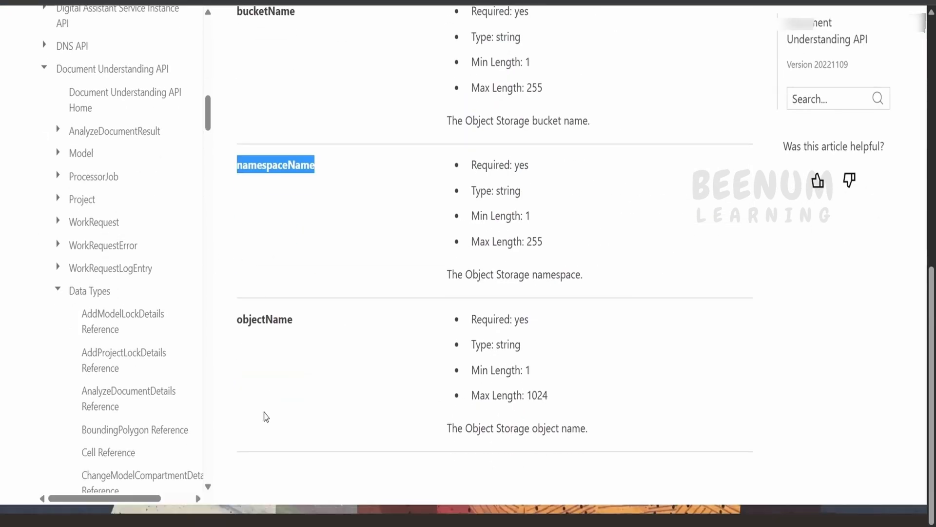
double_click(265, 320)
scroll(292, 193, up, 3)
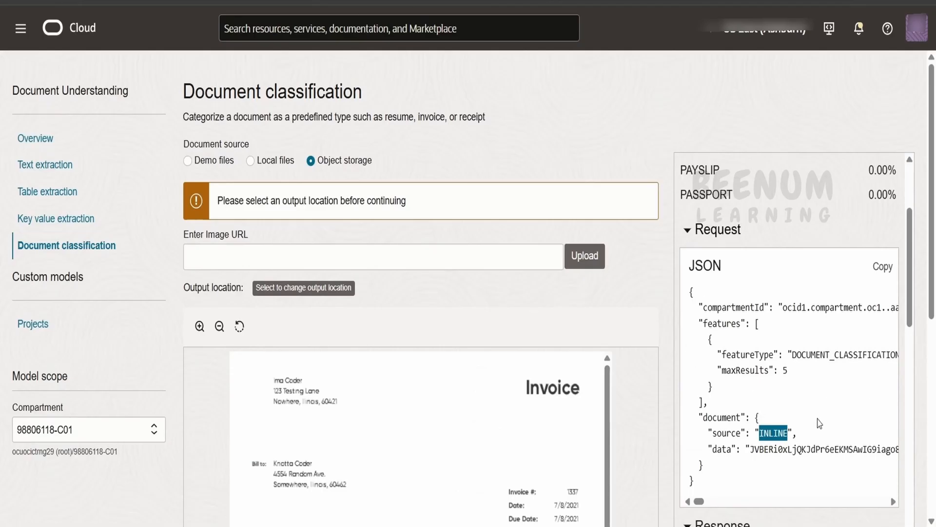
drag(708, 449, 821, 451)
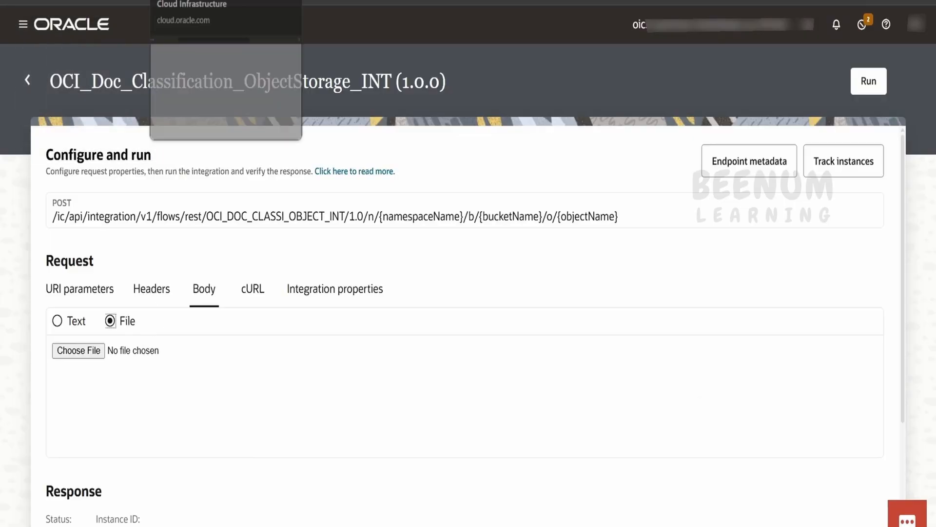
Step: Switch from Oracle Integration to the OCI Console and open bl-bucket from the Object Storage buckets list
click(205, 1)
click(20, 31)
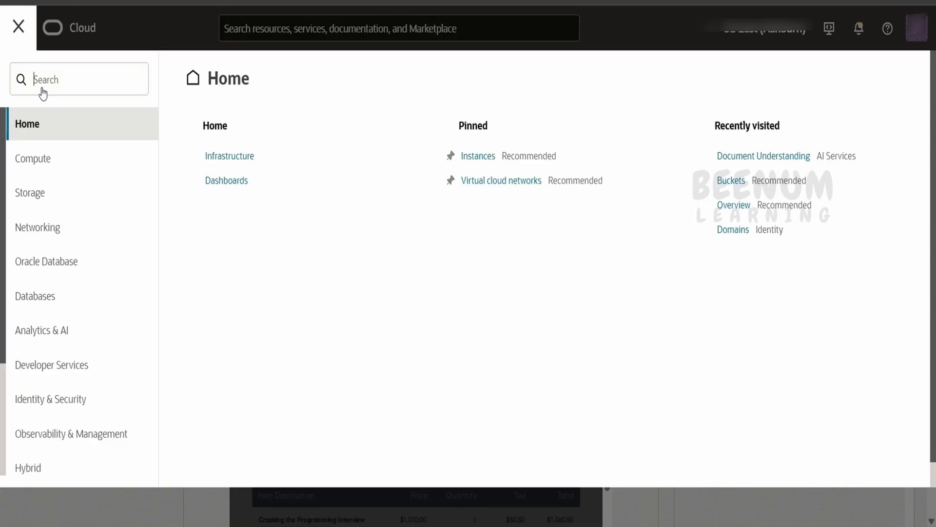
click(45, 202)
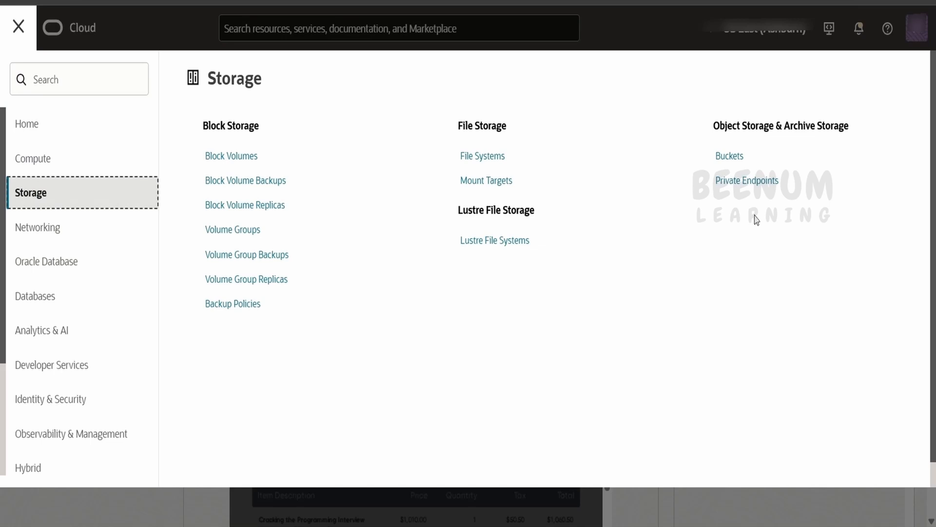
click(727, 156)
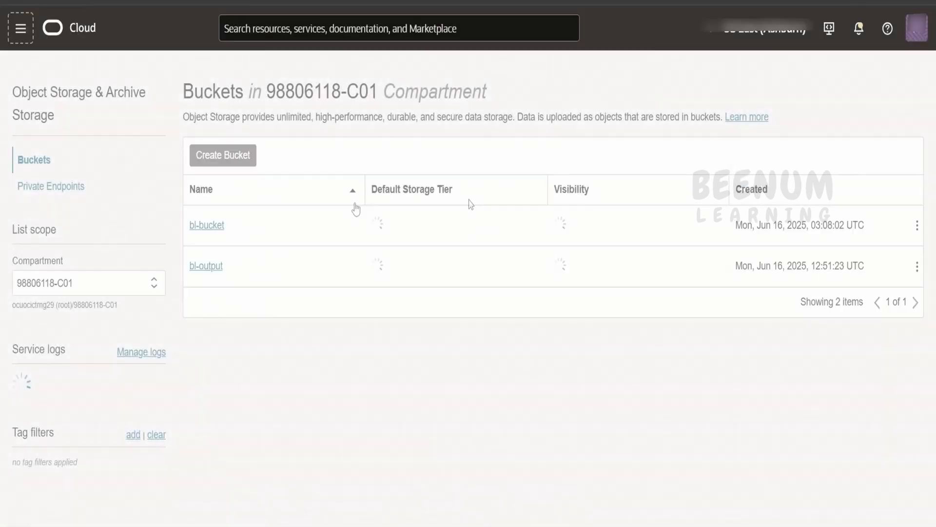
click(206, 220)
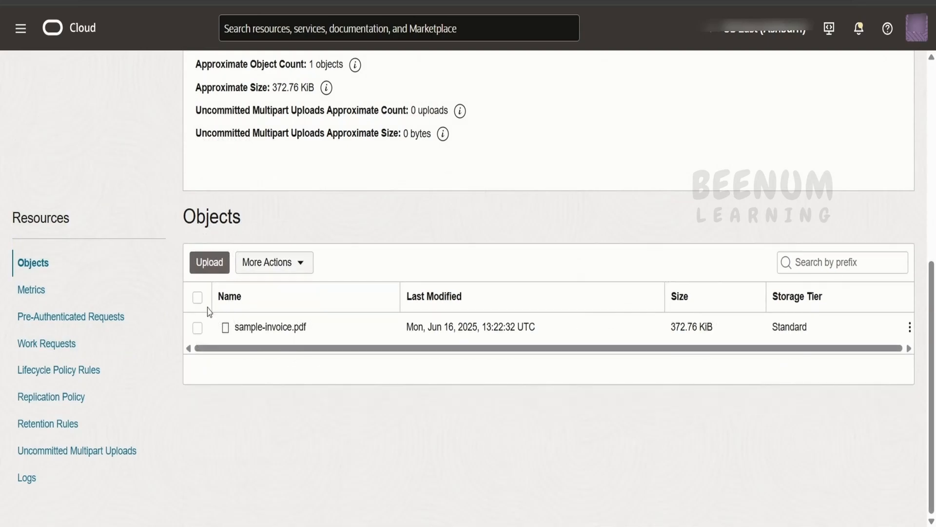
Step: Delete the object sample-invoice.pdf from bl-bucket and confirm the deletion
click(909, 327)
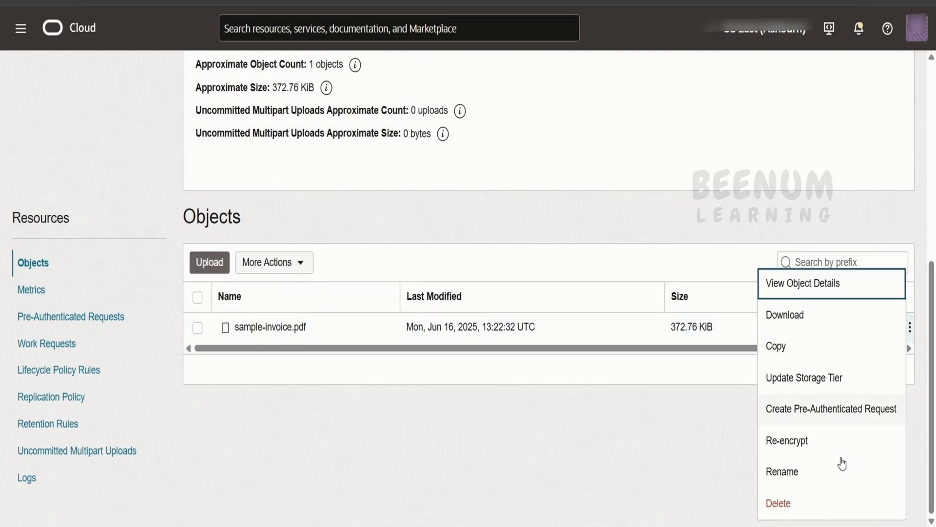
click(815, 504)
click(286, 212)
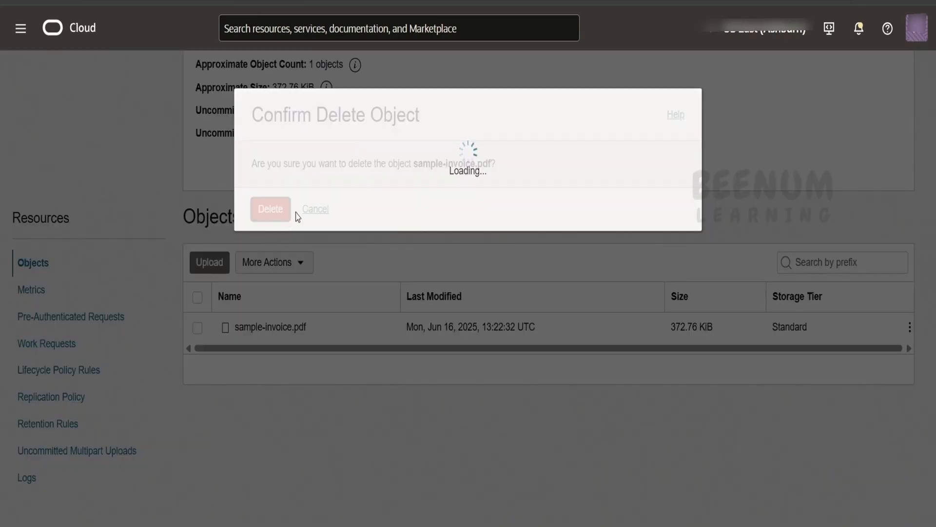
Step: Check bl-bucket's name, namespace and objects list, then switch back to the integration's run page in Oracle Integration
scroll(387, 352, up, 8)
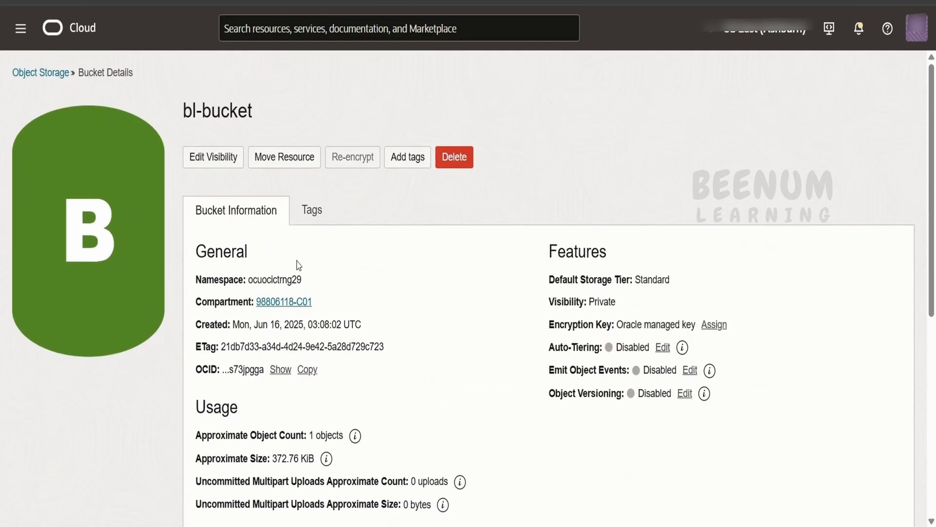
triple_click(238, 122)
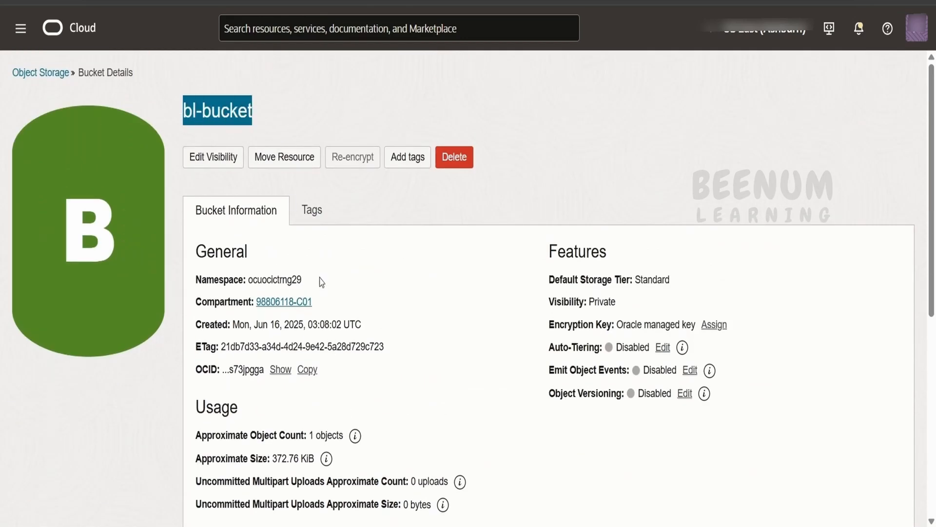
double_click(292, 278)
scroll(303, 356, down, 8)
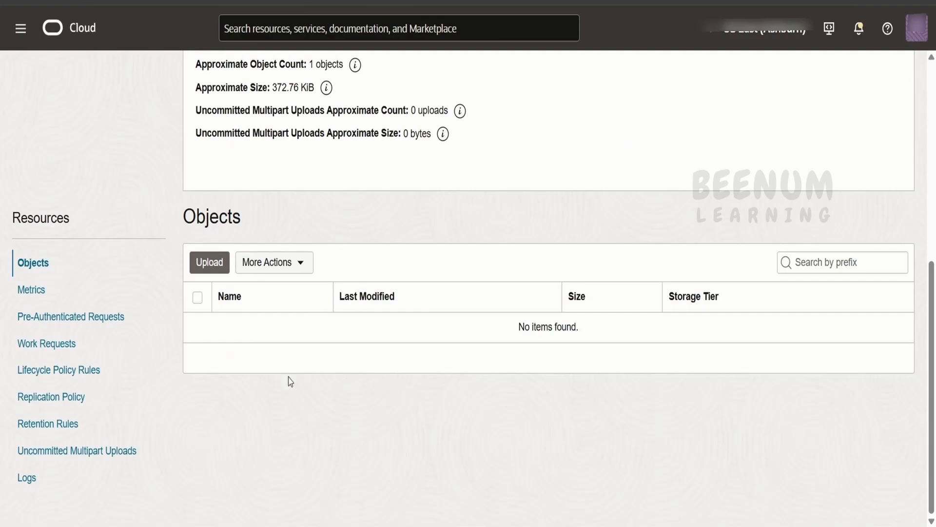
scroll(290, 381, up, 6)
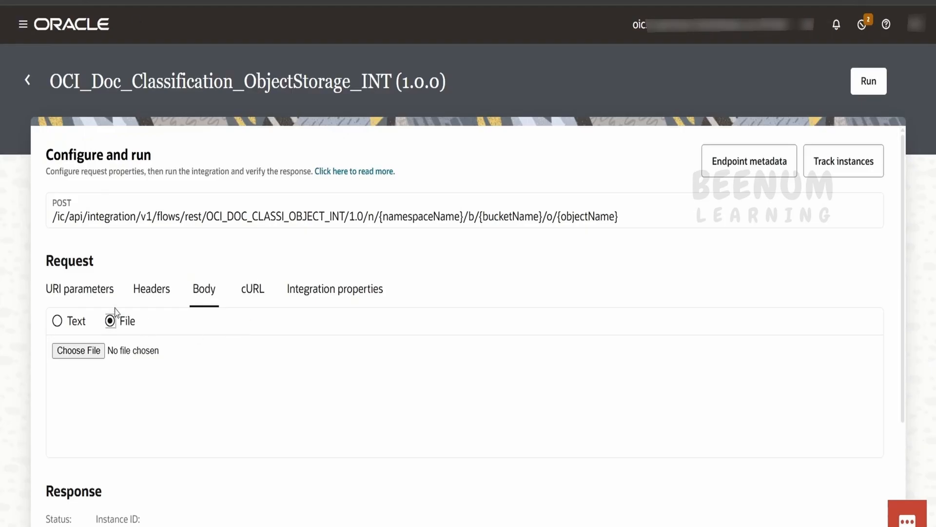
Step: Choose sample-invoice.pdf from Downloads as the request body file, copying its file name along the way
click(79, 350)
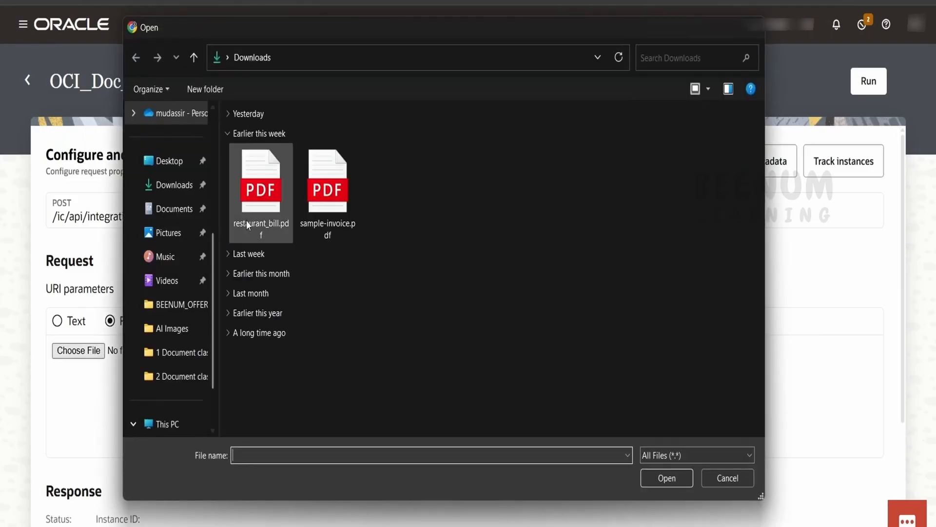
click(332, 234)
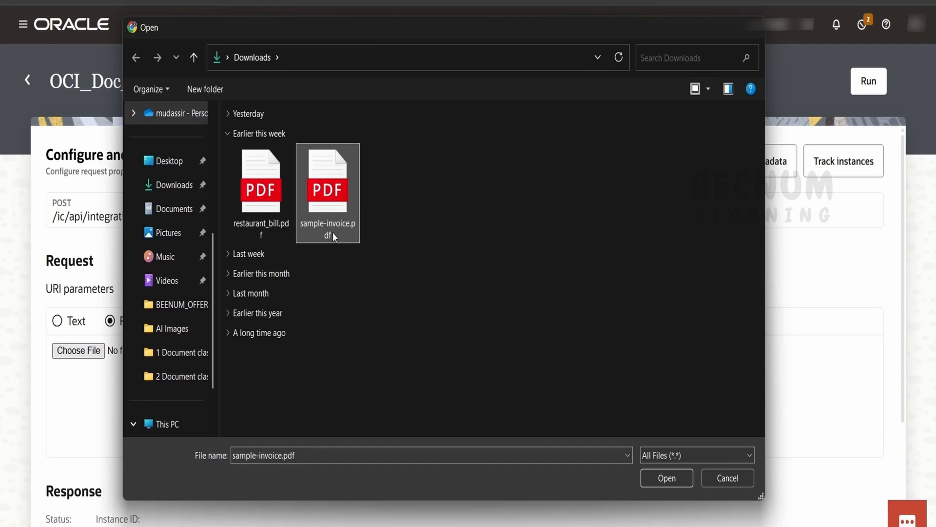
click(333, 232)
key(ctrl+c)
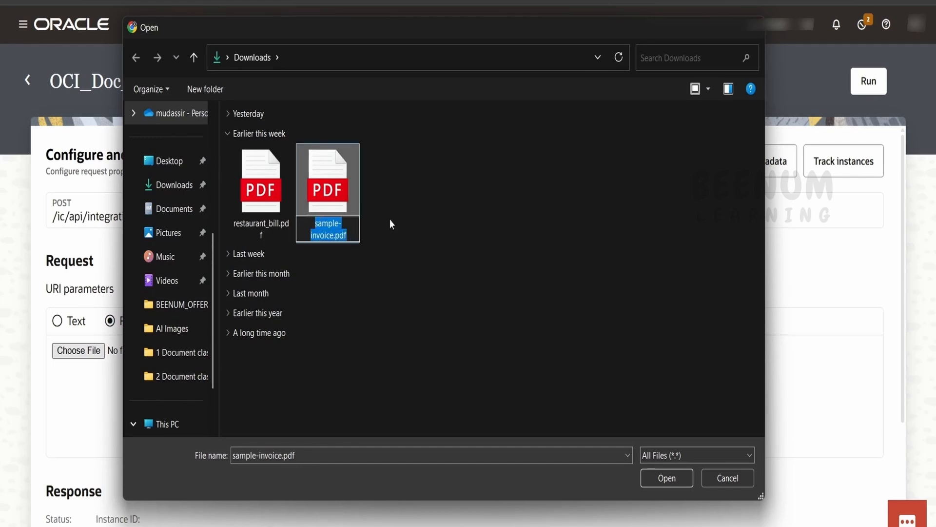
click(329, 190)
click(651, 480)
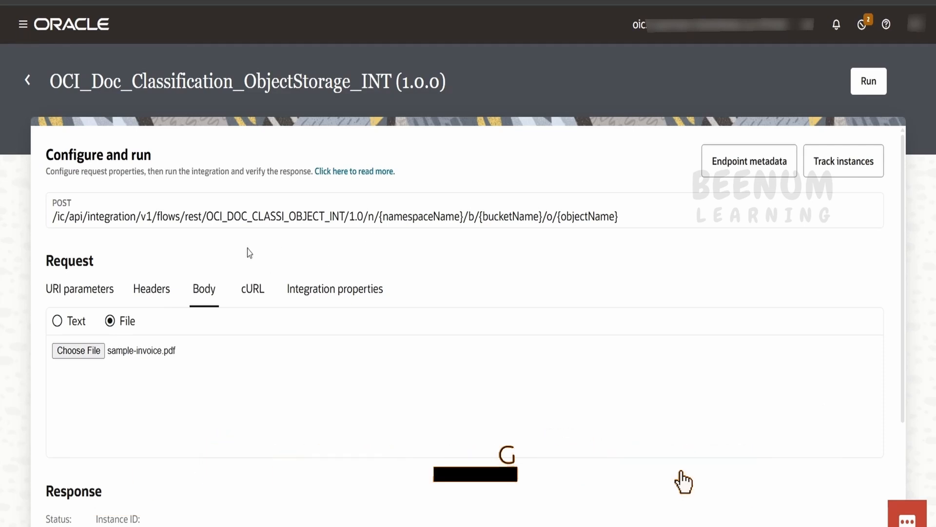
Step: Fill in the URI parameters: bucketName bl-bucket, objectName sample-invoice.pdf and namespaceName ocuocictrng29
click(90, 291)
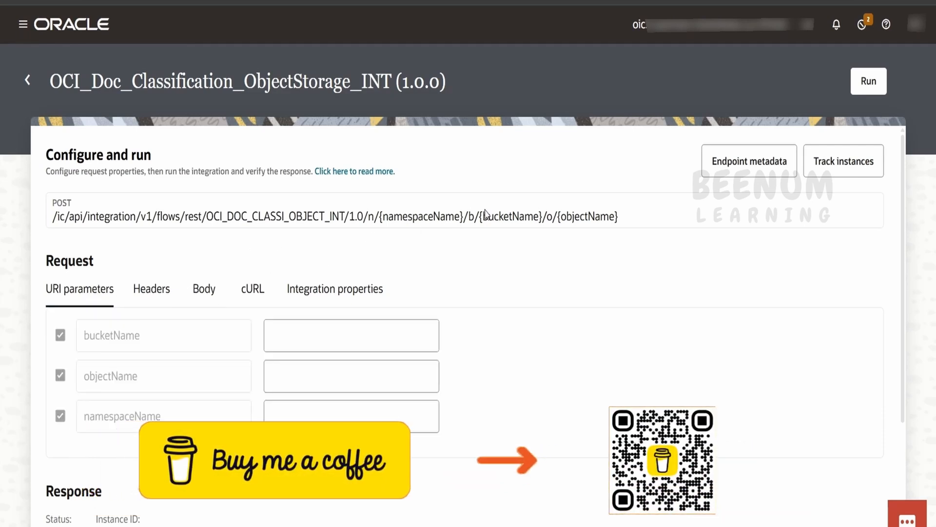
drag(380, 216, 654, 217)
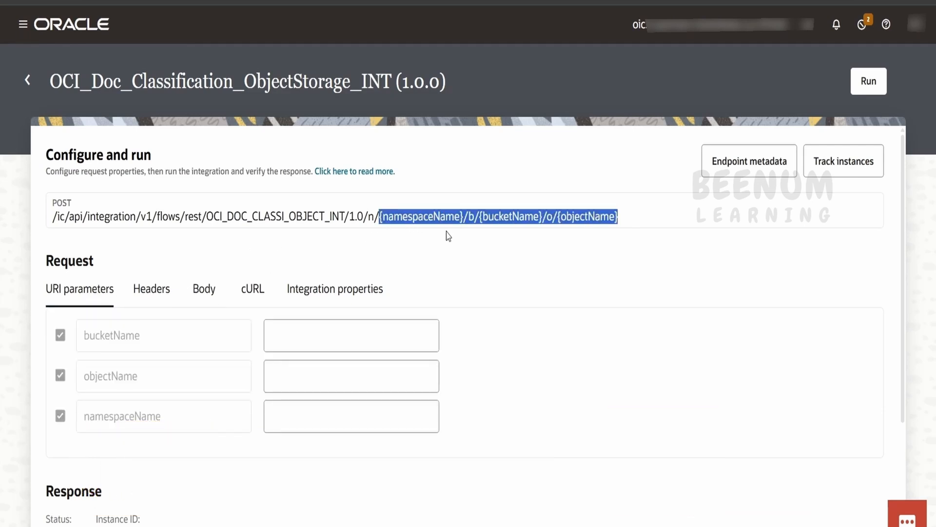
click(337, 333)
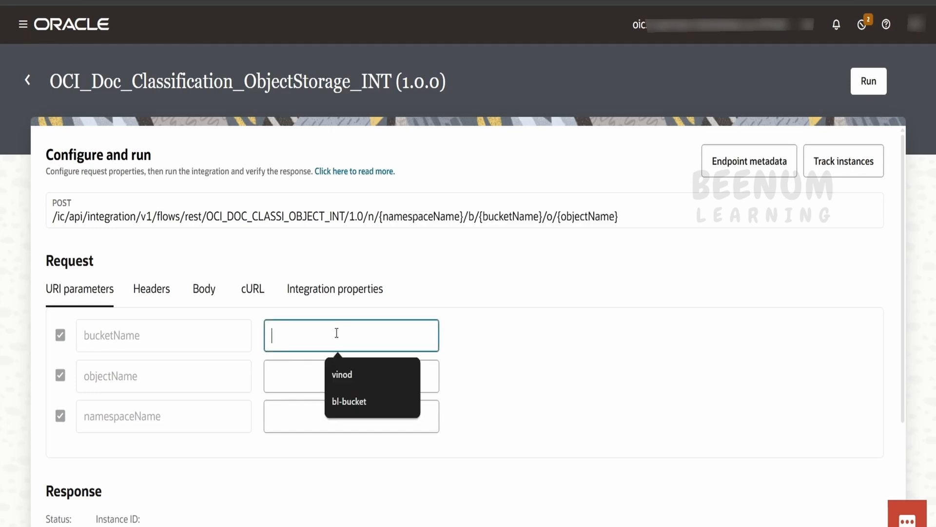
click(349, 401)
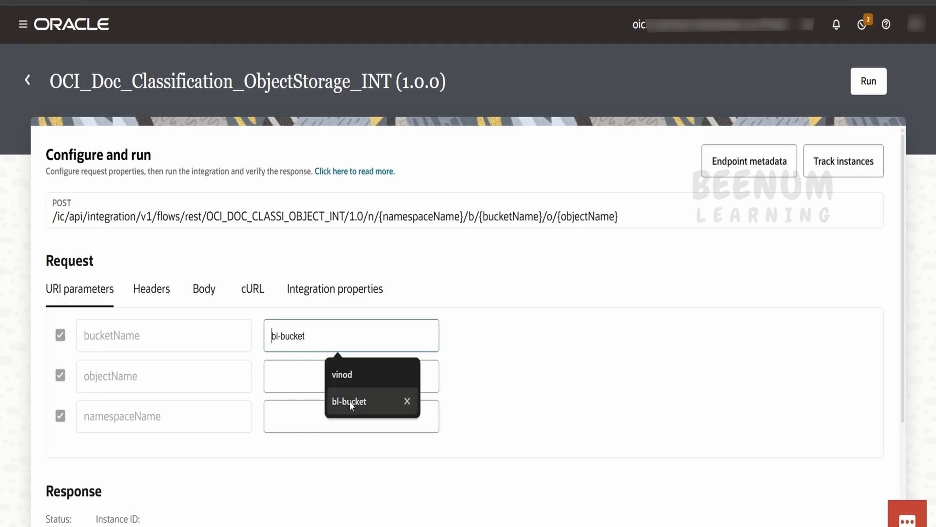
click(302, 368)
key(ctrl+v)
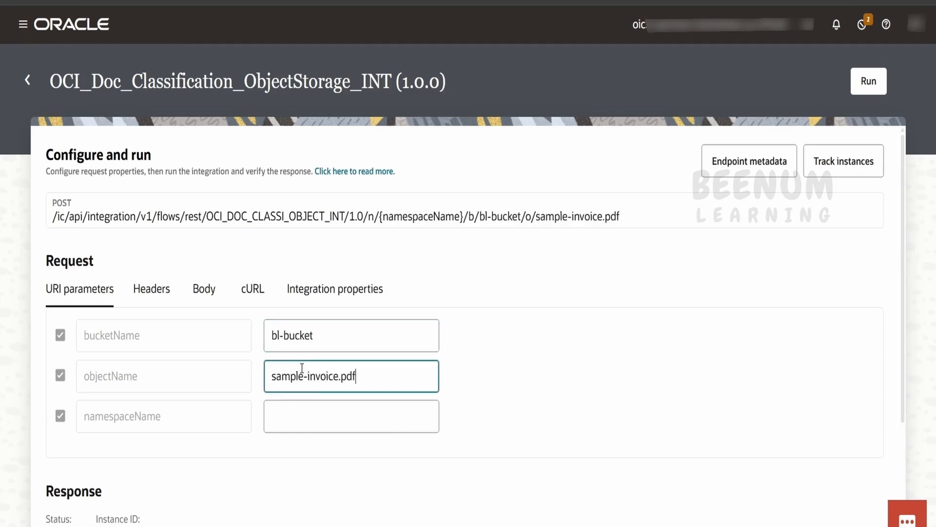
click(294, 411)
click(353, 453)
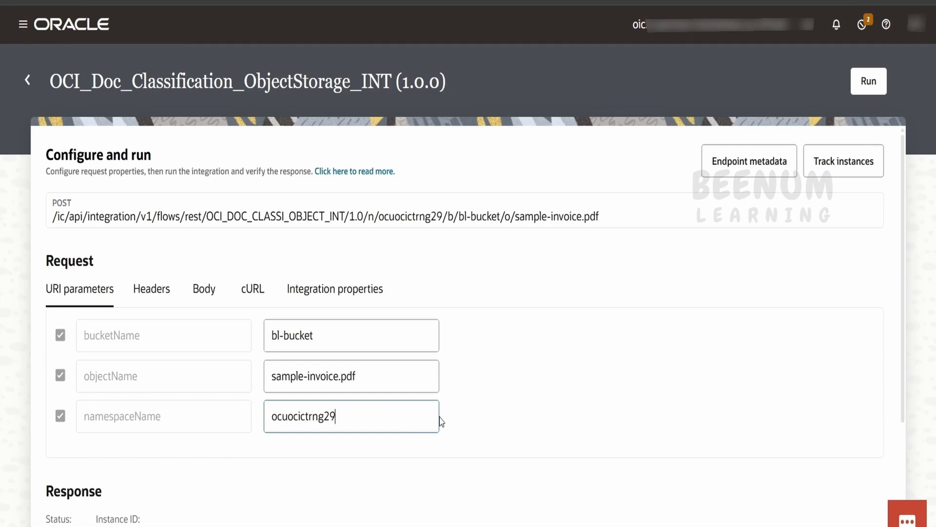
Step: Run the integration for sample-invoice.pdf and check the document type in the response body's message
click(878, 84)
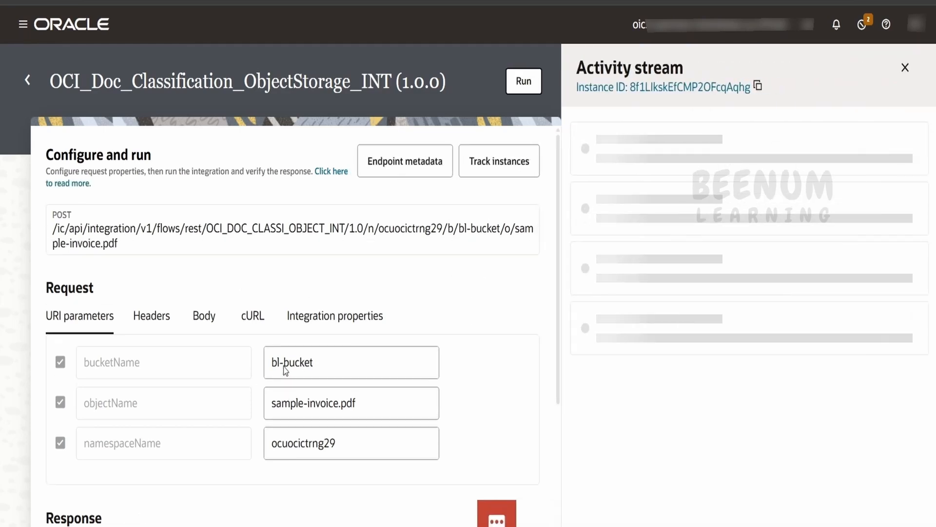
scroll(345, 262, down, 3)
scroll(347, 260, down, 3)
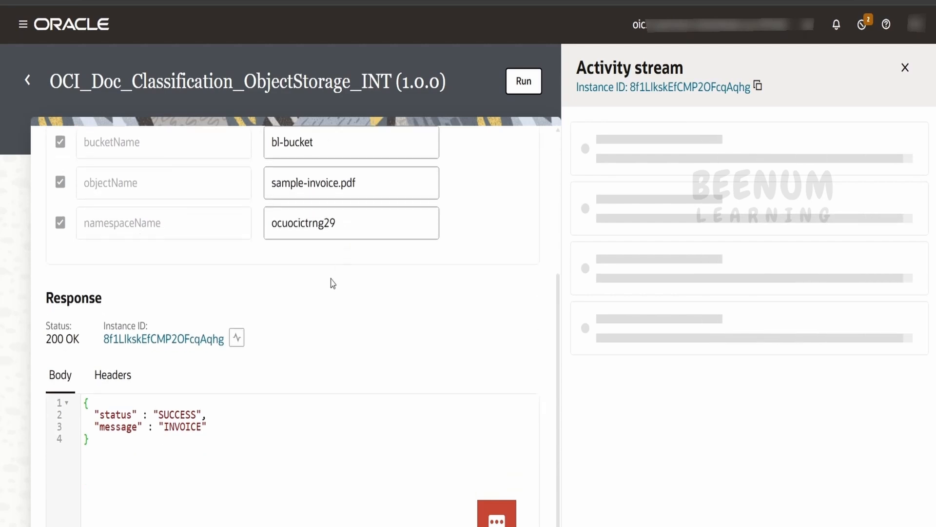
double_click(183, 427)
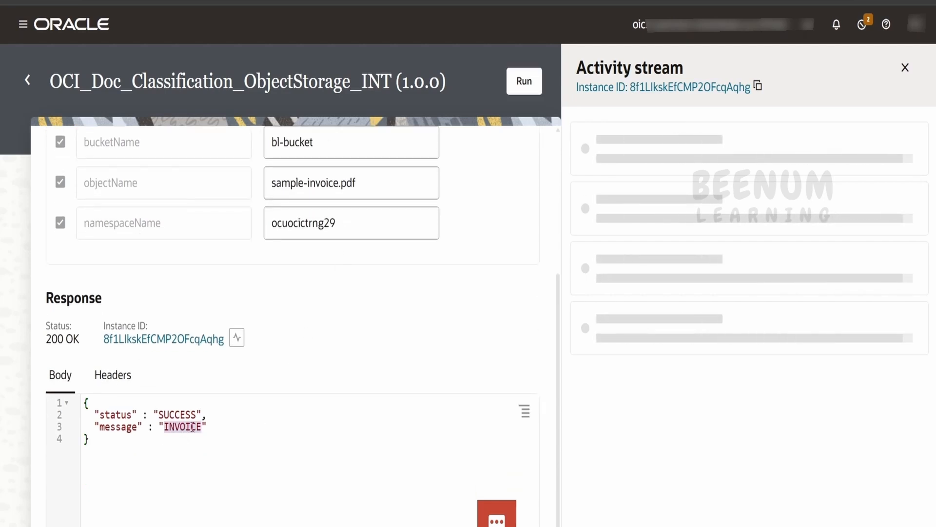
Step: Replace the request body file with restaurant_bill.pdf from Downloads, copying its file name
scroll(405, 324, up, 5)
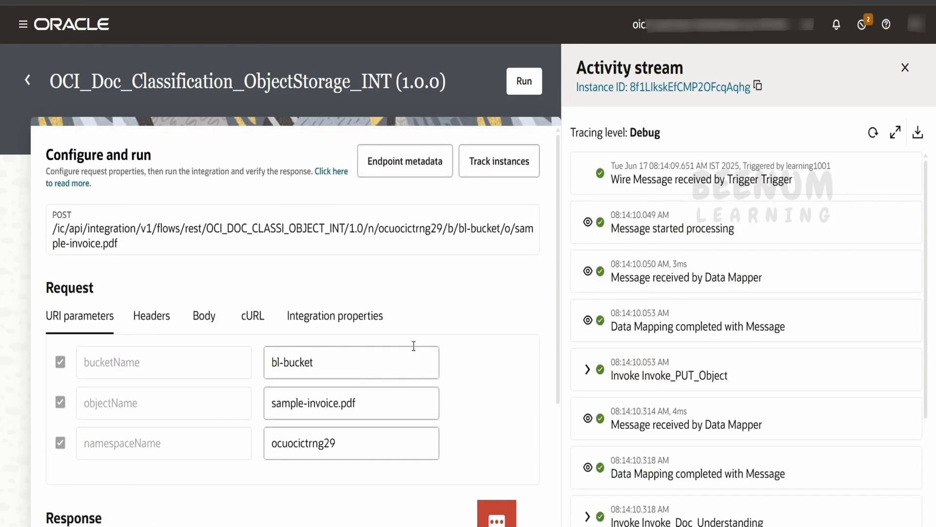
click(209, 322)
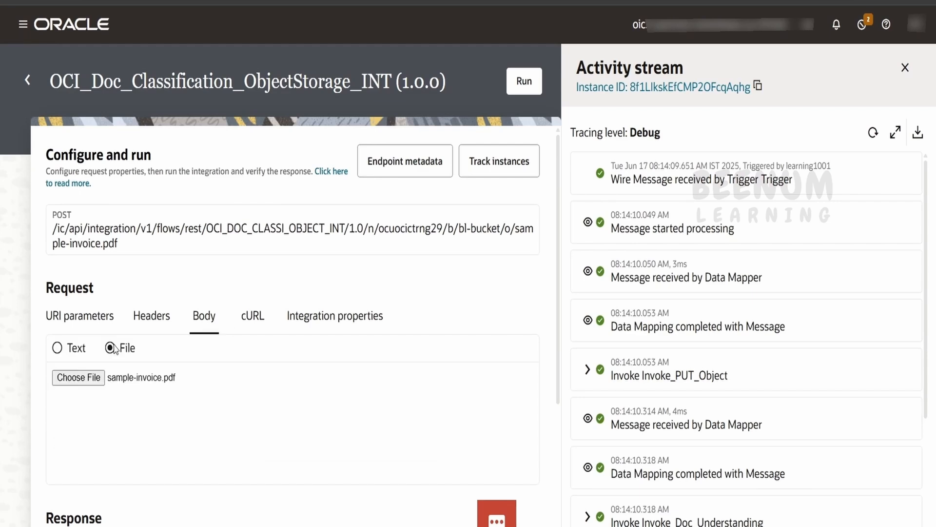
click(91, 381)
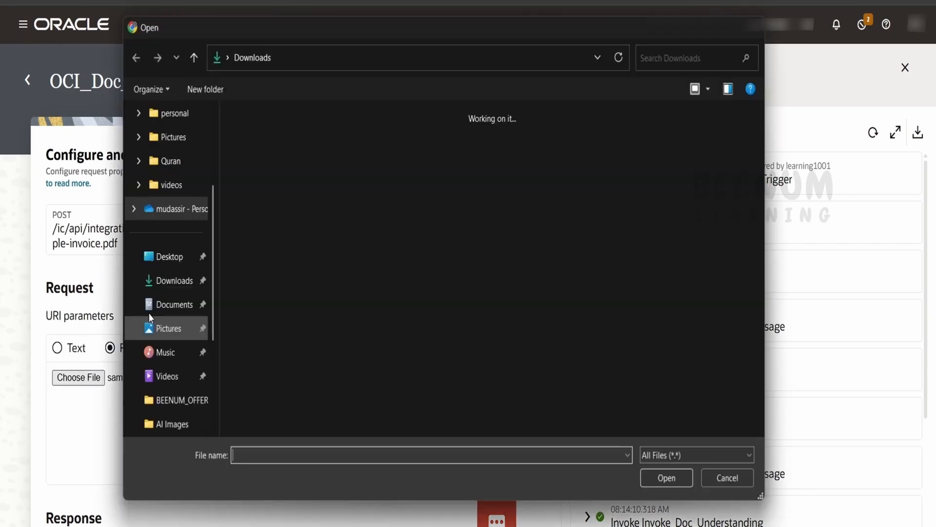
click(261, 227)
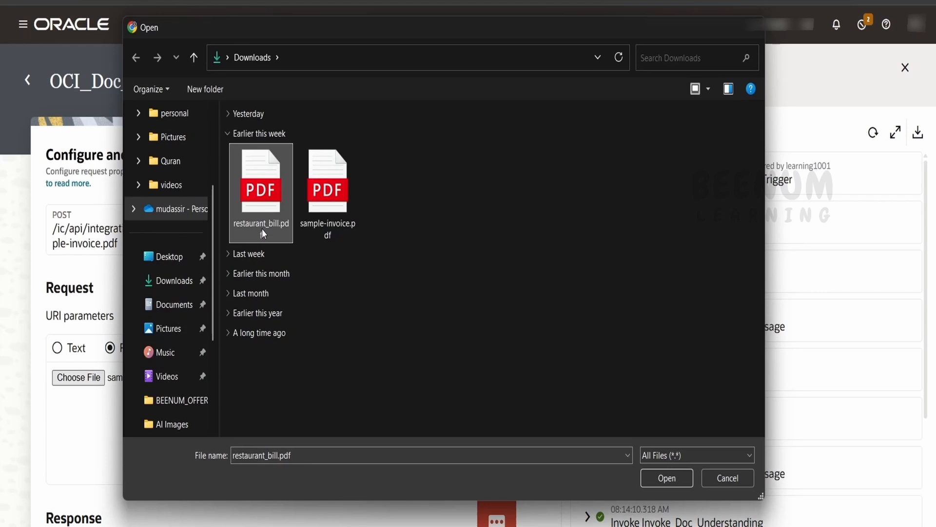
click(262, 225)
click(278, 224)
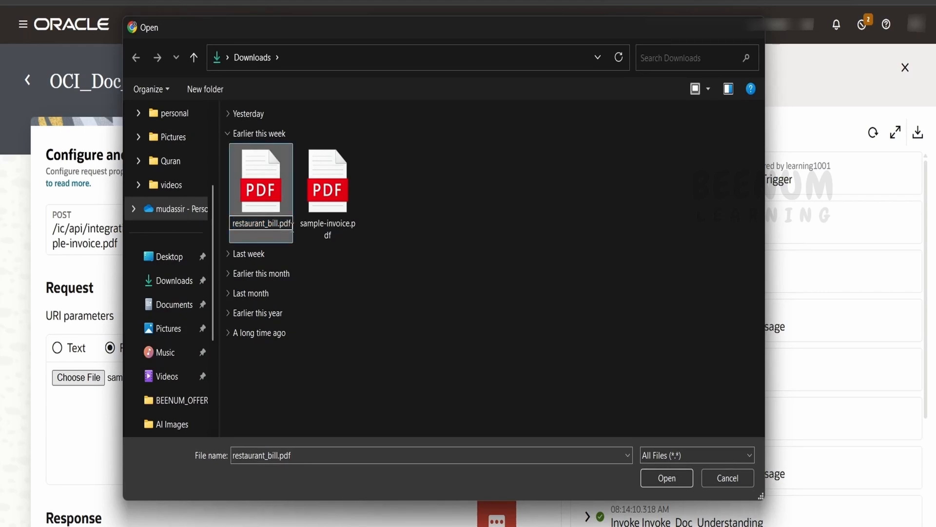
drag(292, 224, 204, 225)
key(ctrl+c)
click(285, 182)
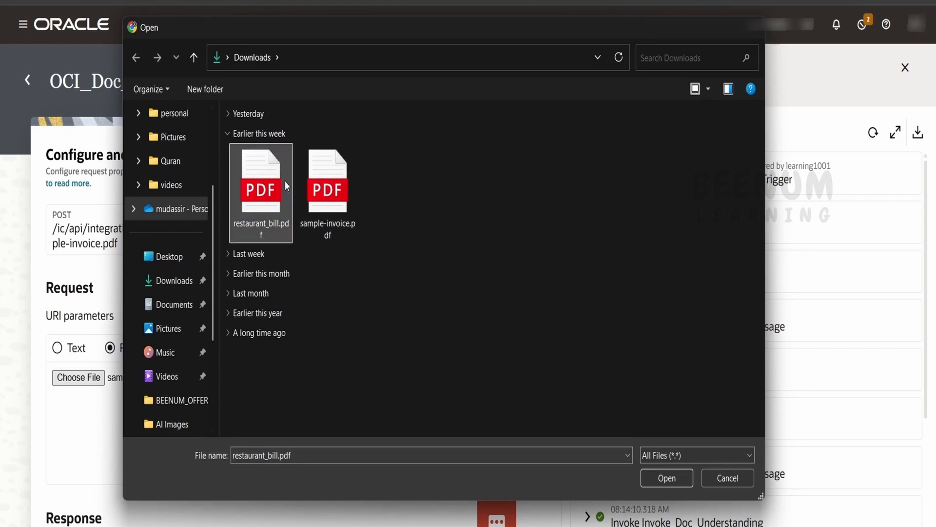
click(663, 478)
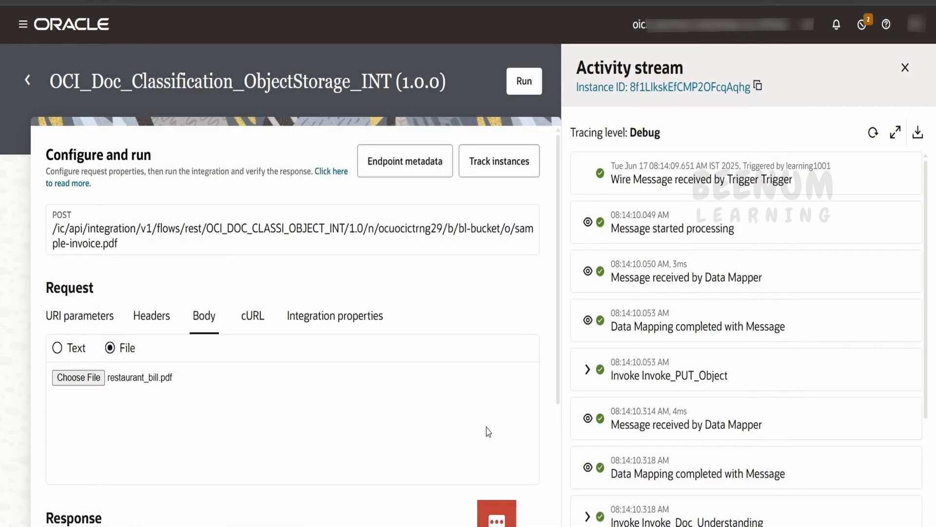
Step: Set the objectName URI parameter to restaurant_bill.pdf
click(111, 325)
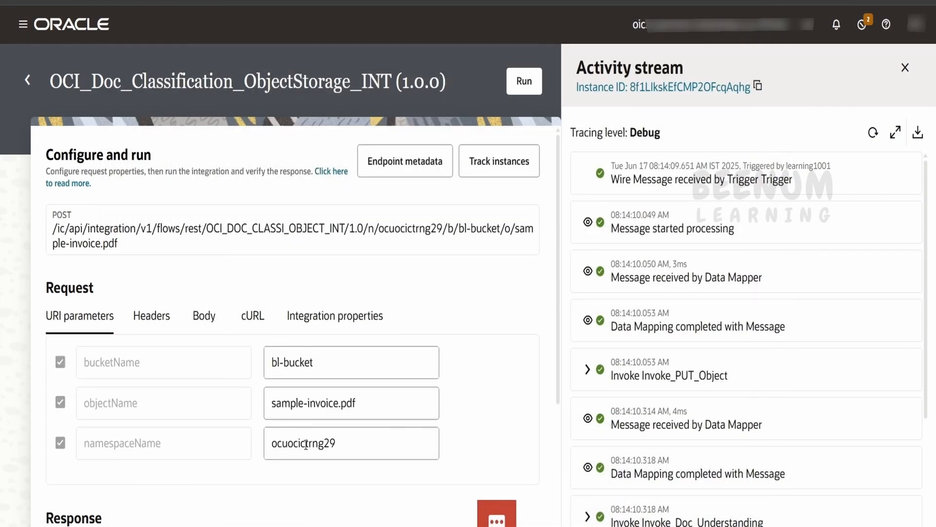
click(302, 410)
key(ctrl+a)
key(ctrl+v)
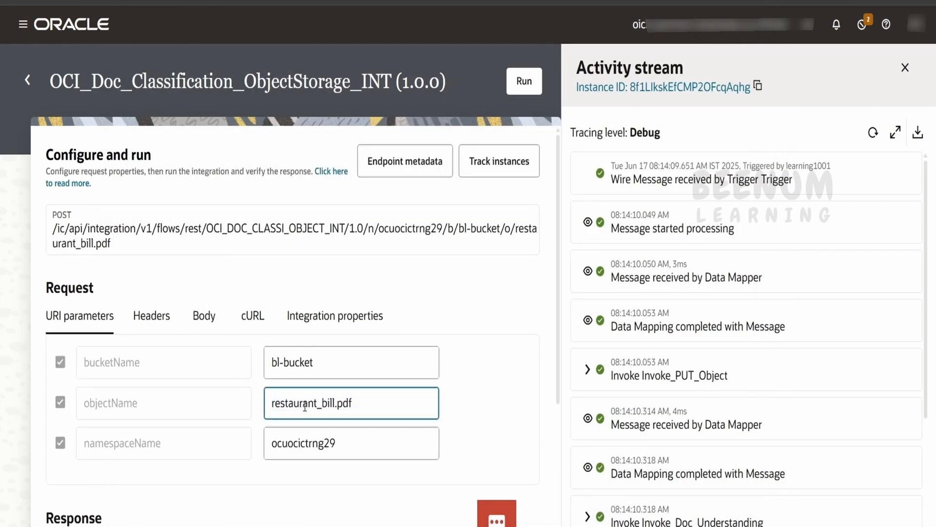
Step: Run the integration for restaurant_bill.pdf, check the response message's document type and refresh the activity stream
click(522, 81)
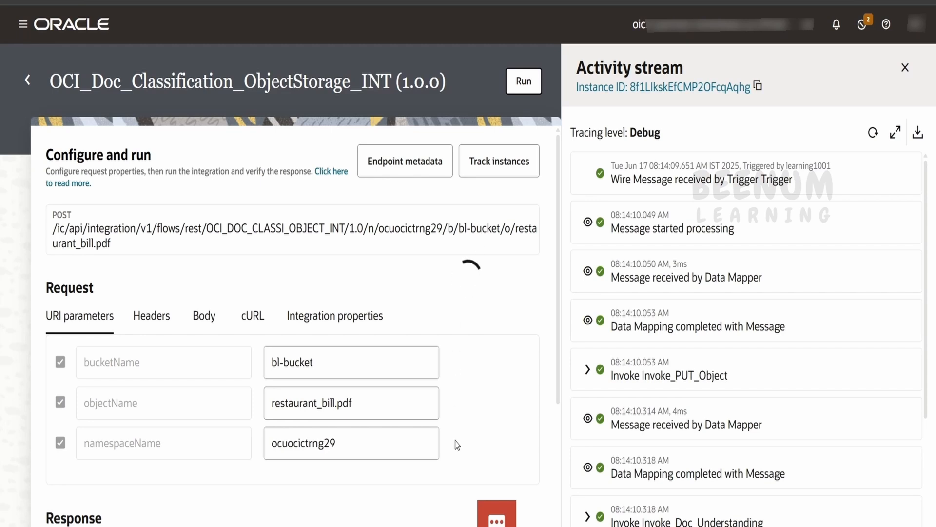
scroll(457, 444, down, 5)
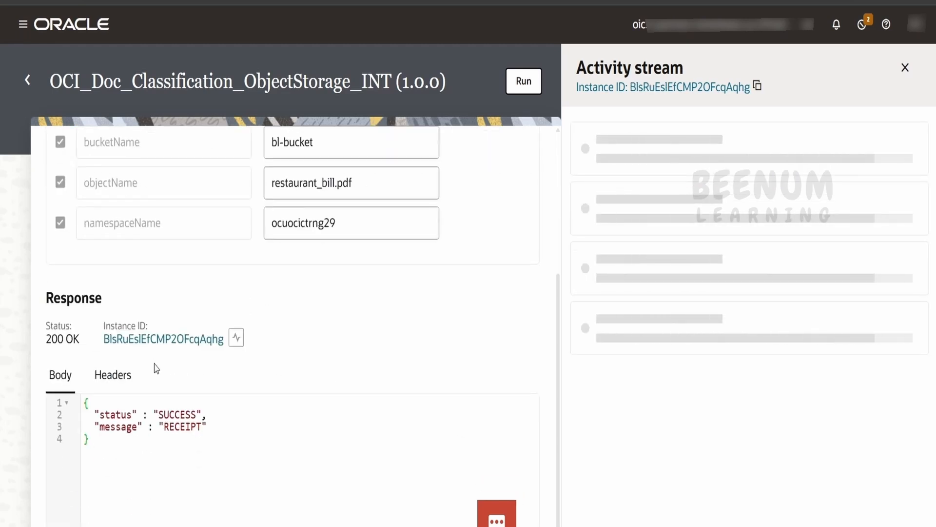
double_click(183, 425)
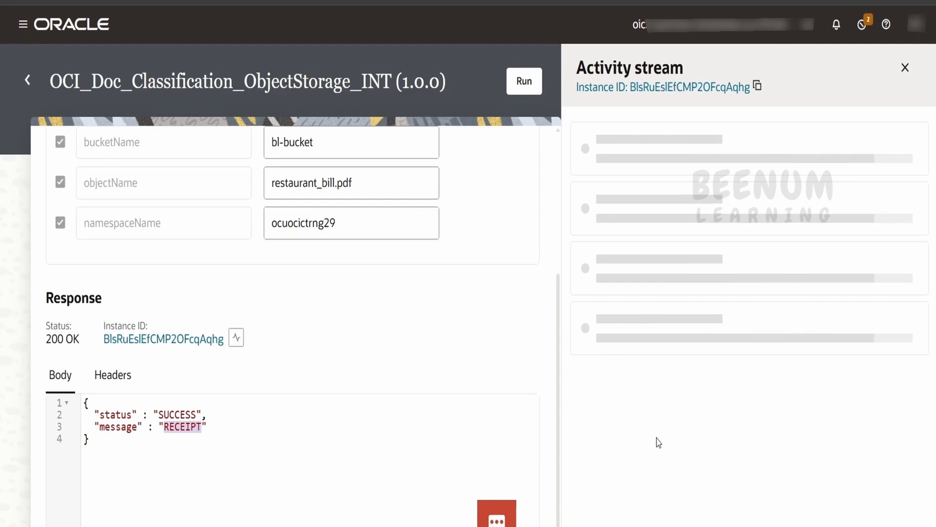
click(873, 133)
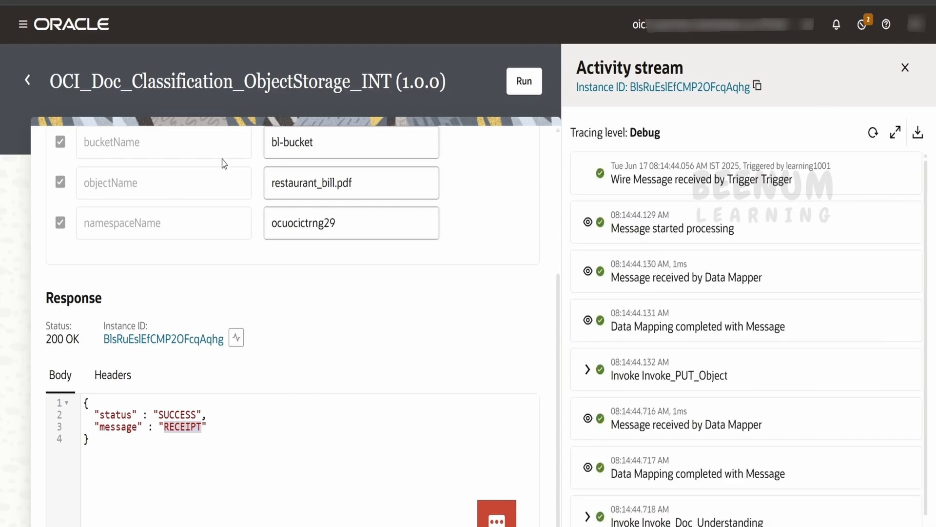
Step: Switch to the OCI Console and refresh bl-bucket's objects list to check for the uploaded files
click(342, 2)
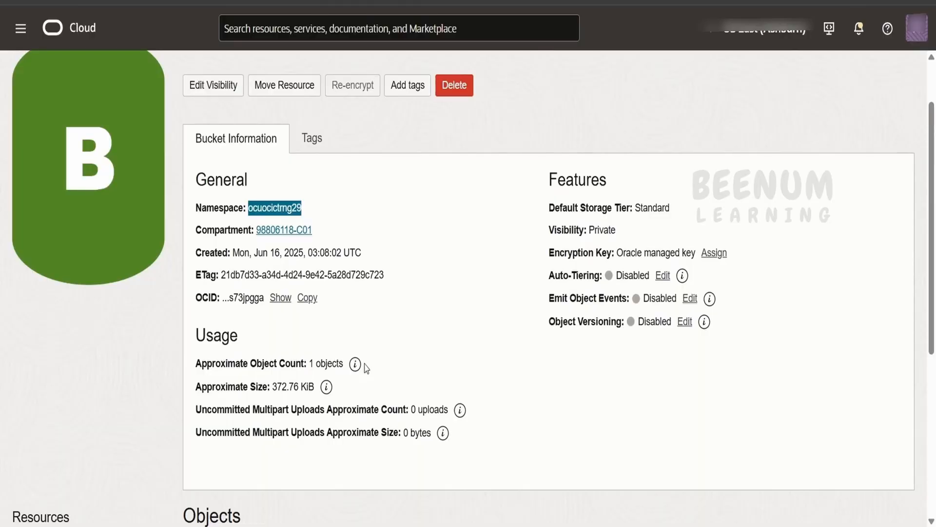
scroll(432, 367, down, 5)
click(299, 266)
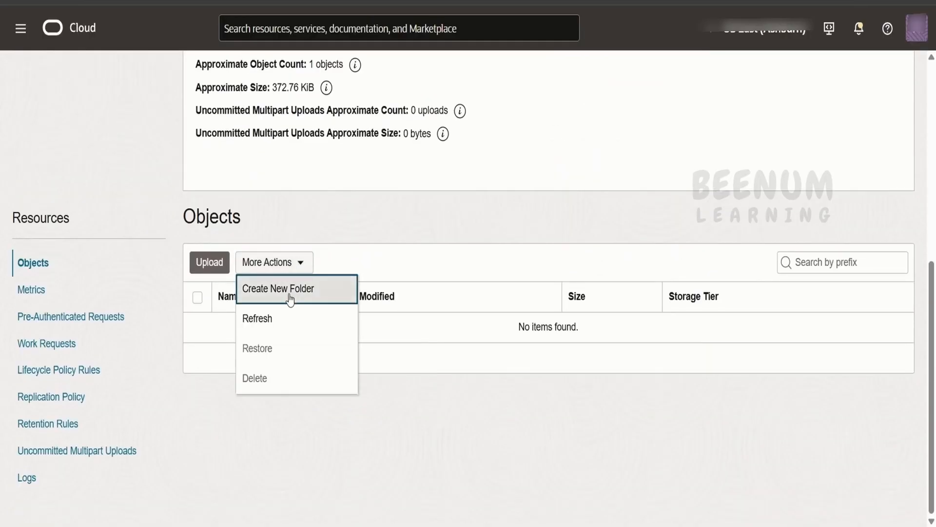
click(294, 317)
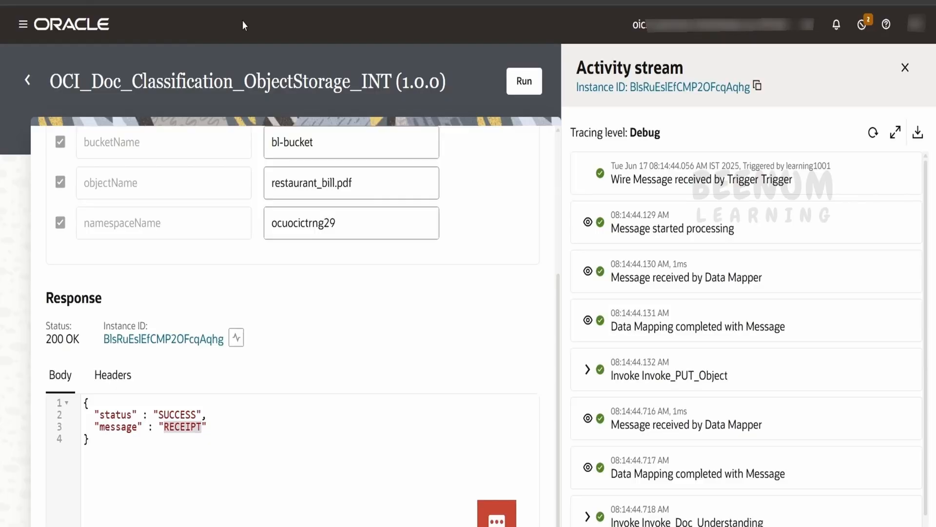
Step: Back in Oracle Integration, expand Invoke_PUT_Object in the activity stream, and consult the PutObject page in the Object Storage API reference
scroll(285, 300, up, 2)
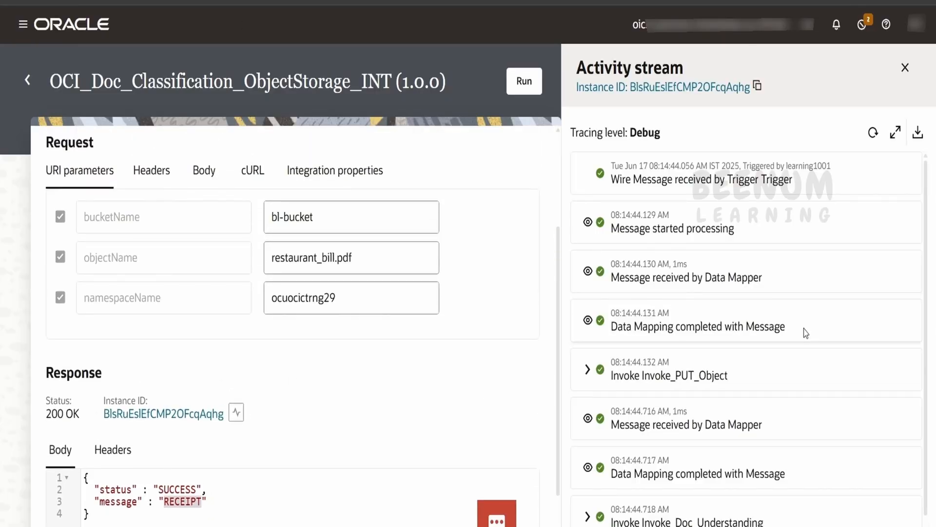
click(587, 371)
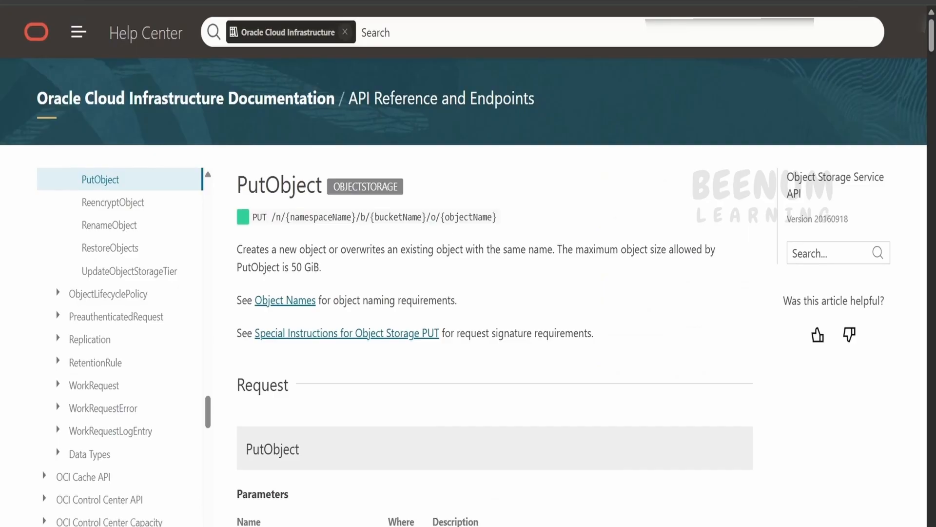
scroll(108, 270, up, 8)
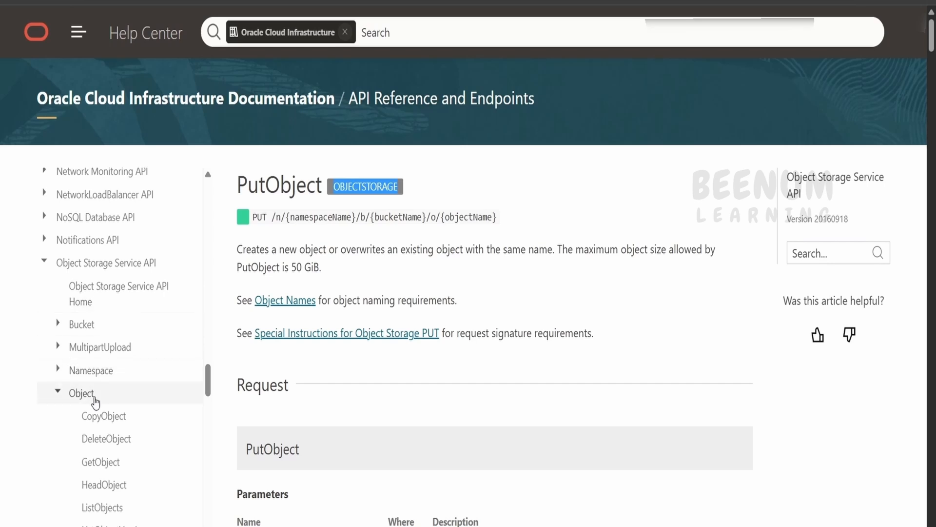
scroll(94, 445, down, 2)
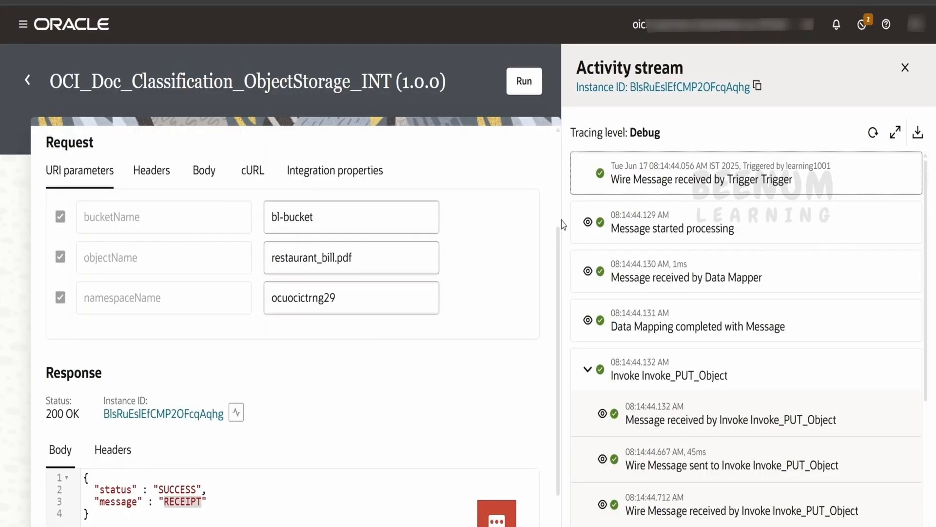
Step: Review the Invoke_PUT_Object messages in the run's activity stream and expand Invoke_Doc_Understanding to inspect its messages
scroll(740, 372, down, 3)
scroll(739, 373, down, 1)
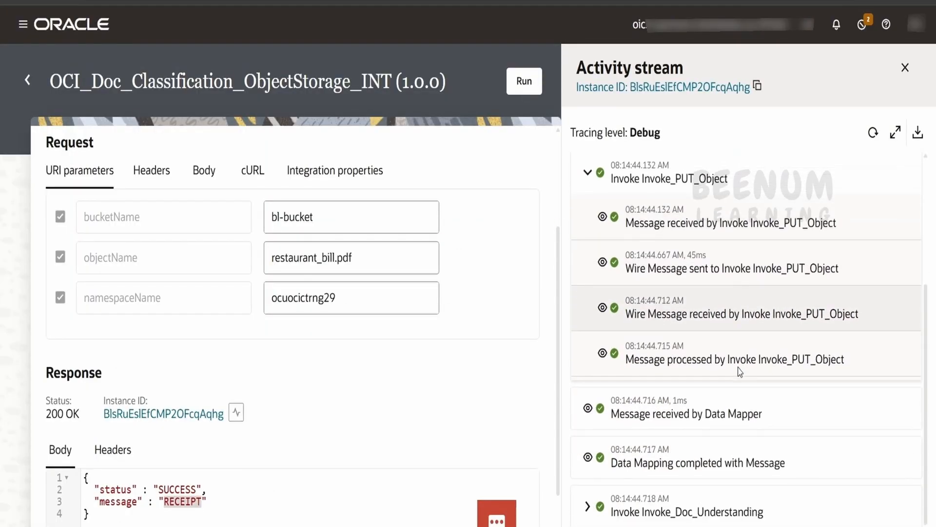
scroll(607, 489, down, 3)
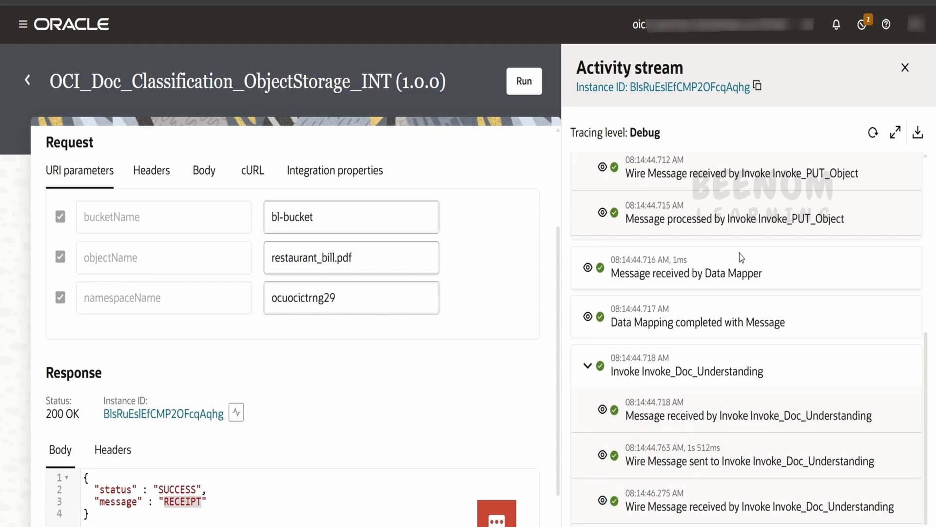
Step: Inspect the wire message sent to Invoke_Doc_Understanding, checking the document source, namespace, bucket, object name and outputLocation
click(602, 454)
scroll(619, 421, down, 5)
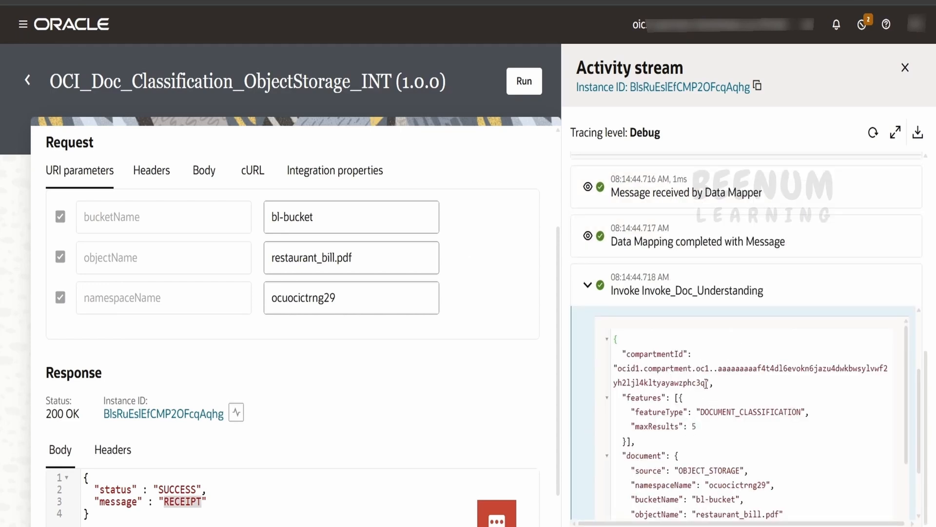
drag(709, 385, 756, 370)
scroll(684, 402, down, 2)
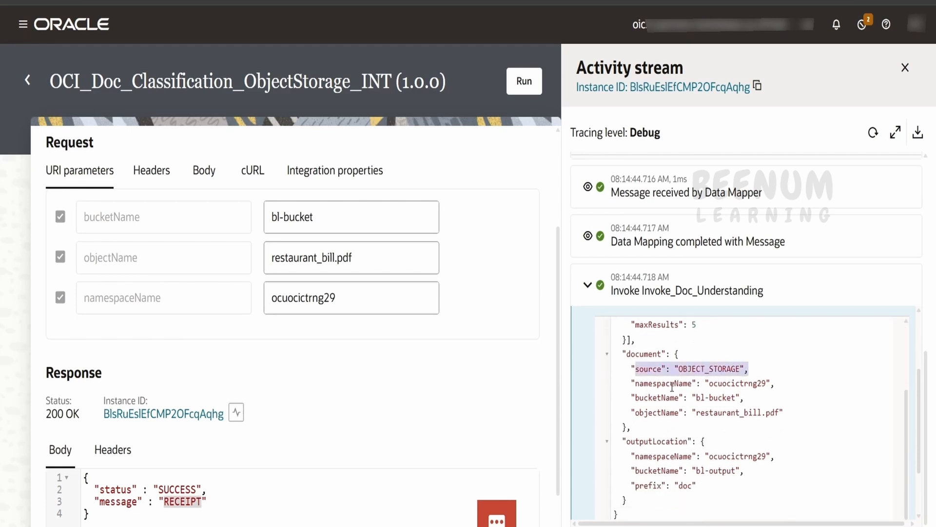
drag(636, 383, 793, 414)
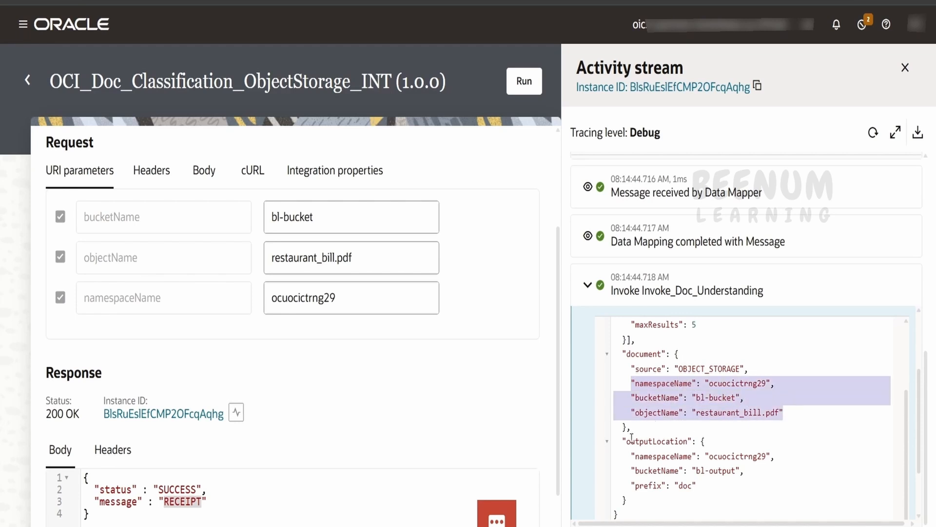
drag(619, 440, 643, 496)
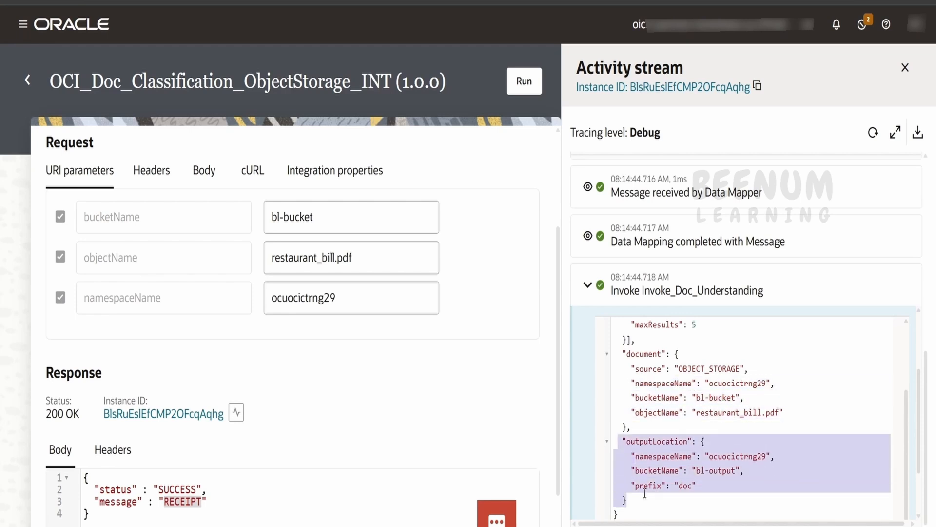
click(638, 448)
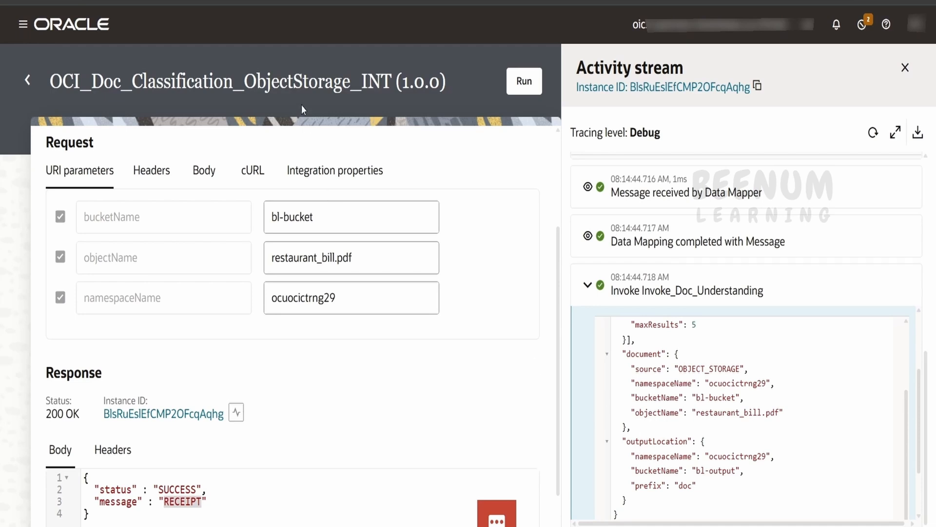
scroll(814, 485, down, 3)
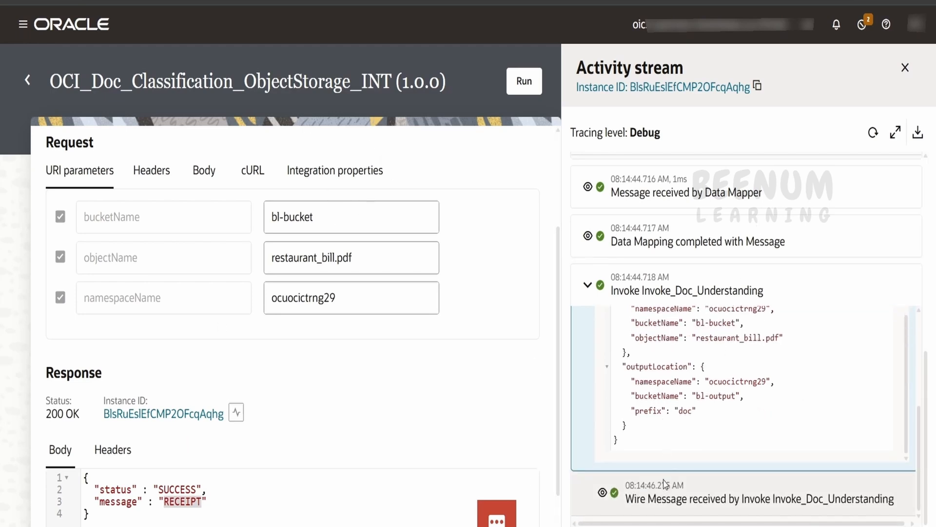
Step: Inspect the wire message received by Invoke_Doc_Understanding, checking the page metadata and the detected document types with their confidence
click(604, 494)
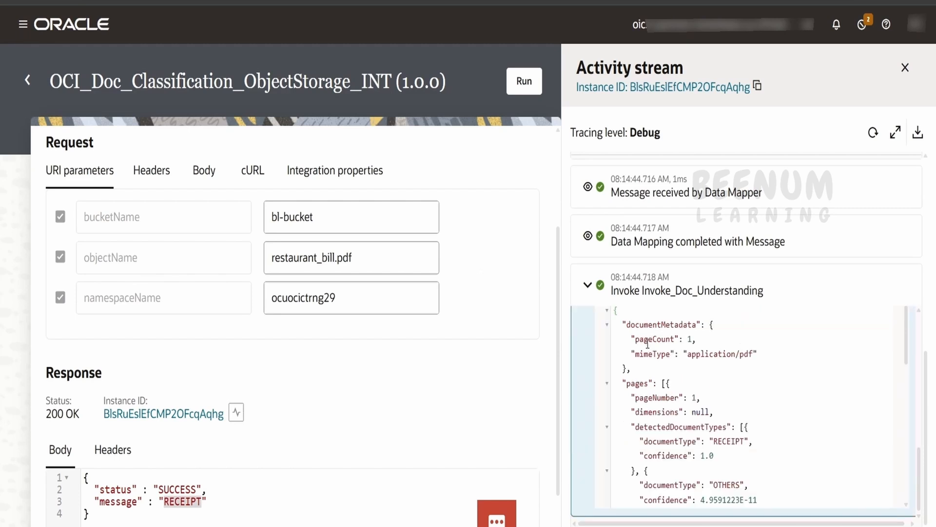
drag(647, 342, 685, 458)
scroll(677, 473, down, 3)
scroll(677, 473, up, 4)
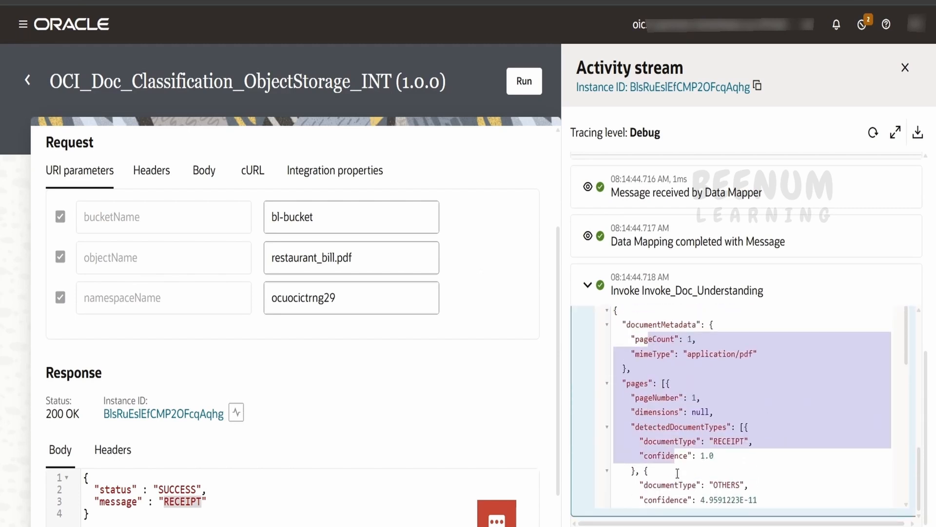
scroll(685, 384, up, 5)
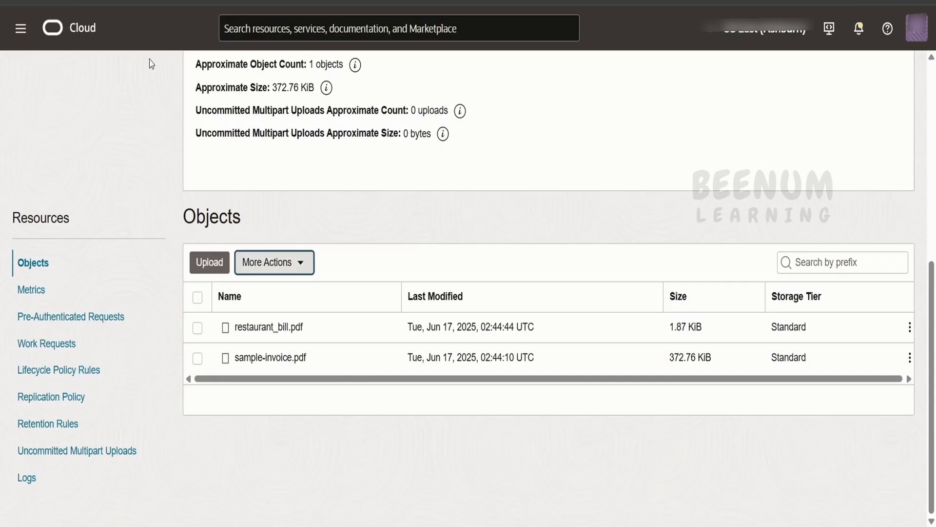
Step: Switch to the OCI Console, open the bl-output bucket and expand the doc folder down through its processor job subfolders
scroll(151, 63, up, 5)
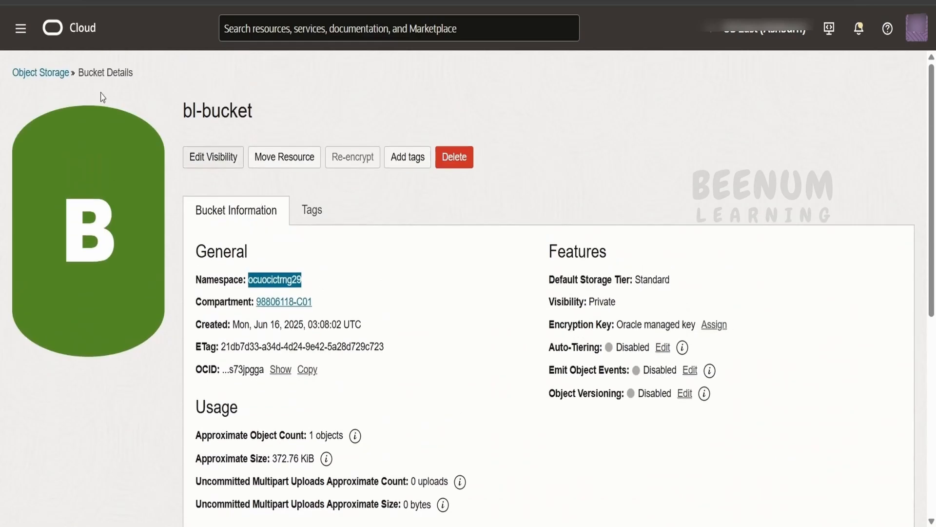
click(57, 74)
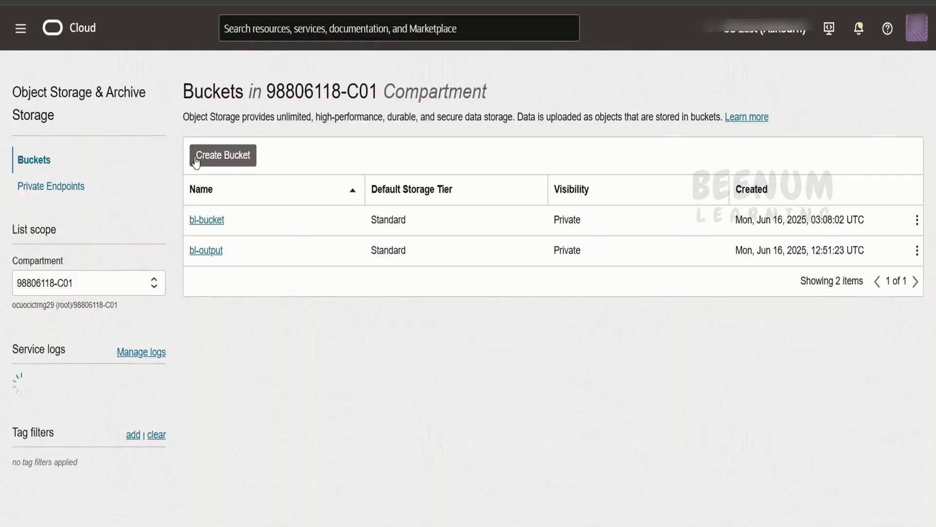
click(212, 253)
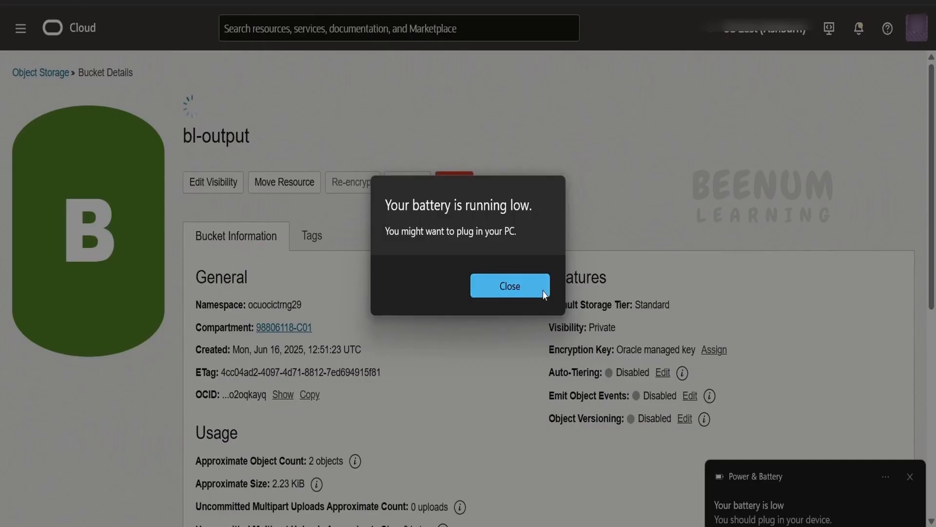
click(489, 287)
scroll(405, 319, down, 8)
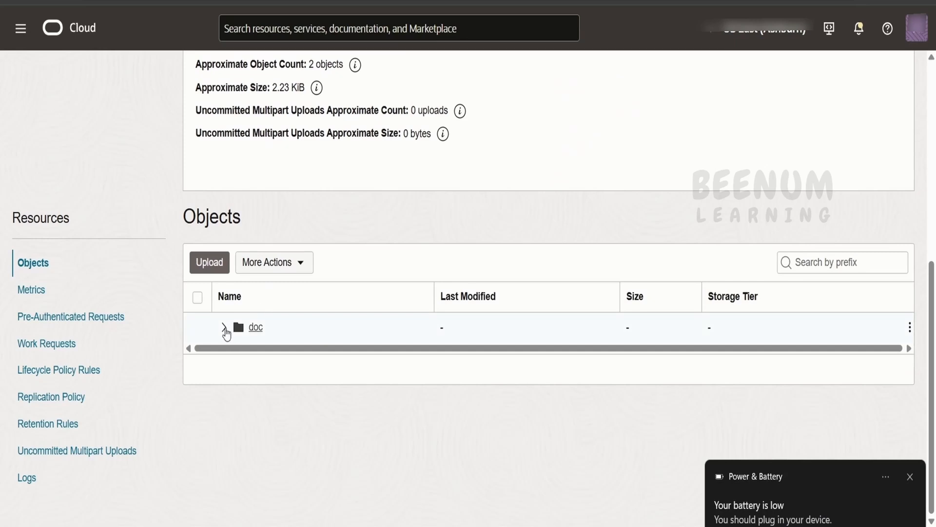
click(224, 328)
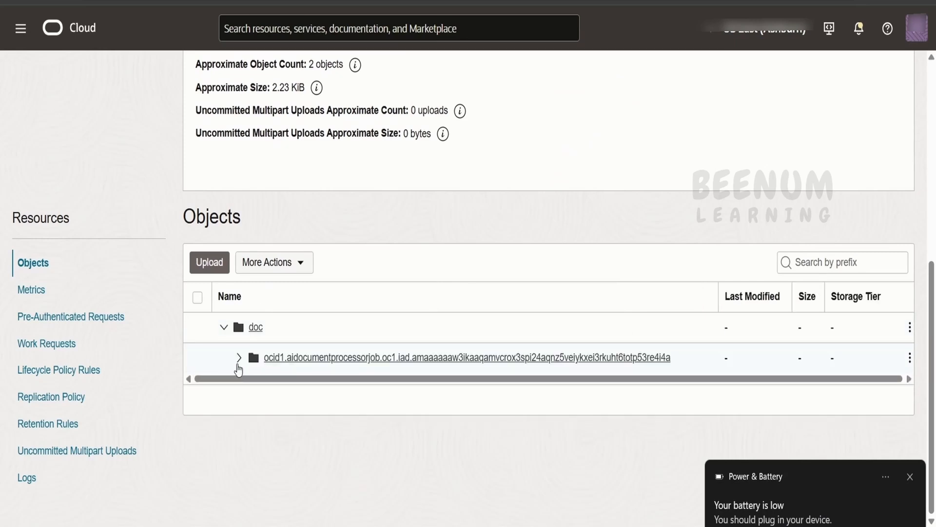
click(239, 358)
click(254, 388)
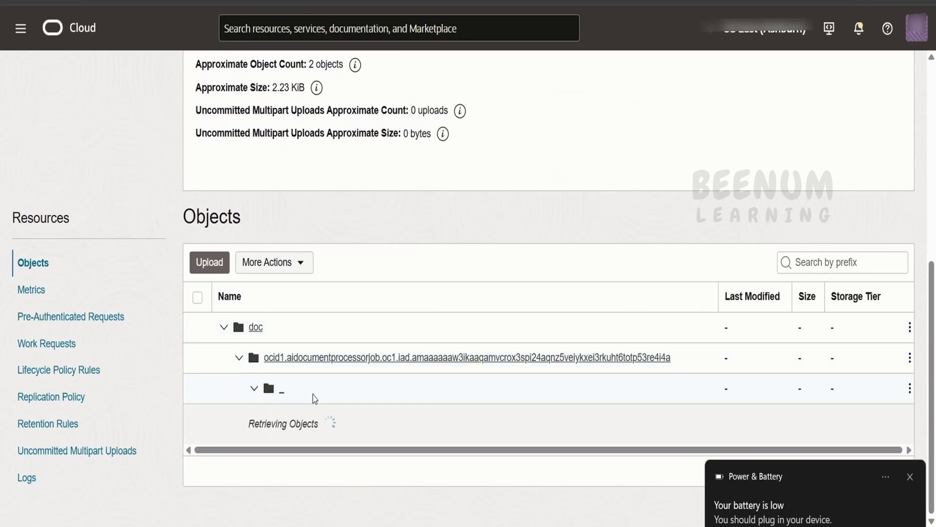
click(318, 418)
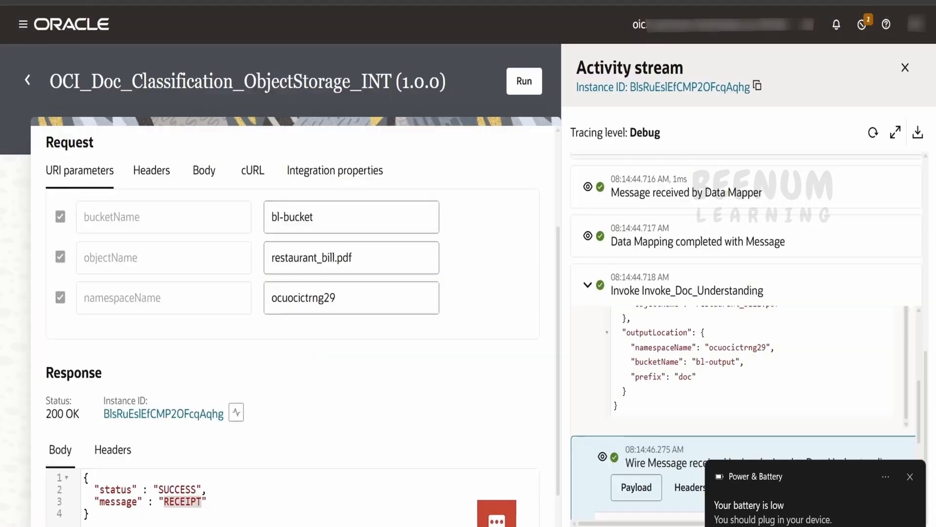
Step: Back in Oracle Integration, return to the integration's canvas and examine the available OCI AI Document Understanding and OCI Object storage actions
click(910, 477)
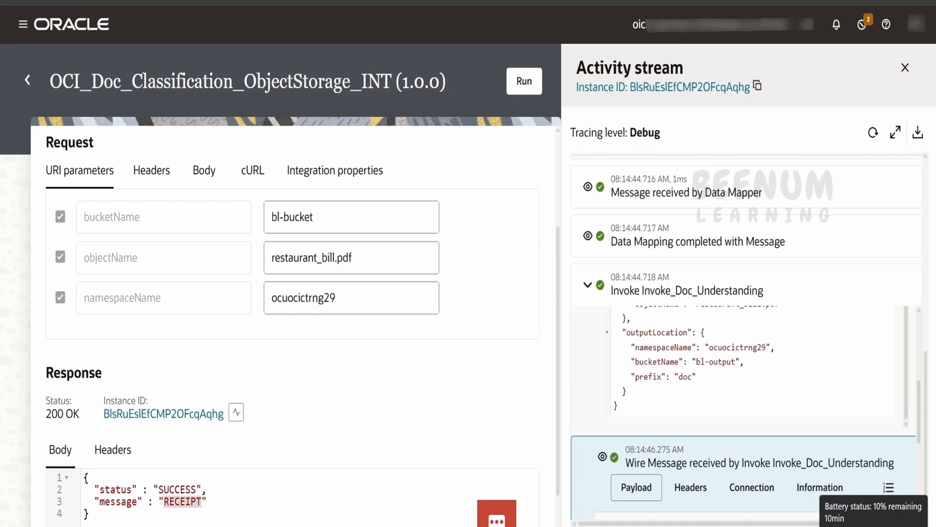
click(27, 80)
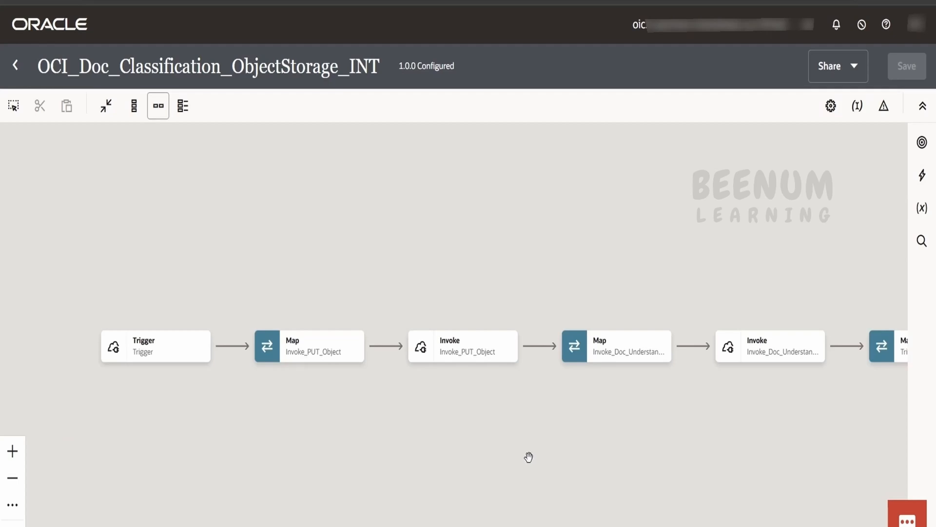
mouse_move(529, 456)
mouse_down()
mouse_move(361, 451)
mouse_move(524, 442)
mouse_up()
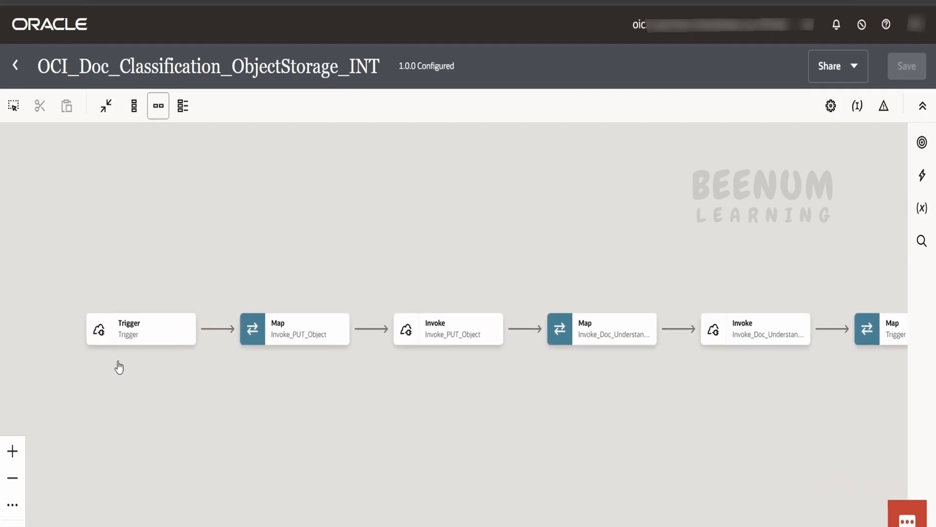
mouse_move(452, 340)
mouse_move(765, 330)
click(922, 175)
scroll(683, 366, down, 3)
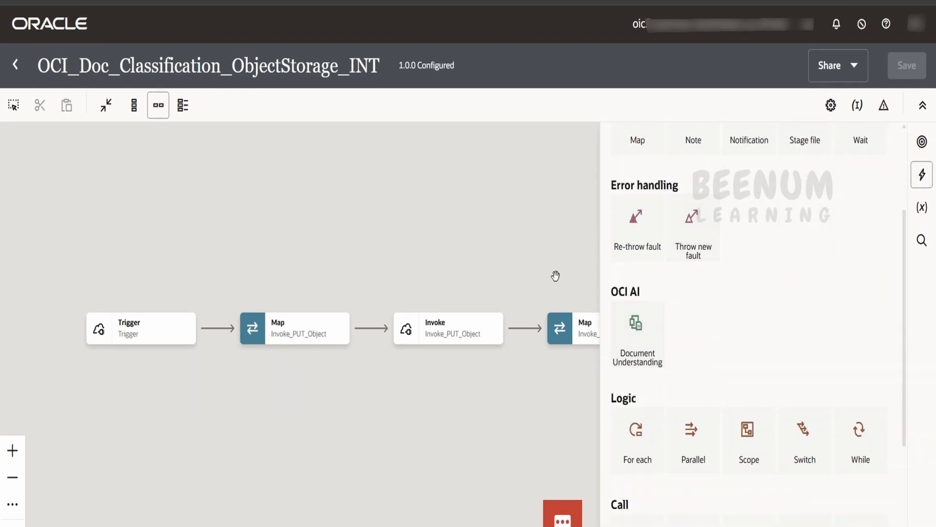
scroll(713, 330, down, 5)
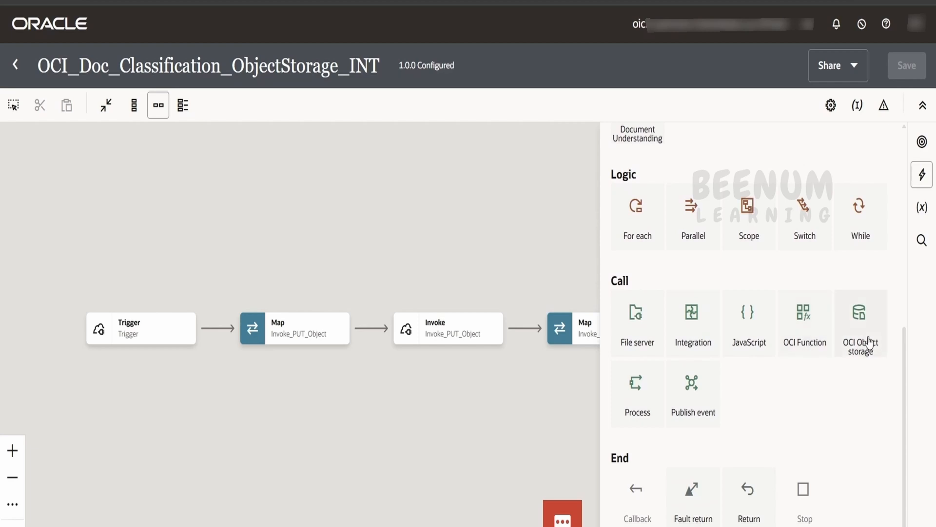
click(480, 229)
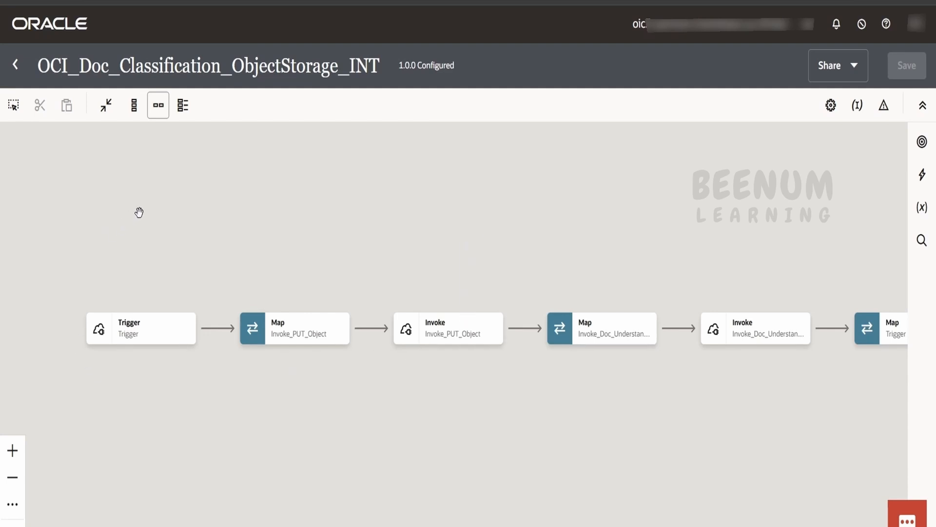
Step: Open the Invoke_PUT_Object endpoint configuration, review its resource URI, PUT action, parameters and request payload format, and leave without changes
mouse_move(165, 322)
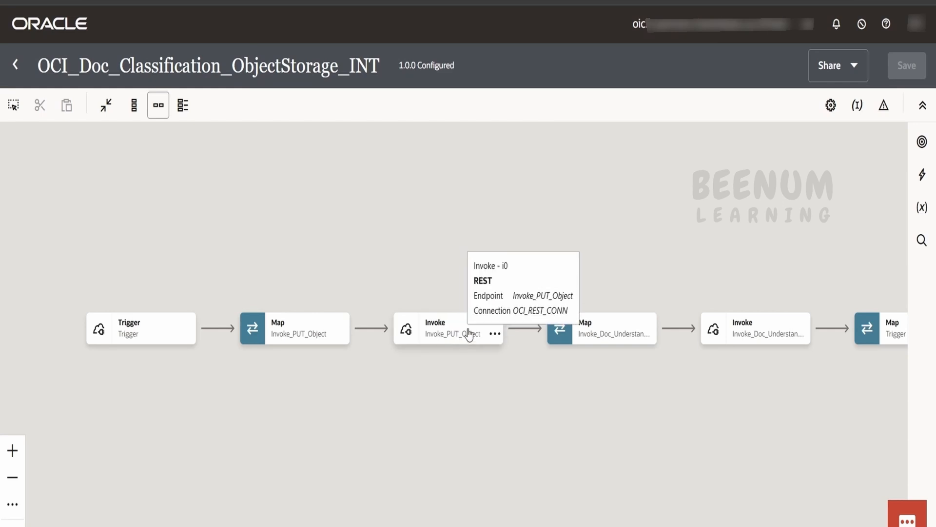
click(495, 333)
click(513, 384)
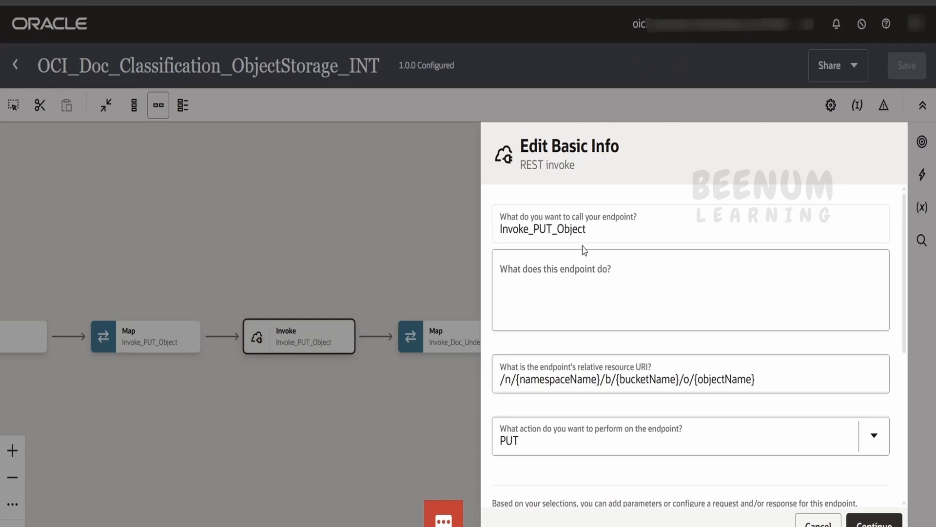
click(767, 389)
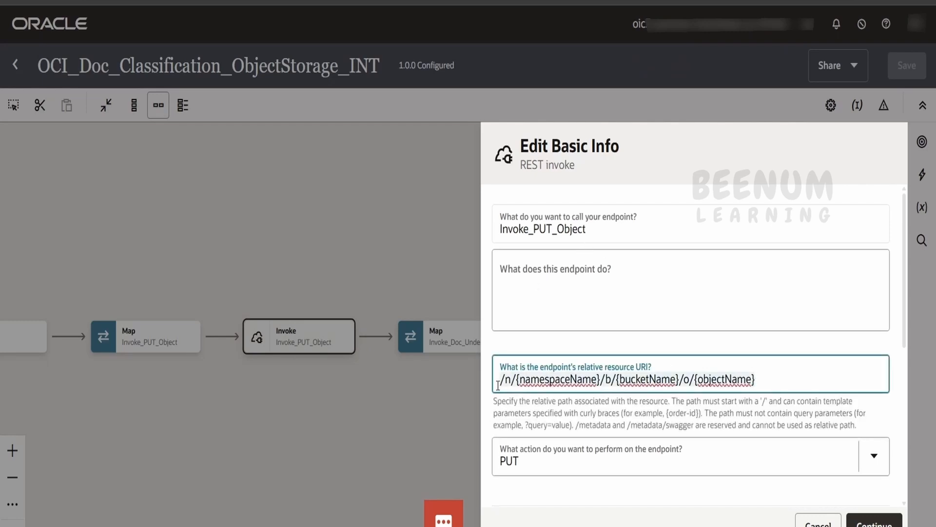
scroll(498, 386, down, 2)
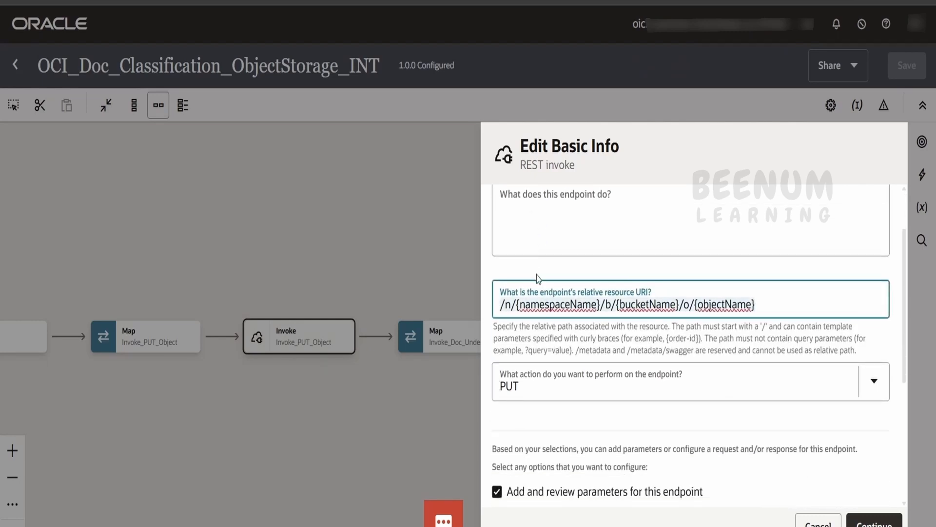
scroll(541, 312, down, 2)
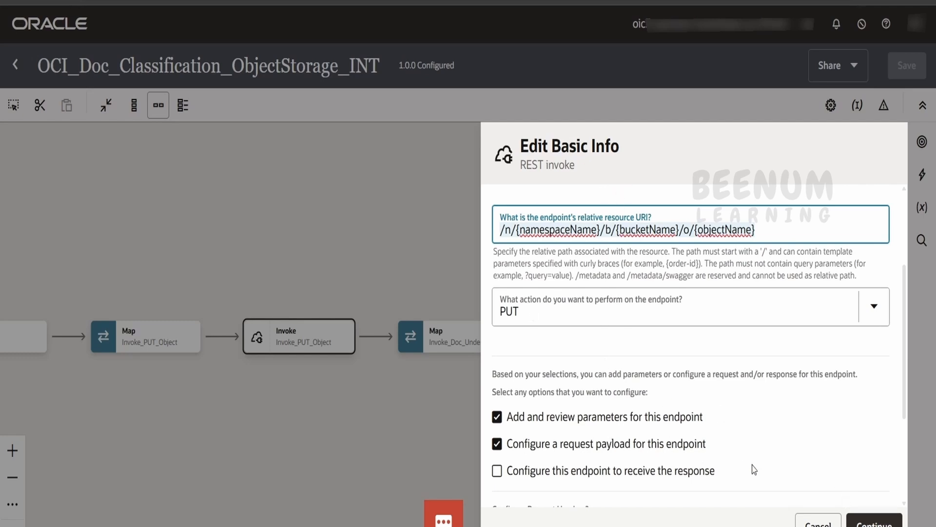
click(854, 518)
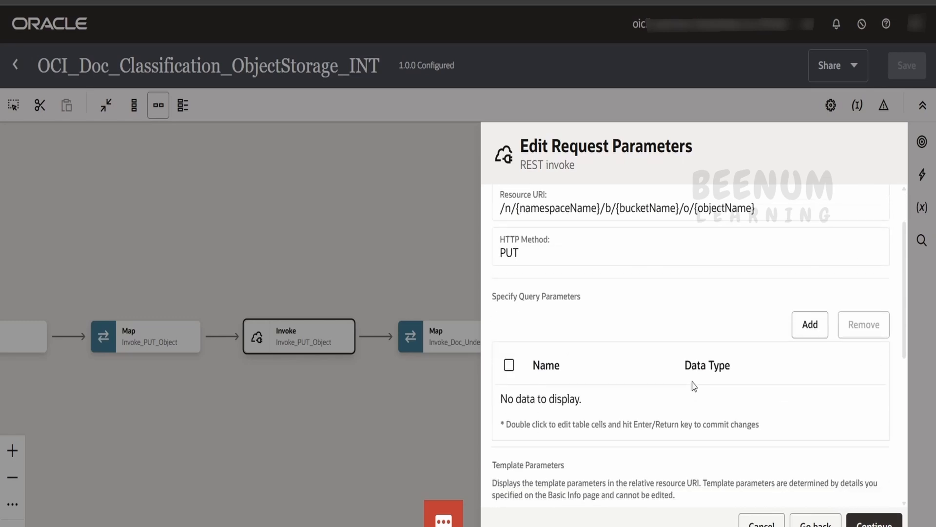
scroll(694, 386, down, 3)
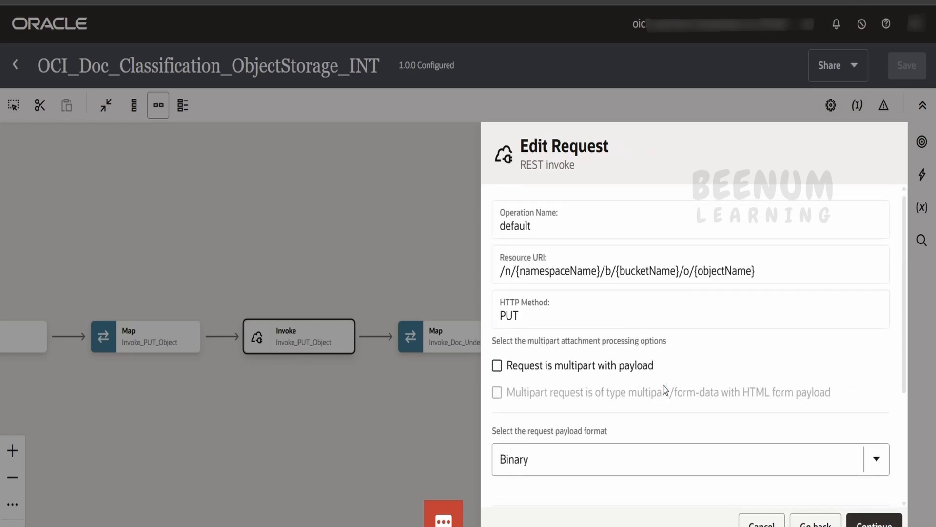
scroll(663, 390, down, 3)
click(770, 522)
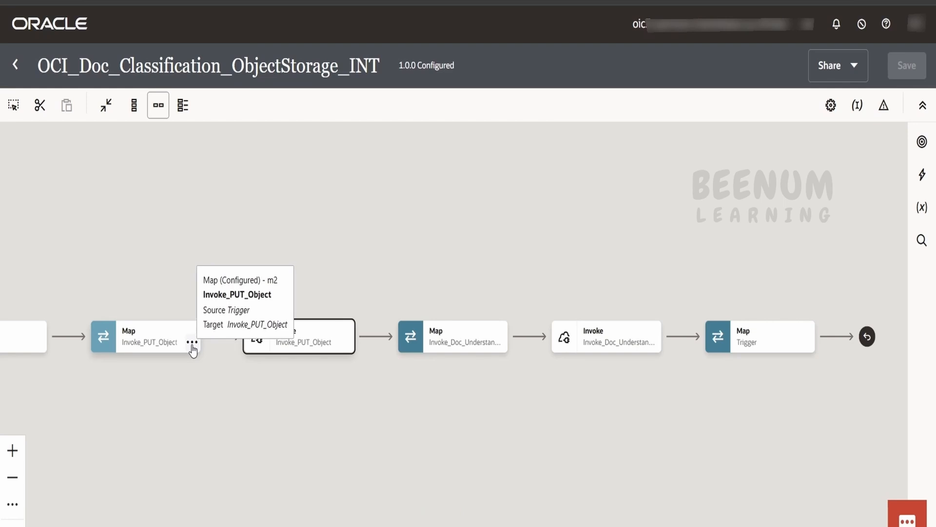
Step: Open the Invoke_PUT_Object mapping, expand the source TemplateParameters to review the mapped fields, and return to the canvas
click(193, 350)
click(213, 381)
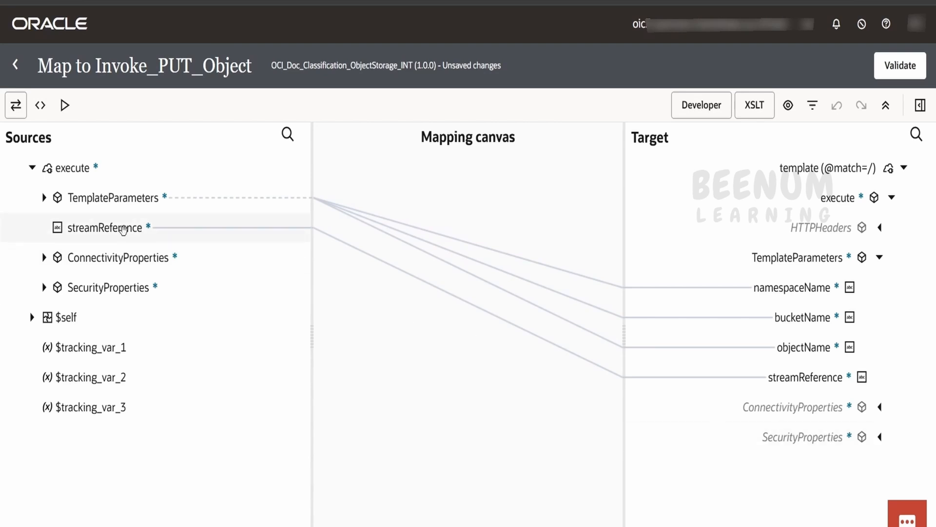
click(43, 197)
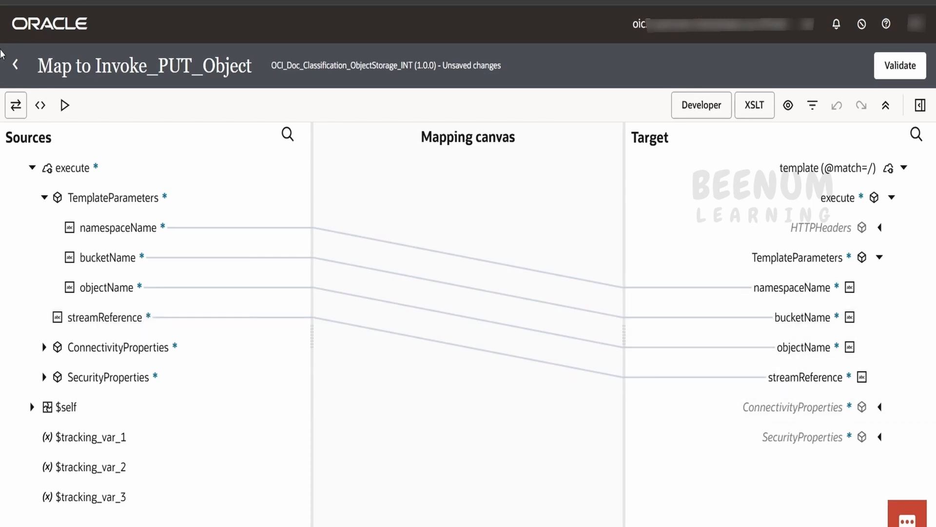
click(16, 66)
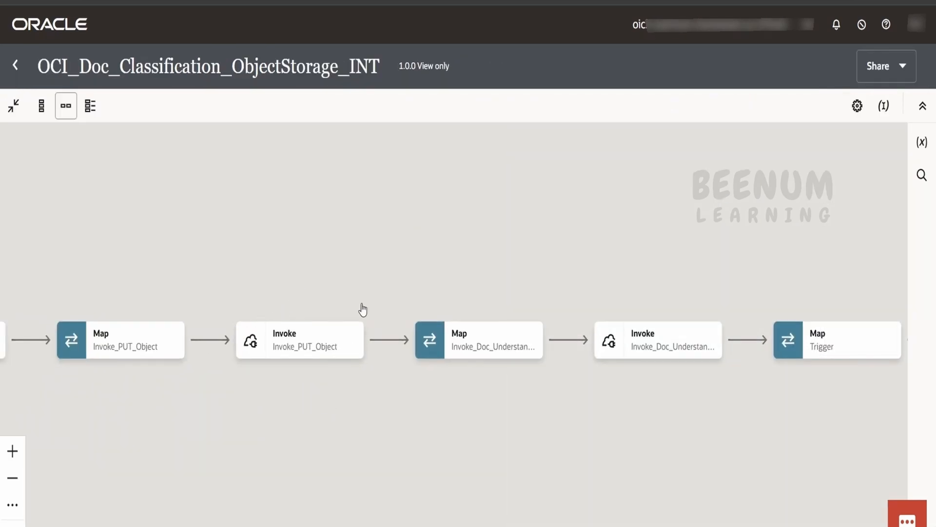
mouse_move(308, 325)
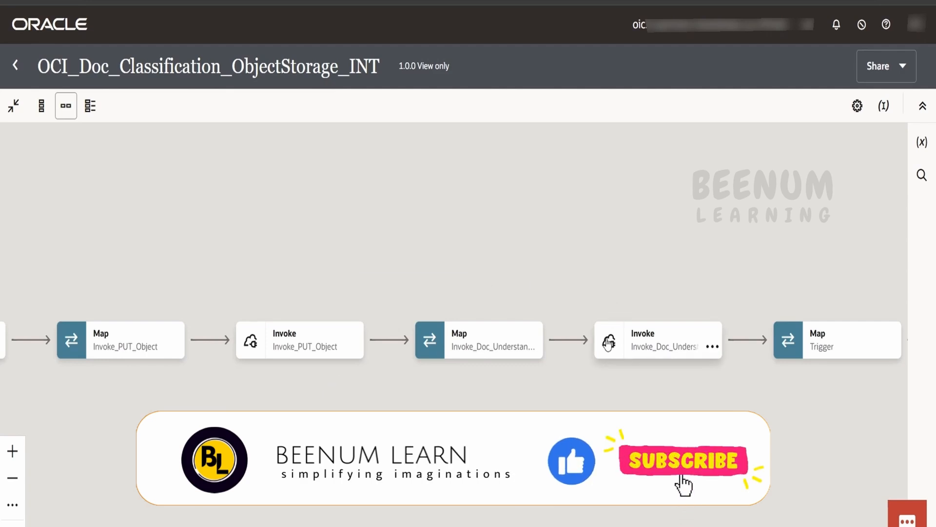
mouse_move(318, 351)
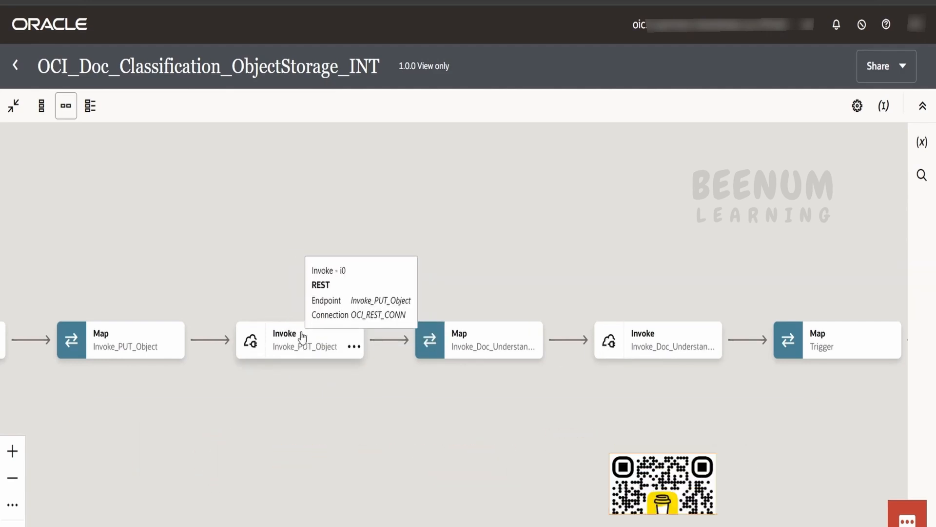
Step: Open the Invoke_Doc_Understanding endpoint configuration for editing and review its relative resource URI and POST action
mouse_move(687, 327)
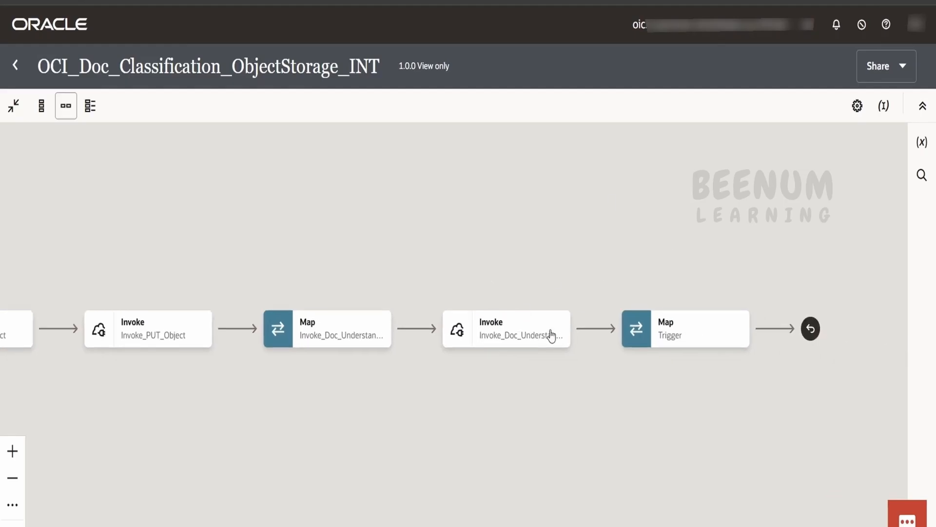
click(559, 338)
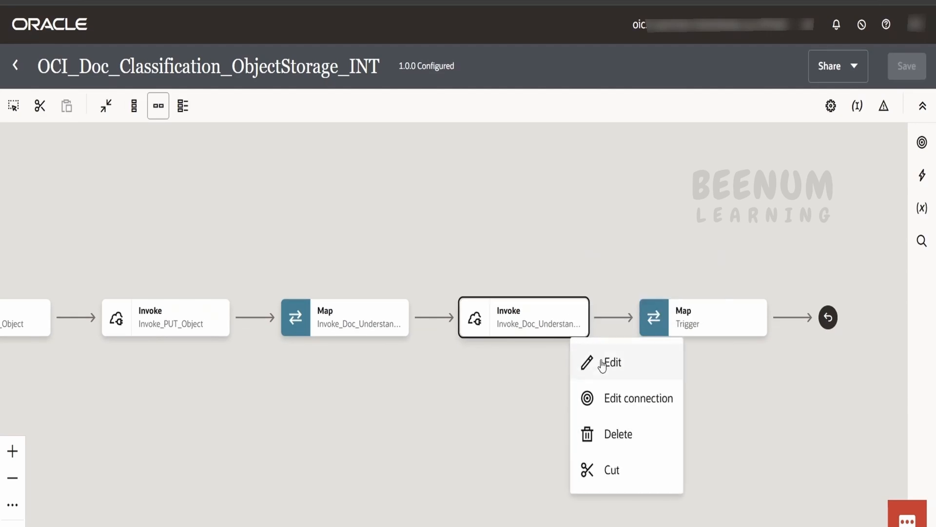
click(602, 363)
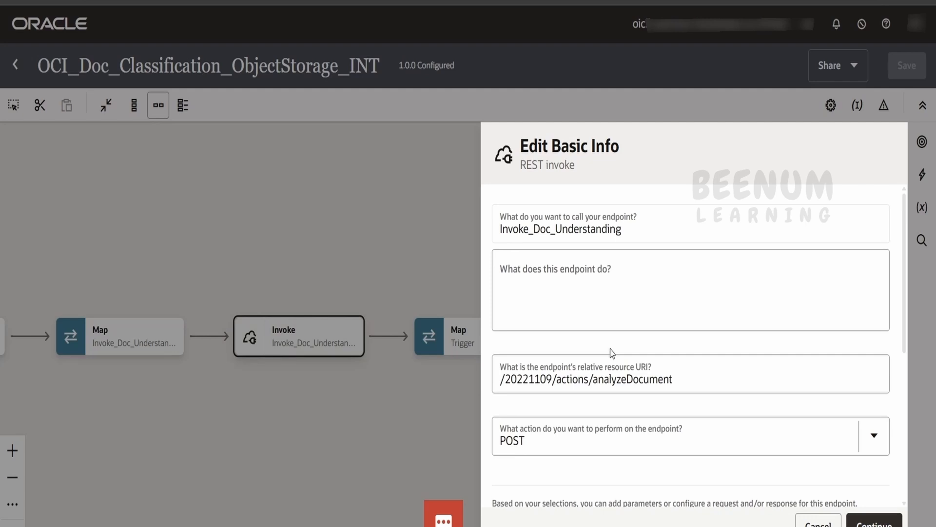
click(685, 379)
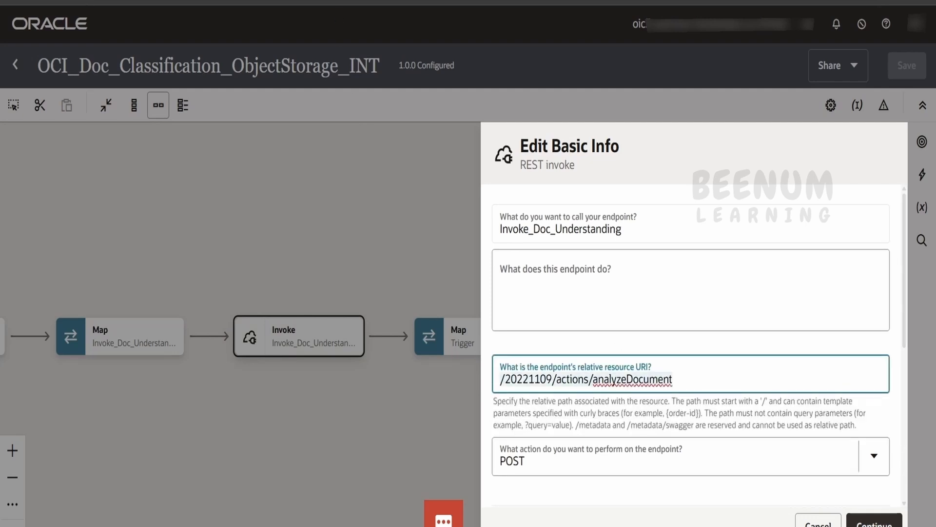
Step: Switch to the OCI API documentation and review AnalyzeDocument's POST method, resource path, header parameters and request body requirement
click(319, 2)
drag(435, 223, 269, 217)
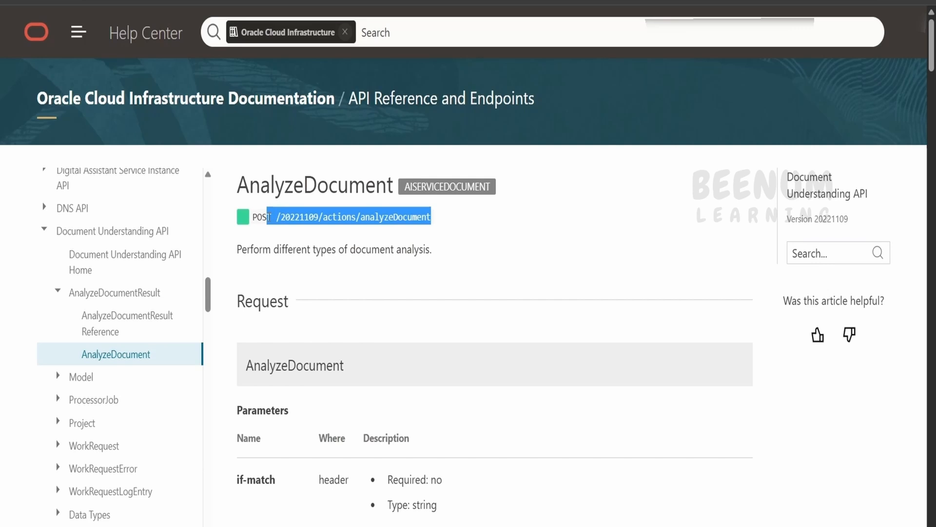
double_click(263, 217)
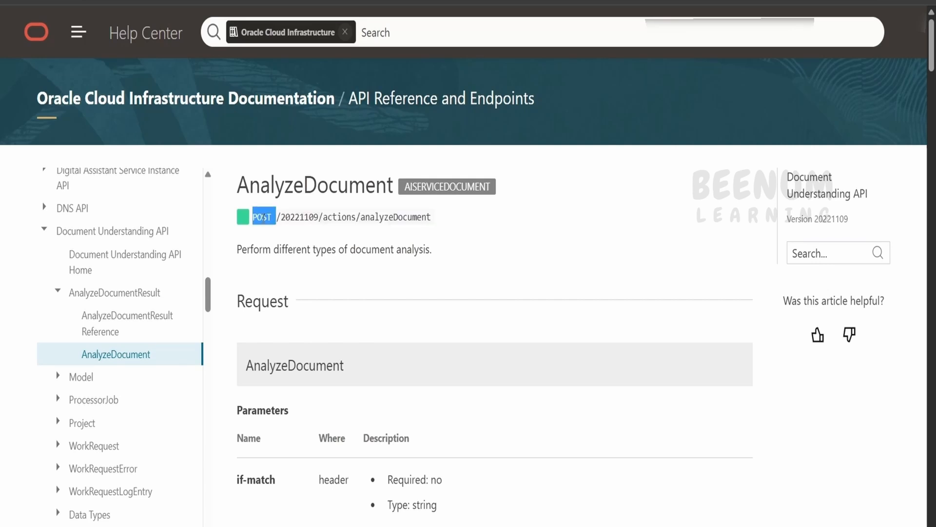
scroll(422, 366, down, 9)
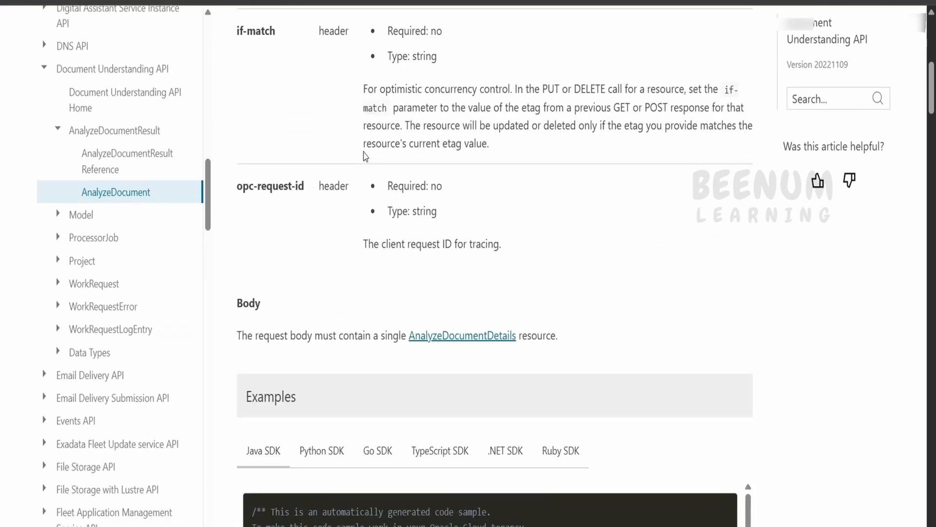
scroll(364, 155, down, 3)
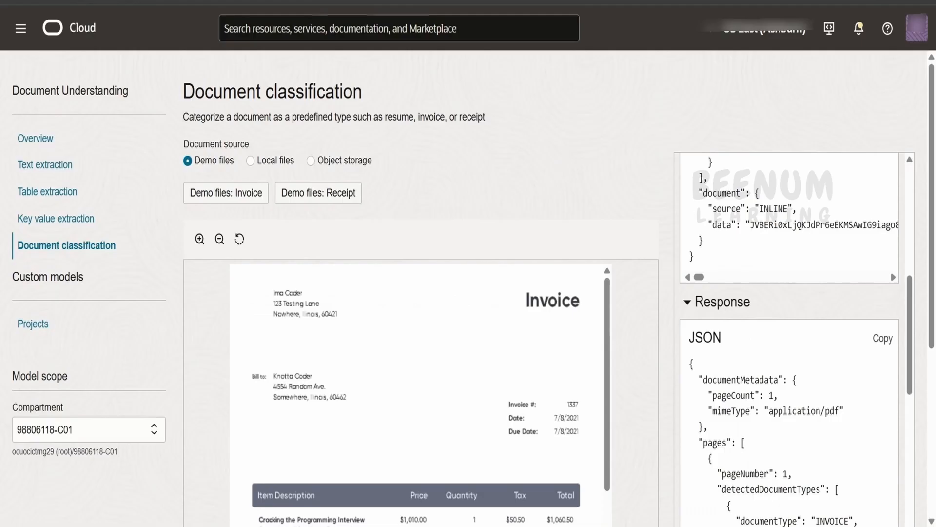
Step: Switch to the OCI Console's Document classification page and examine the demo invoice's request and response JSON, including the document source
scroll(719, 376, down, 2)
scroll(874, 248, down, 3)
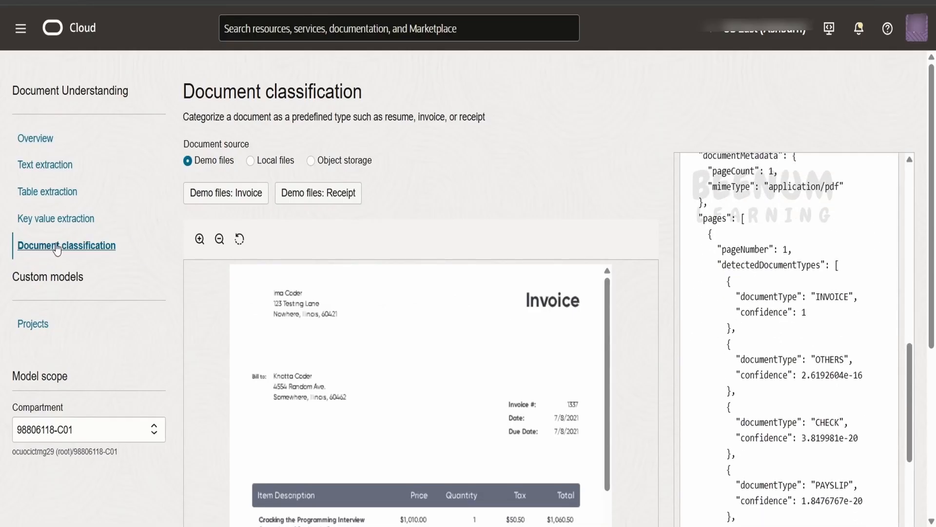
scroll(788, 283, up, 8)
scroll(788, 283, down, 3)
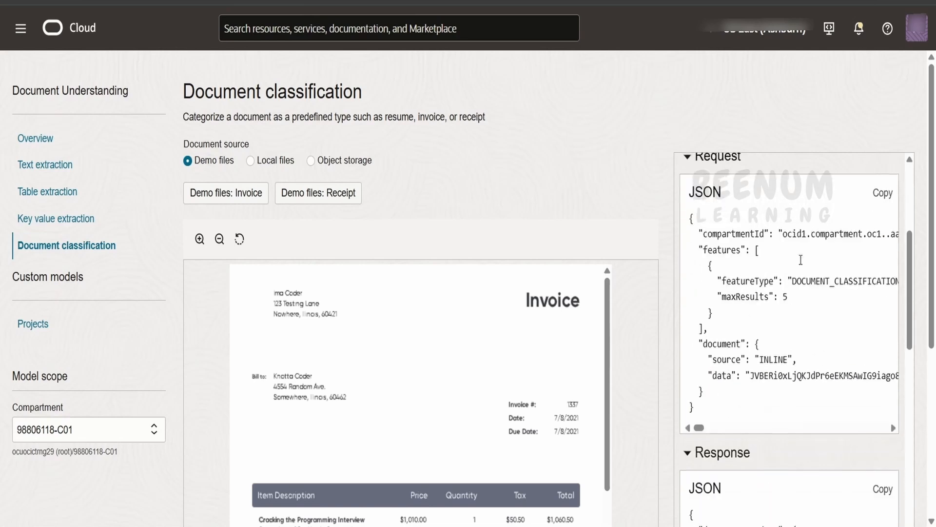
double_click(776, 360)
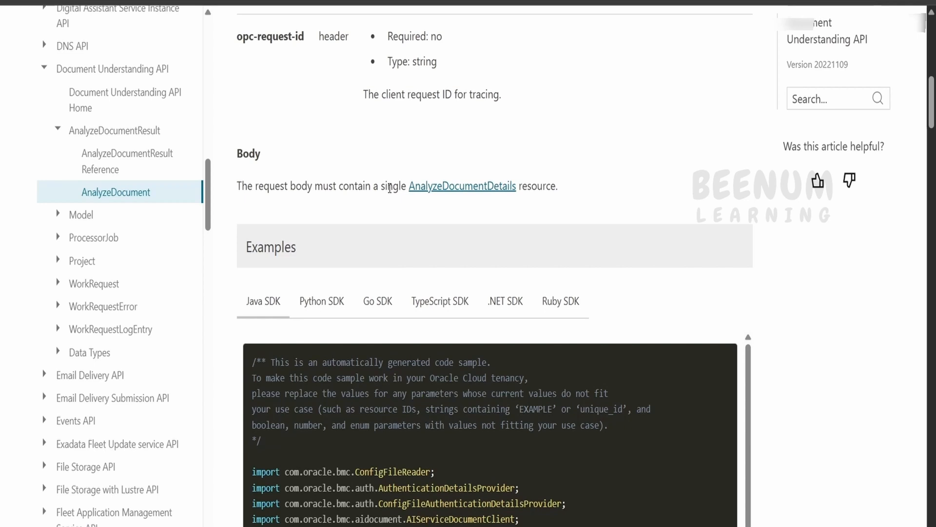
Step: Back in the API documentation, open the AnalyzeDocumentDetails reference for the request body and review its attributes down to features
scroll(390, 187, up, 5)
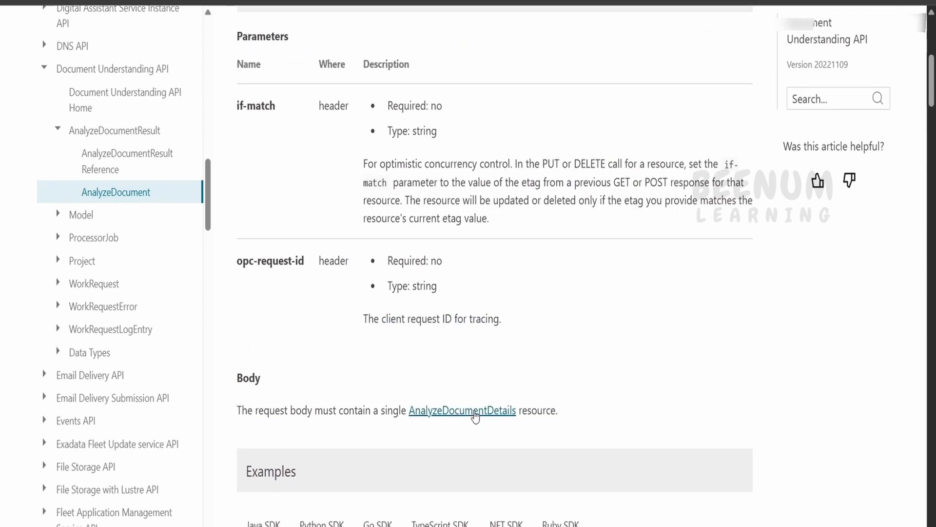
click(476, 415)
scroll(476, 415, down, 10)
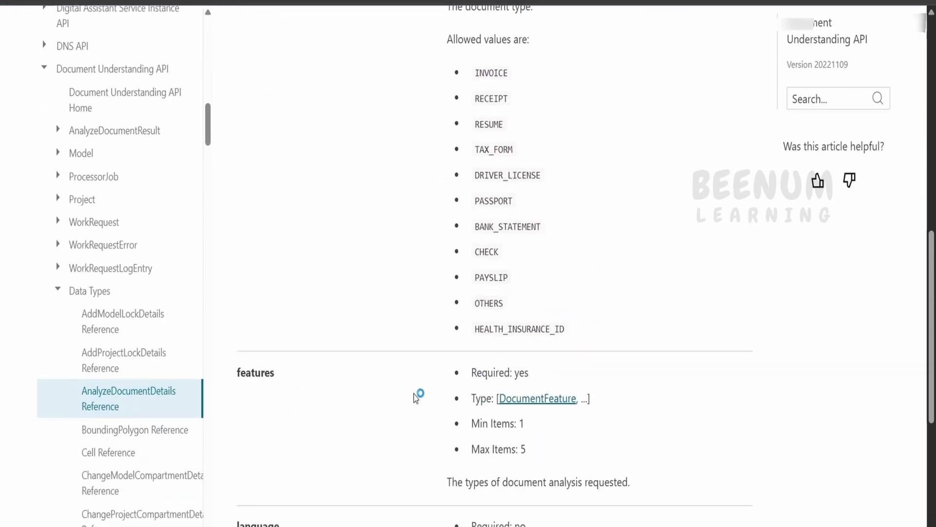
Step: Open the DocumentFeature reference and review the allowed featureType values, highlighting DOCUMENT_CLASSIFICATION
click(555, 400)
scroll(555, 405, down, 6)
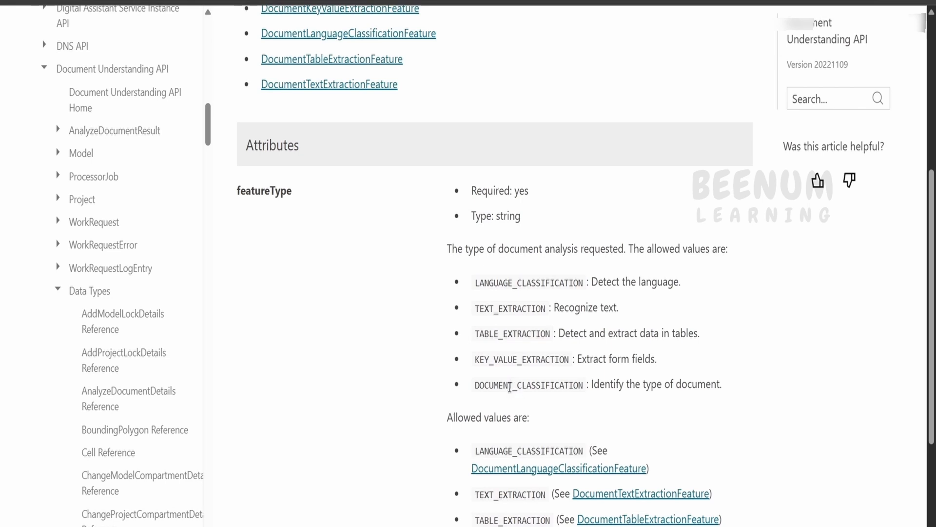
double_click(509, 385)
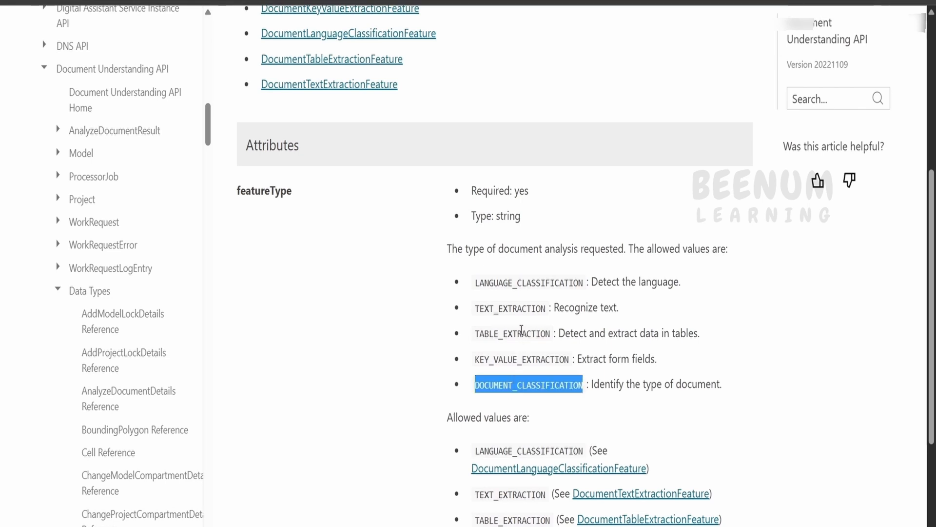
Step: Switch to the OCI Console and highlight the featureType and document source values in the classification request JSON
click(98, 2)
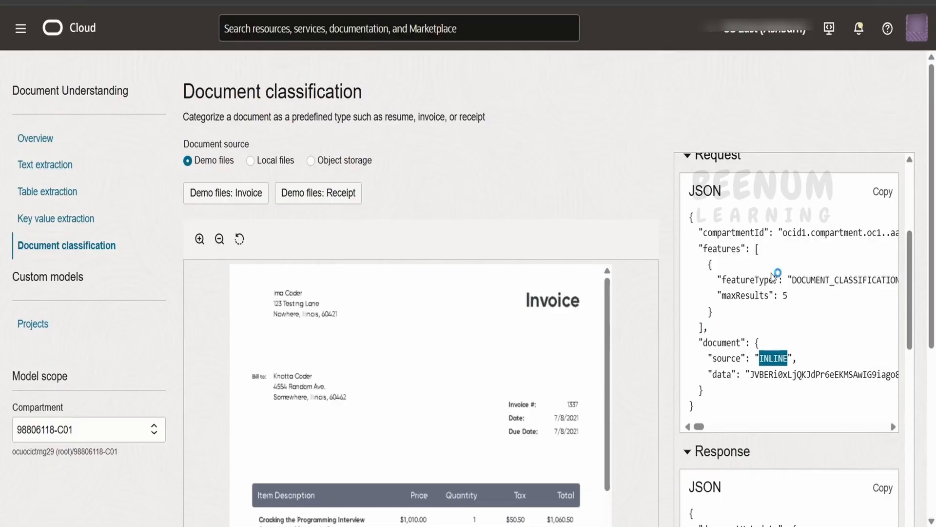
double_click(837, 280)
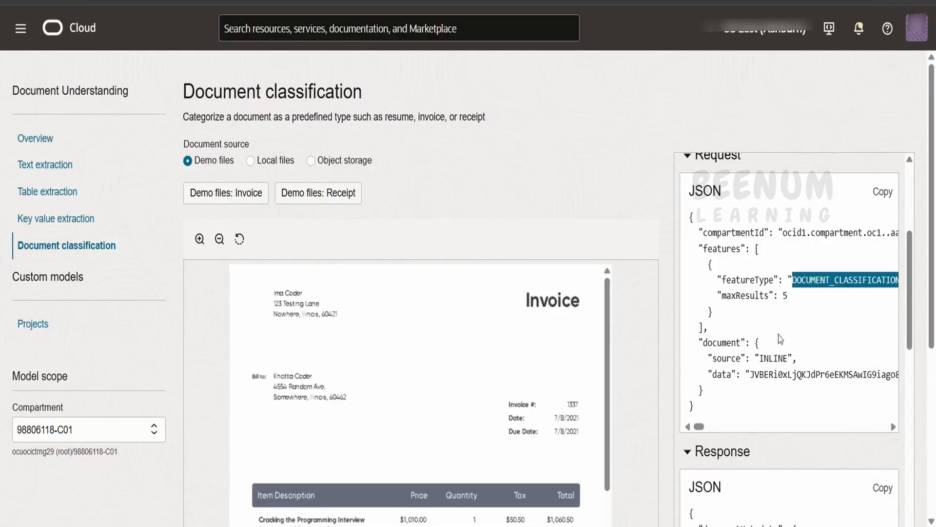
double_click(777, 359)
Step: Return to the documentation's AnalyzeDocumentDetails reference, open DocumentDetails, dismiss the Java update notification and review the allowed source values
click(343, 1)
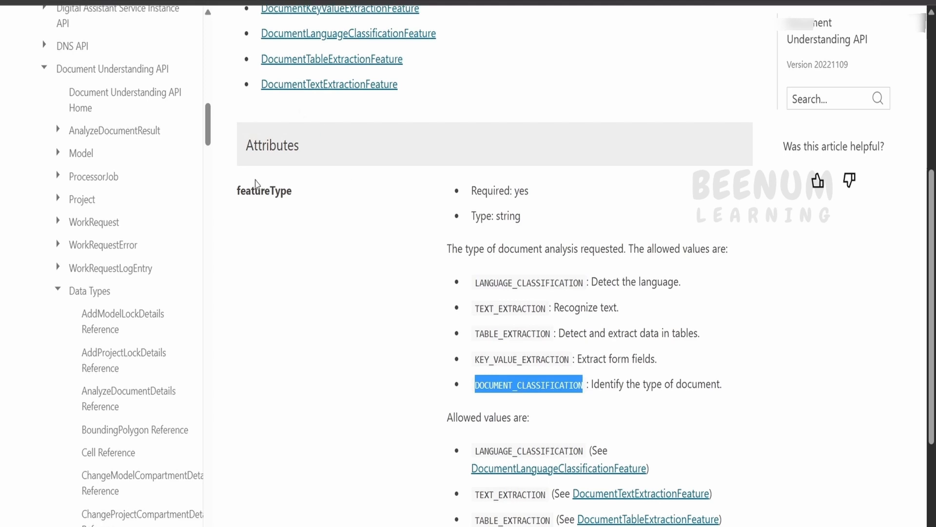
scroll(288, 183, up, 5)
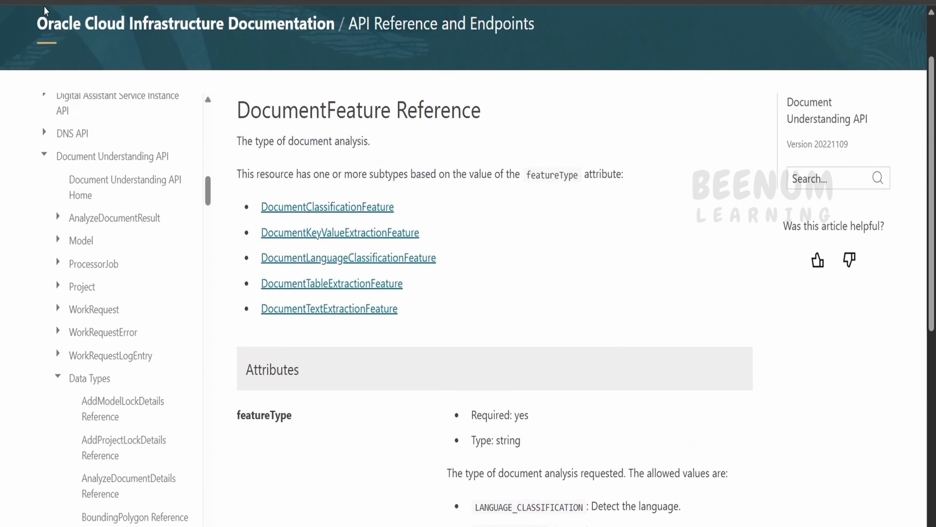
click(14, 0)
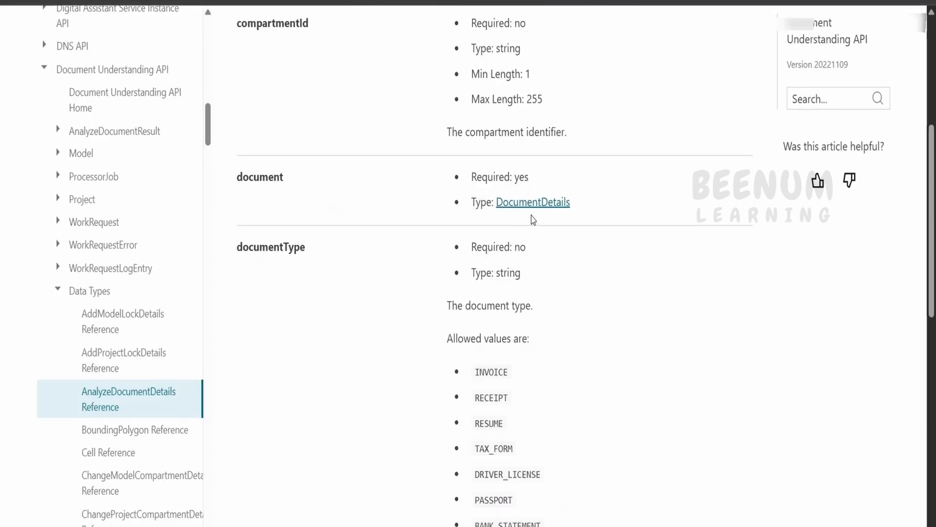
scroll(534, 219, up, 3)
click(539, 351)
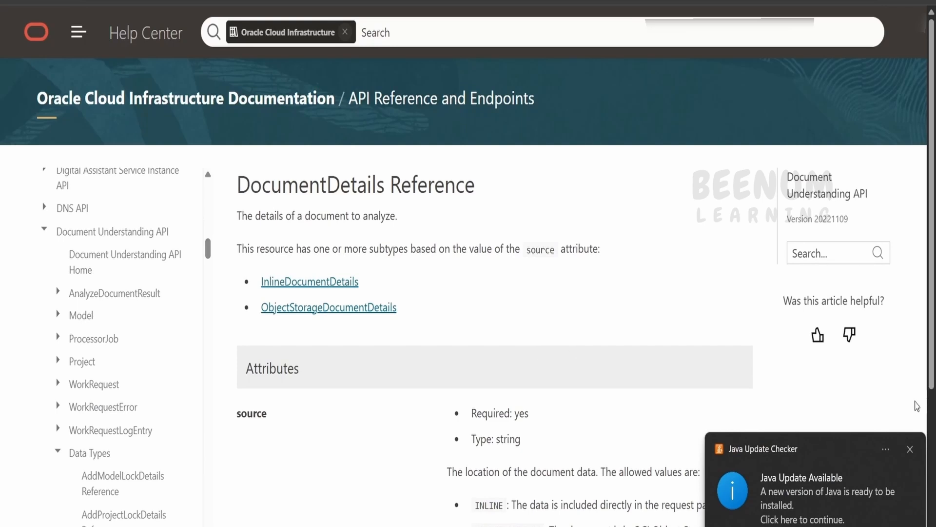
click(910, 449)
scroll(619, 315, down, 5)
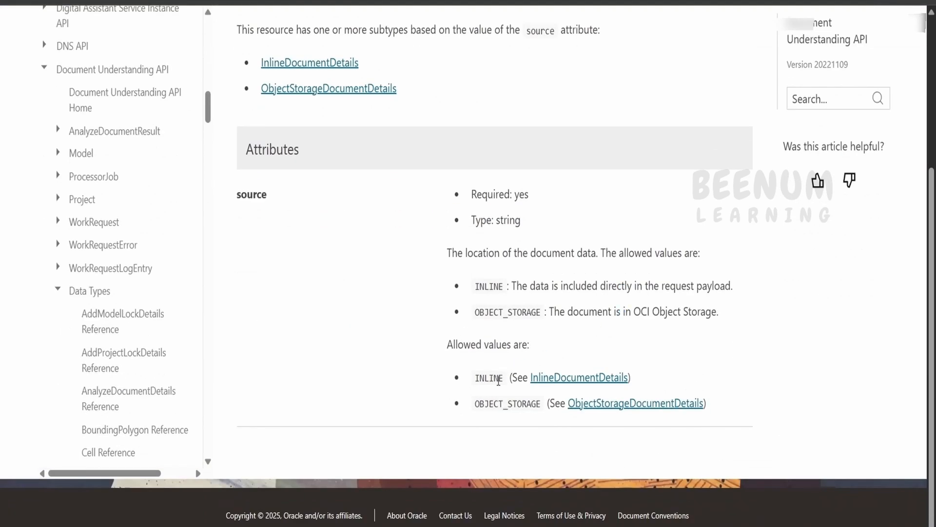
Step: Open the ObjectStorageDocumentDetails reference and highlight the source attribute and its required value OBJECT_STORAGE
click(549, 405)
click(634, 403)
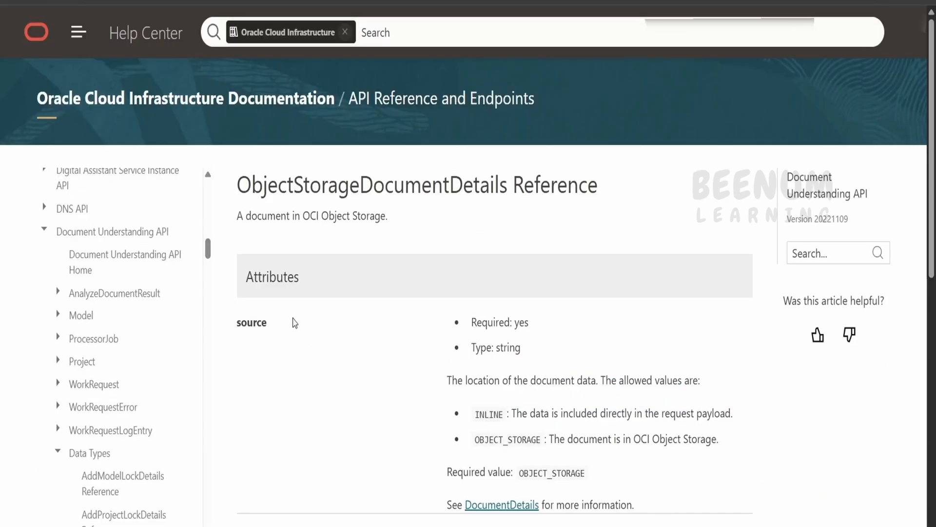
scroll(290, 332, down, 2)
double_click(254, 249)
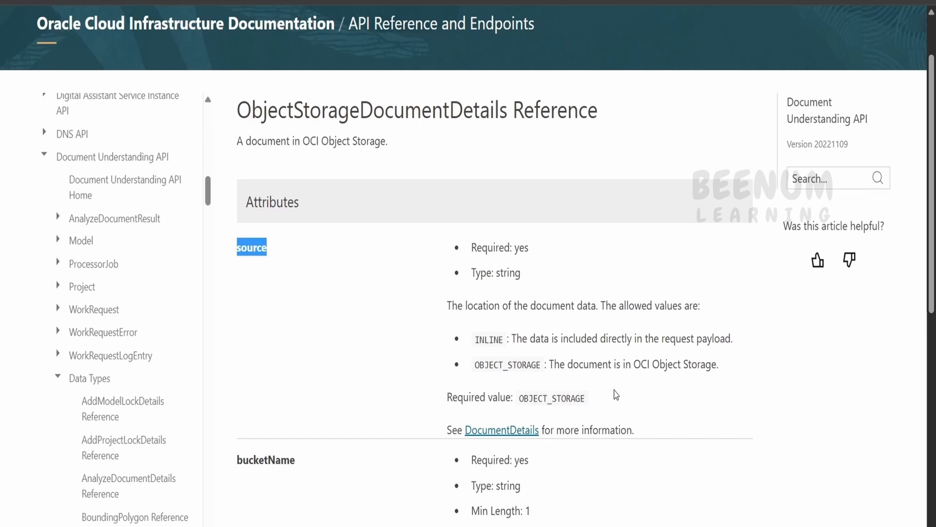
double_click(542, 398)
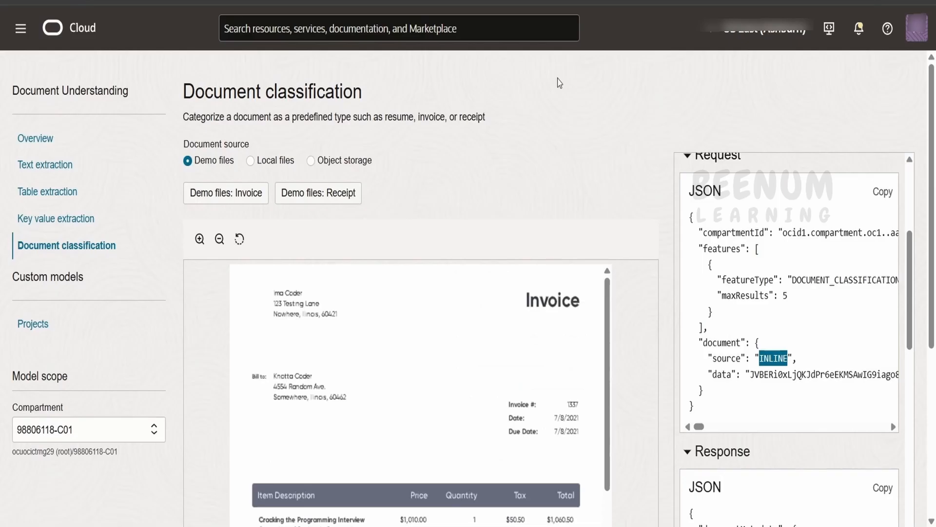
Step: Switch to the OCI Console and highlight the source and data lines of the document object in the request JSON
scroll(753, 379, down, 2)
click(709, 283)
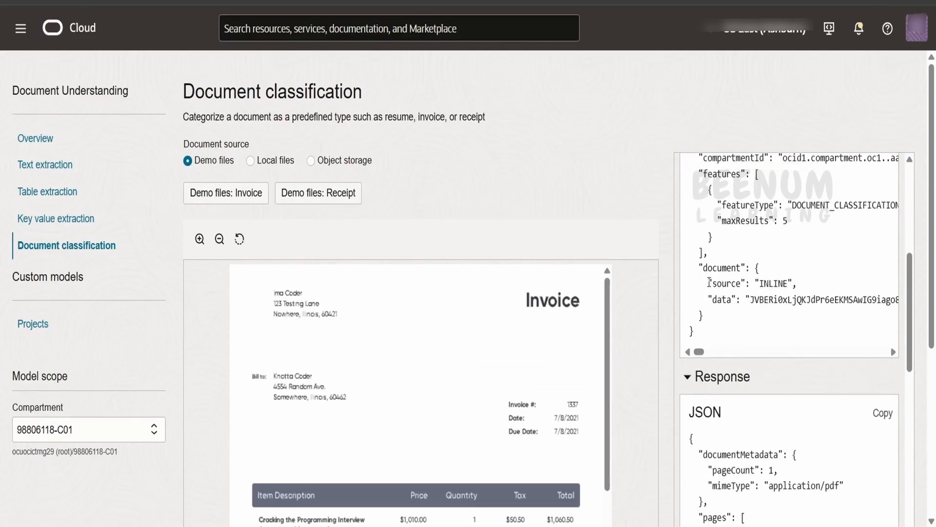
drag(709, 282, 813, 283)
drag(711, 299, 794, 300)
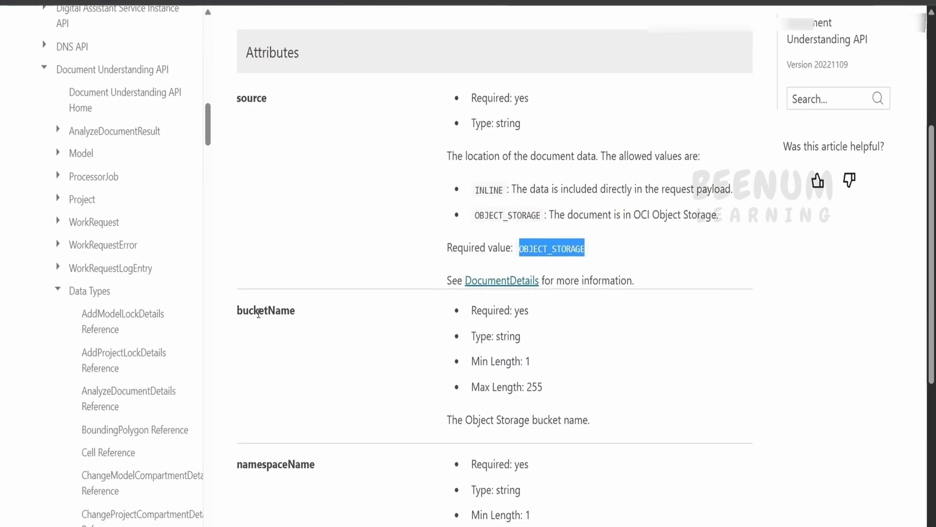
Step: Back in the ObjectStorageDocumentDetails reference, review the bucketName, namespaceName and objectName attributes
double_click(265, 313)
scroll(267, 327, down, 3)
double_click(274, 321)
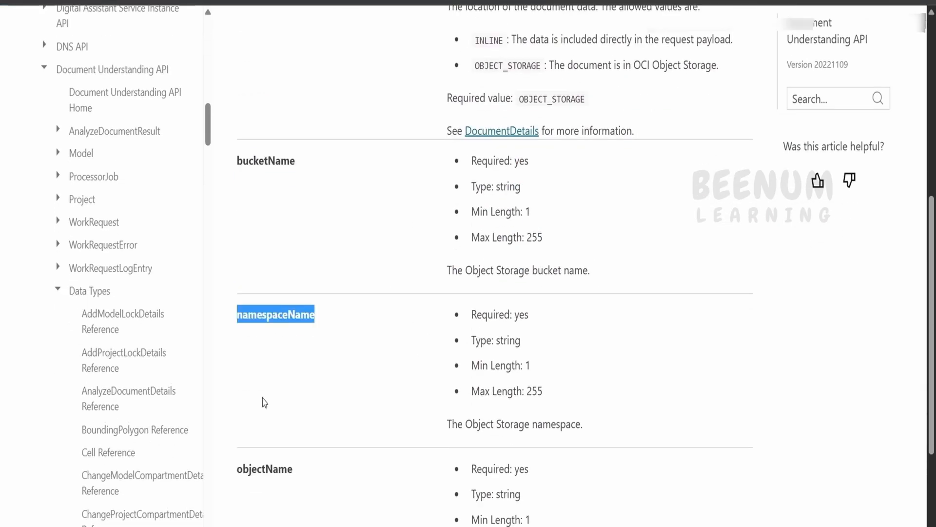
double_click(276, 466)
scroll(281, 463, down, 1)
scroll(291, 462, down, 2)
scroll(302, 174, up, 10)
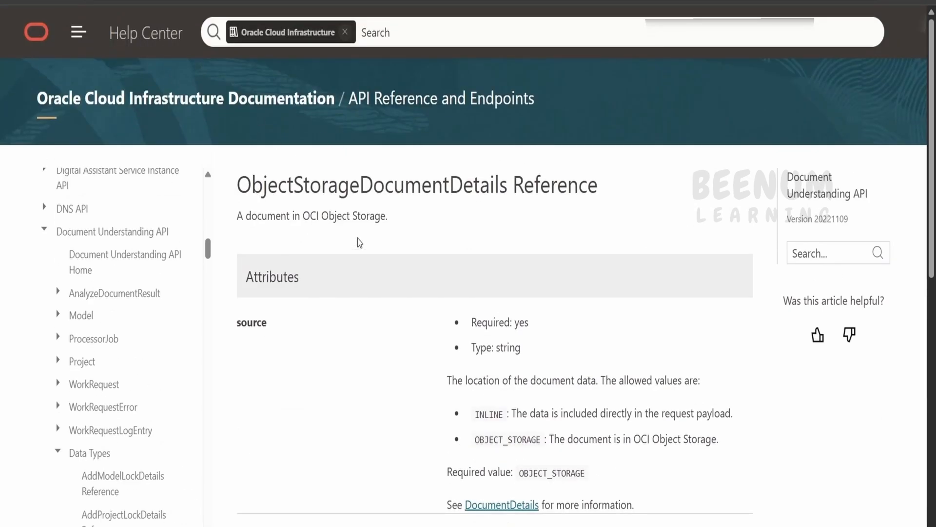
Step: Return to the AnalyzeDocumentDetails reference, open the OutputLocation type of outputLocation and review its attributes
scroll(354, 286, down, 2)
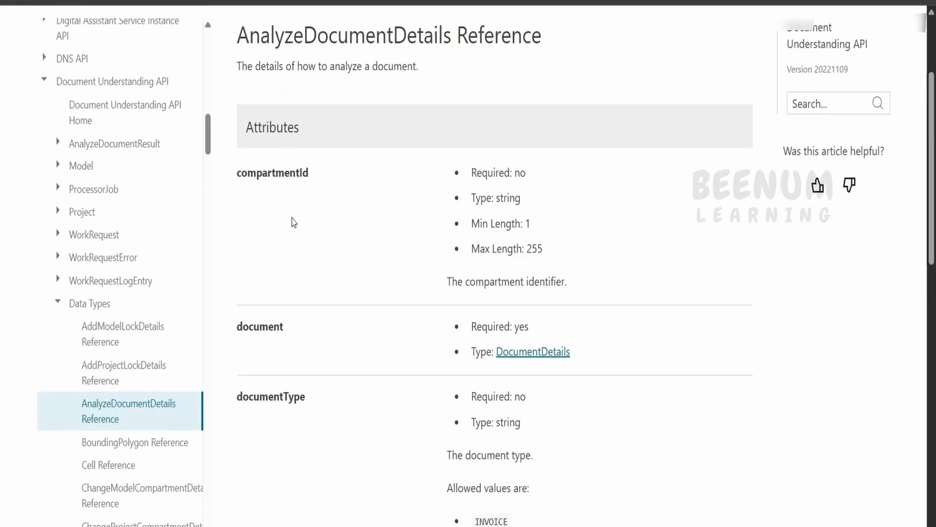
scroll(293, 225, down, 10)
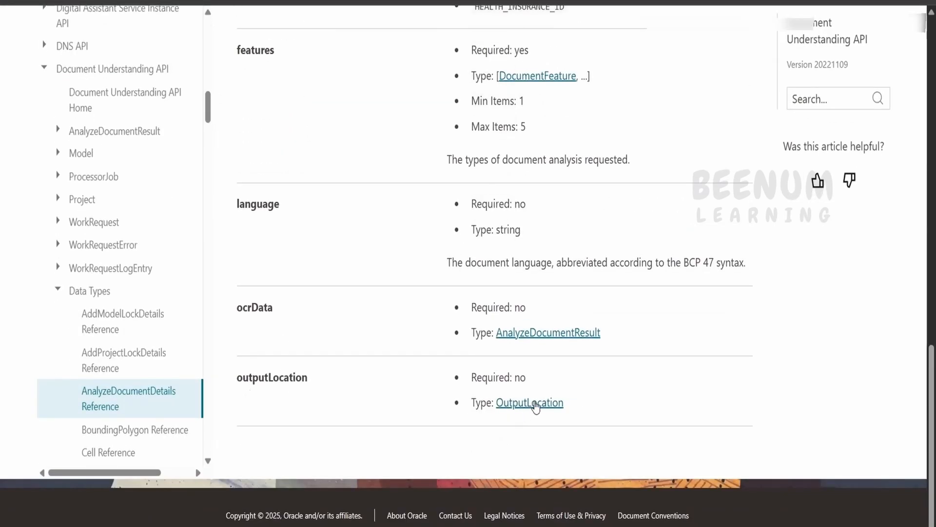
click(536, 403)
scroll(328, 299, down, 2)
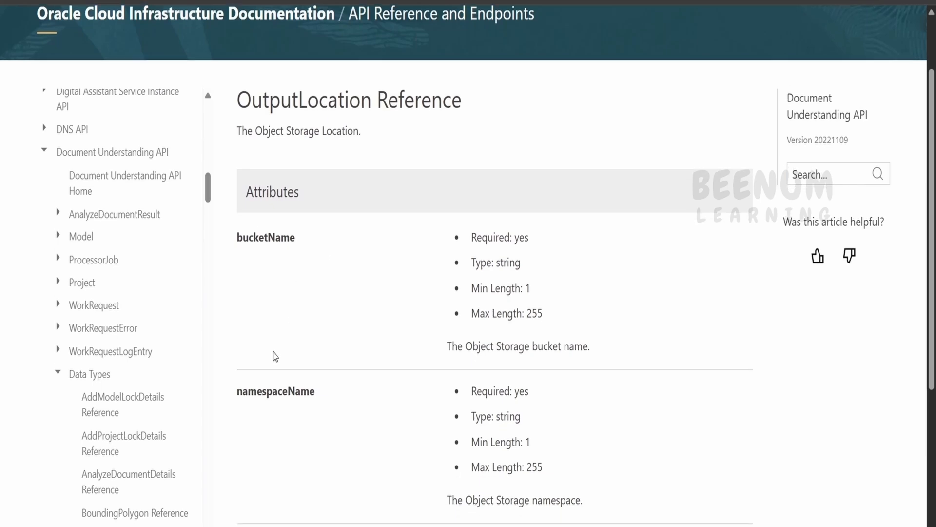
scroll(253, 332, down, 5)
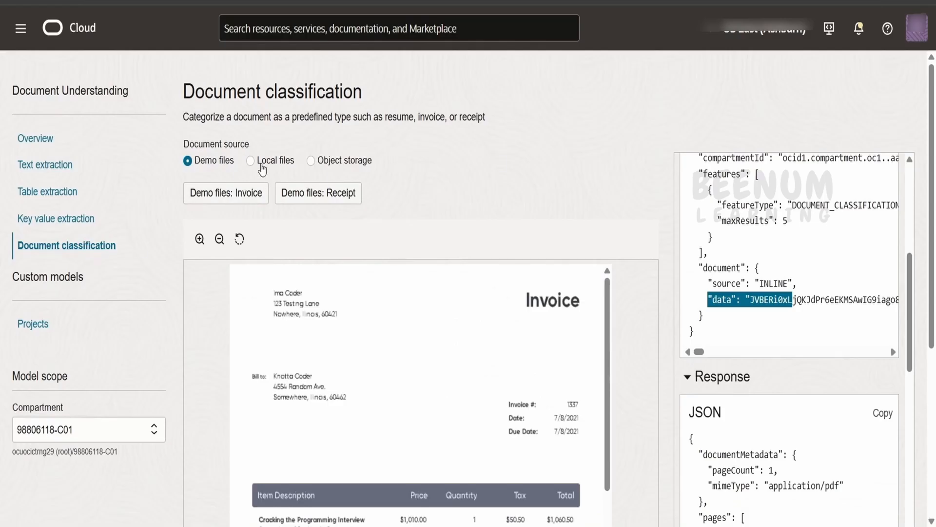
Step: In the OCI Console, choose Local files as the document source, review the Output location settings, cancel them and return to Oracle Integration
click(250, 161)
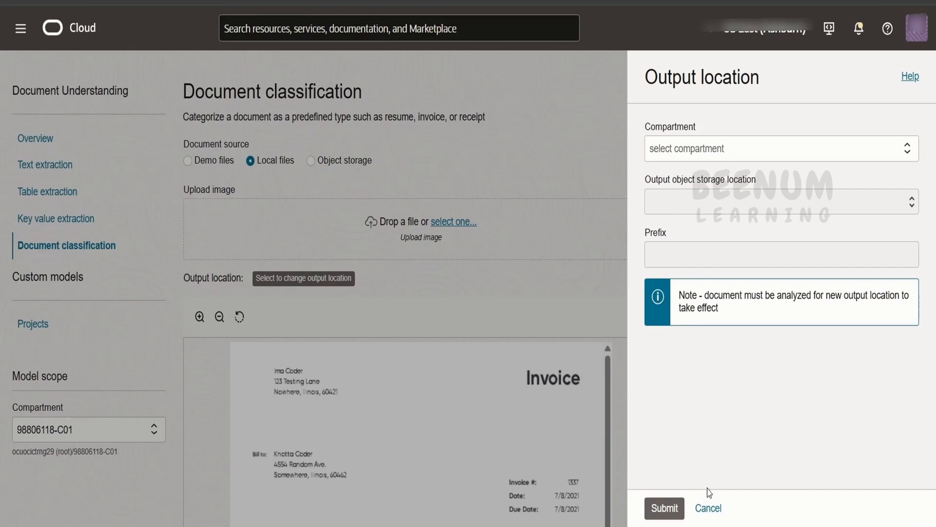
click(708, 508)
scroll(703, 392, up, 2)
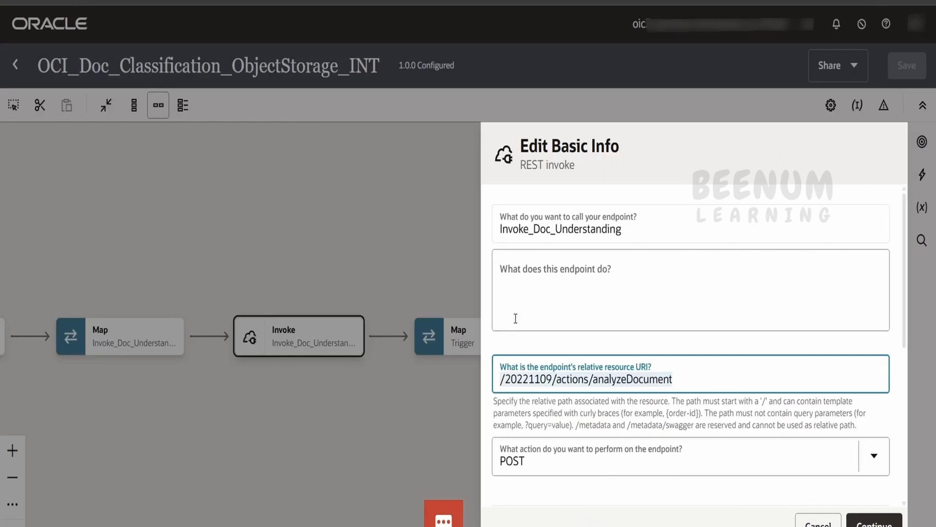
Step: Review the REST invoke's endpoint options, continue to its request configuration and open the inline sample JSON
scroll(742, 427, down, 3)
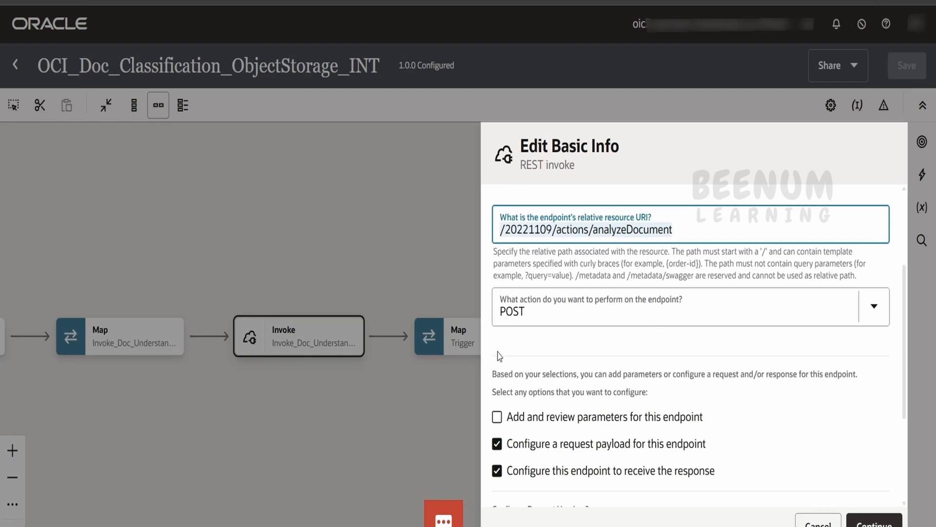
scroll(521, 446, down, 2)
click(875, 523)
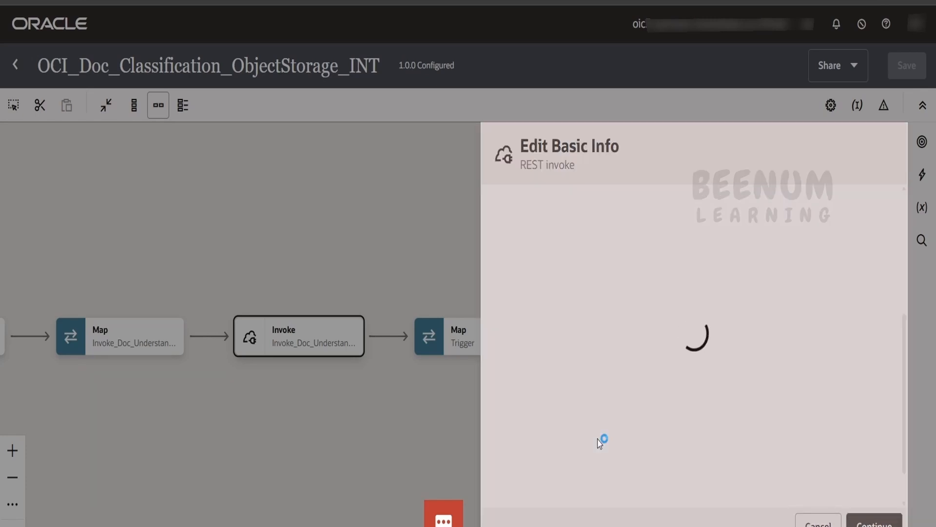
scroll(600, 442, down, 3)
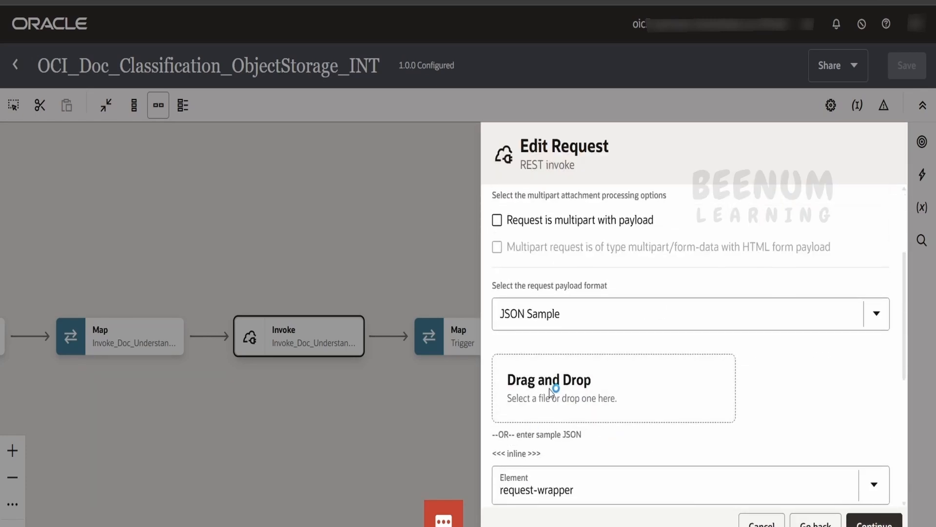
click(516, 453)
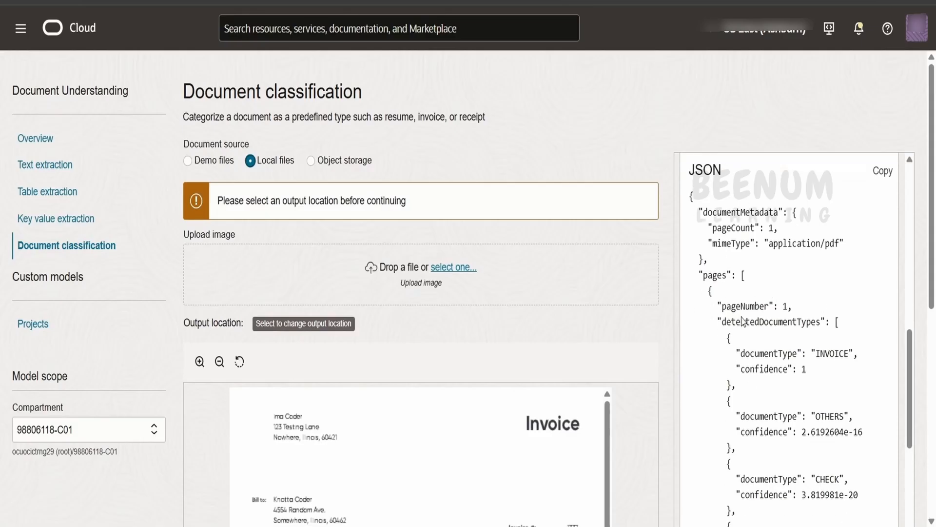
Step: Switch to the OCI Console and highlight the document object in the document classification request JSON
scroll(741, 328, up, 5)
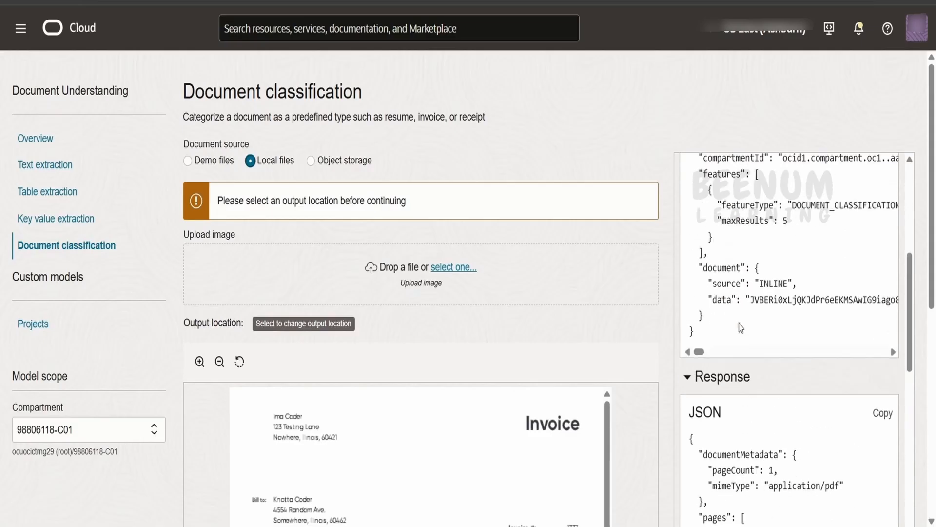
scroll(740, 328, up, 3)
drag(703, 424, 728, 470)
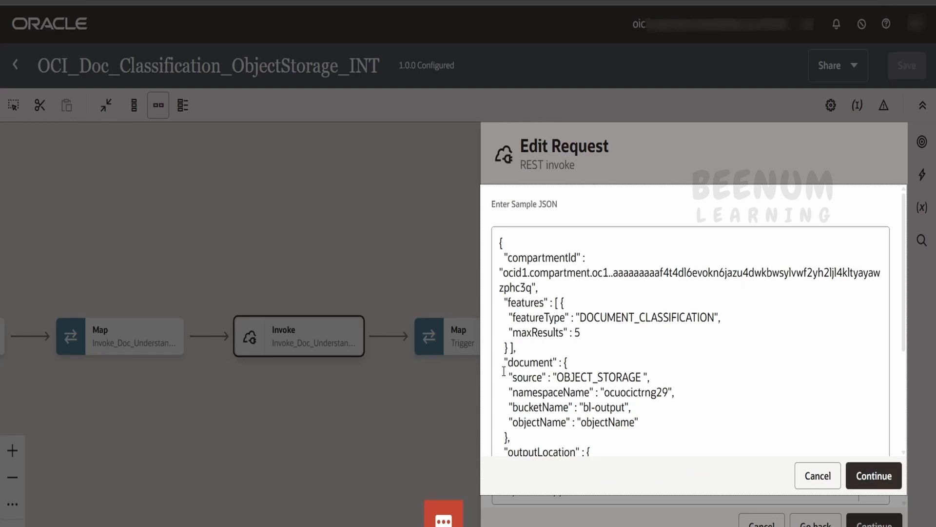
Step: Back in Oracle Integration's sample request JSON, highlight the document source, its Object Storage attributes and the outputLocation block, and close the sample without changes
drag(504, 371, 649, 376)
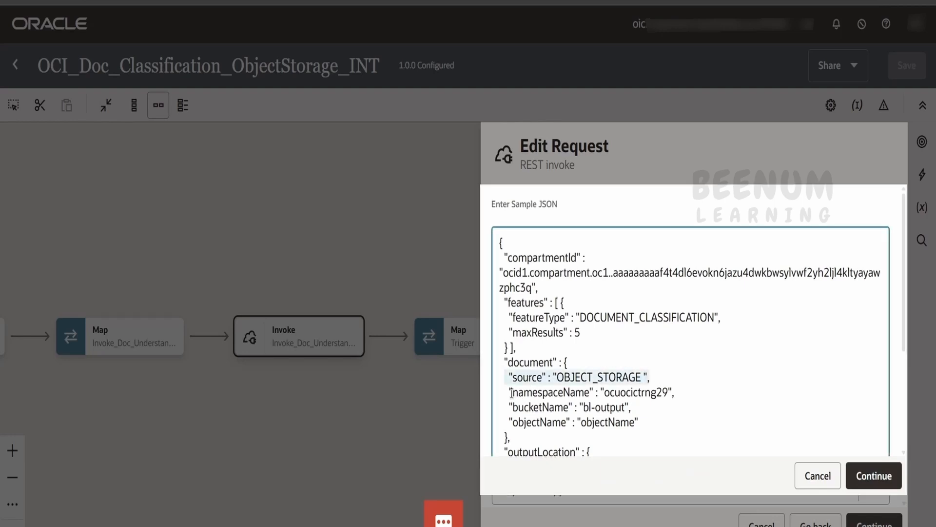
drag(512, 393, 638, 422)
scroll(639, 423, down, 3)
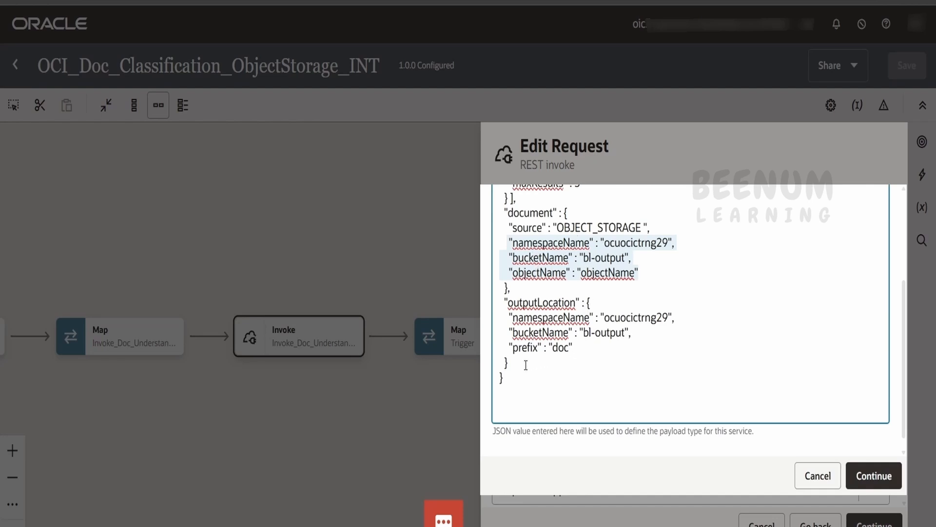
drag(526, 365, 488, 305)
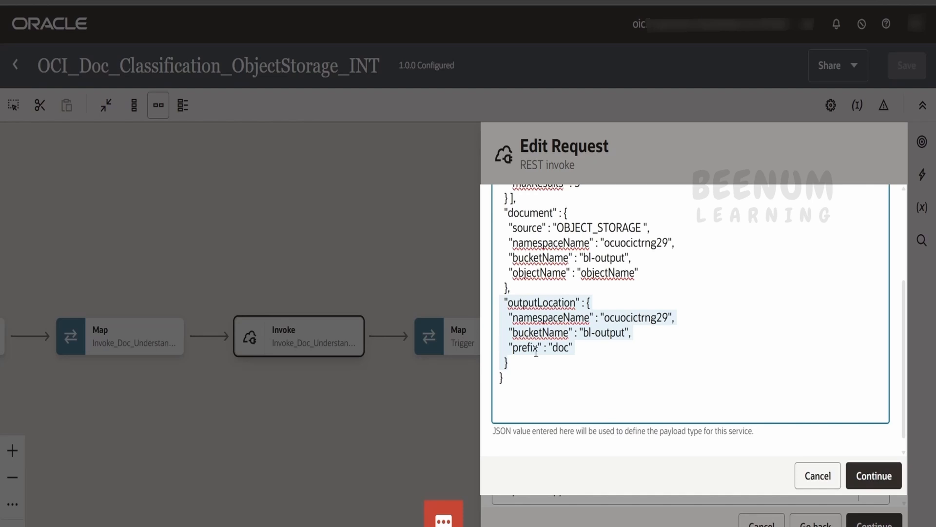
drag(530, 362, 497, 306)
click(531, 364)
drag(531, 364, 485, 309)
click(809, 471)
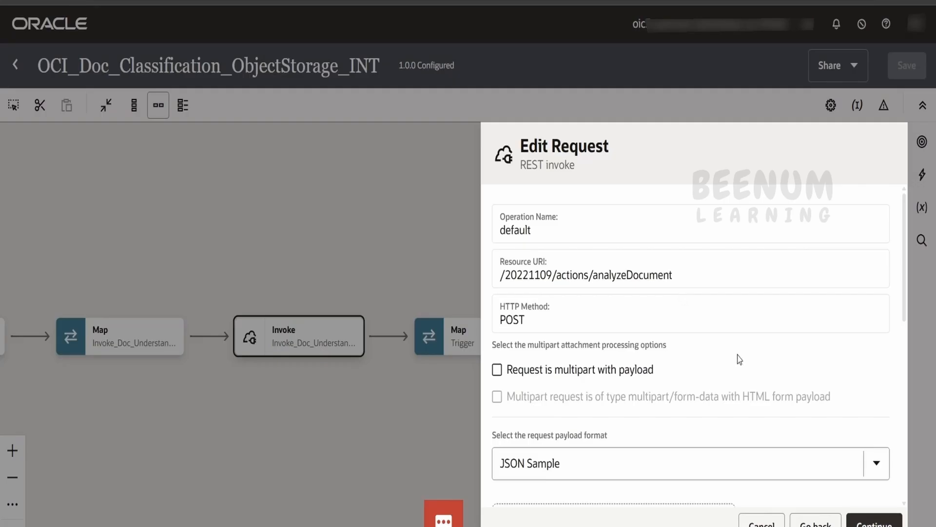
Step: Continue to the REST invoke's response configuration and look through its inline sample JSON
scroll(797, 394, down, 3)
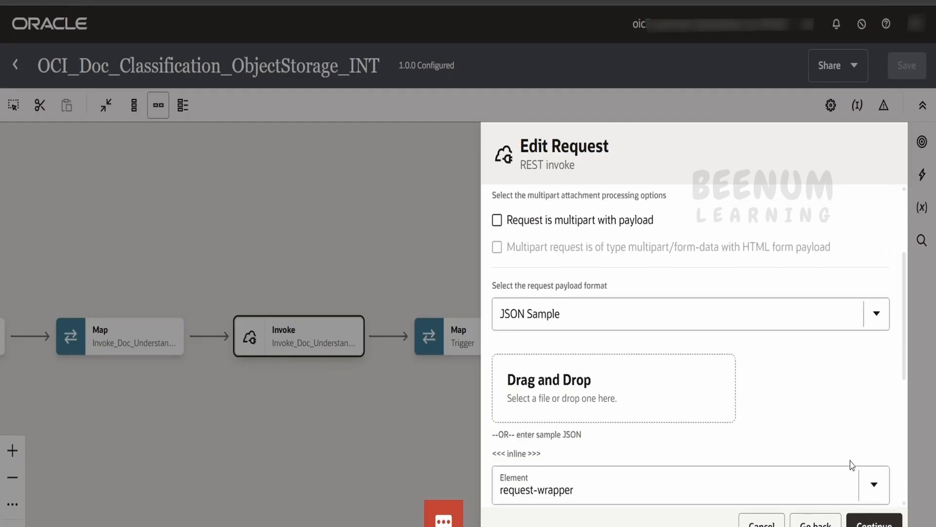
click(874, 522)
scroll(677, 415, down, 3)
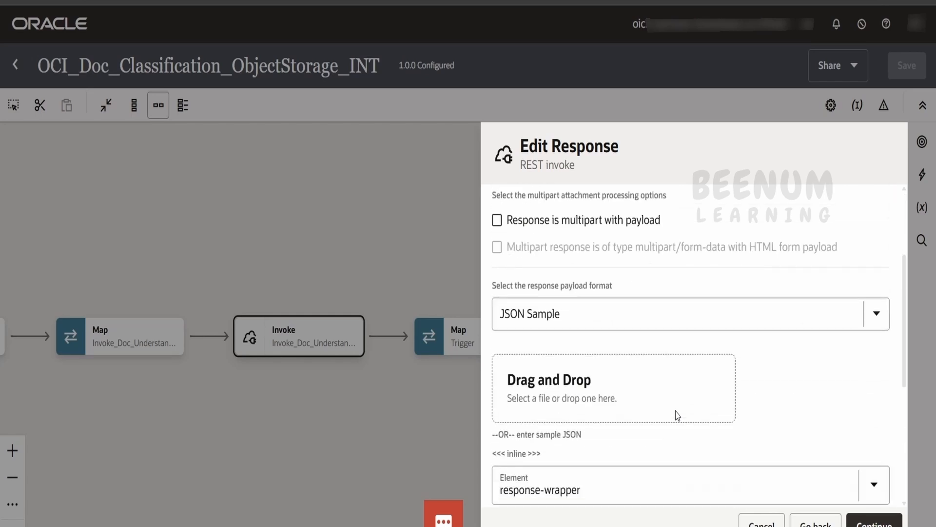
click(518, 452)
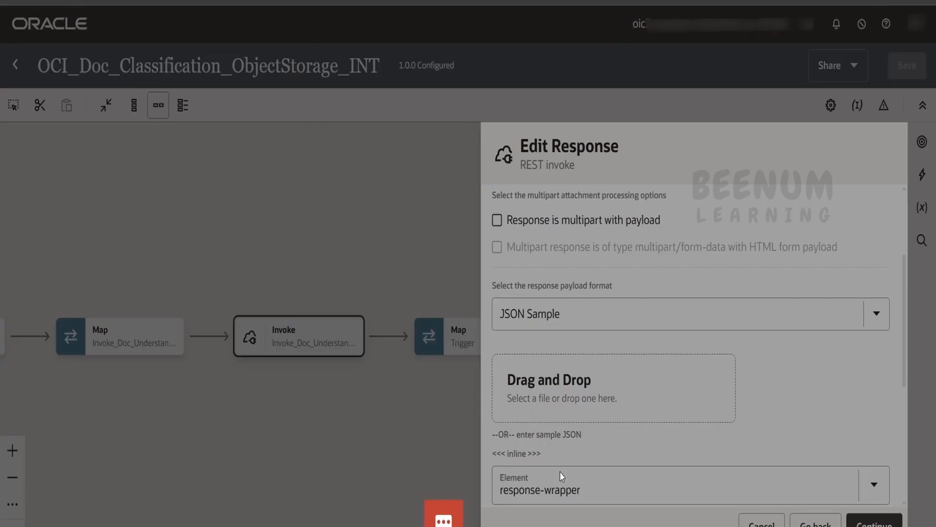
scroll(559, 423, down, 5)
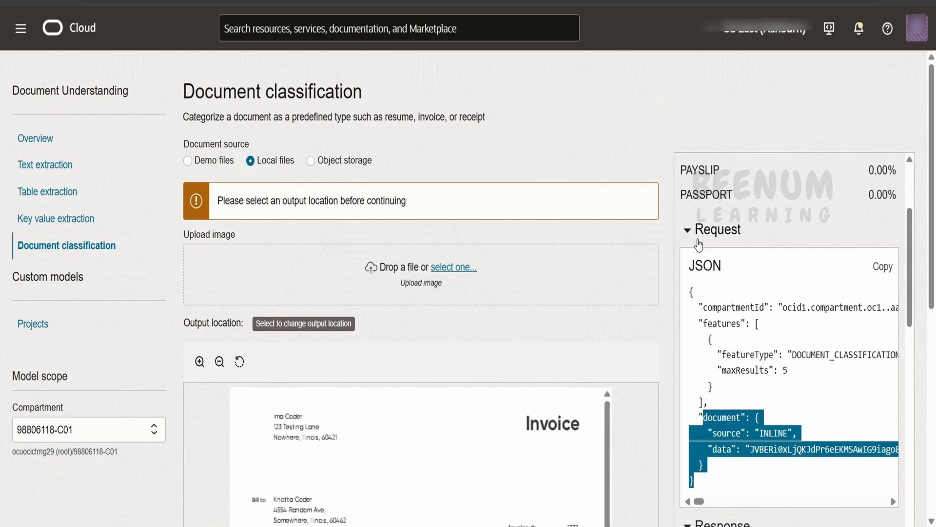
Step: In the OCI Console, collapse the Request section and review the classification response JSON
click(701, 230)
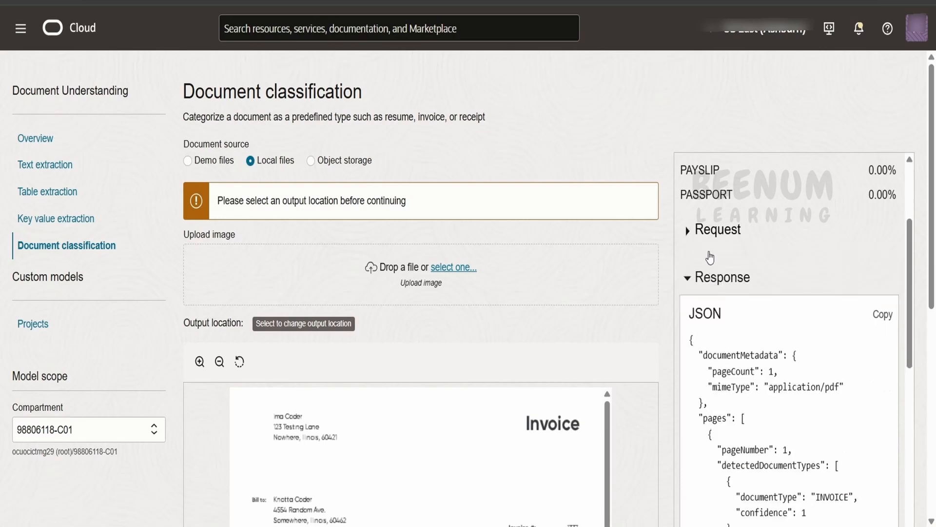
scroll(710, 258, down, 8)
scroll(722, 378, up, 5)
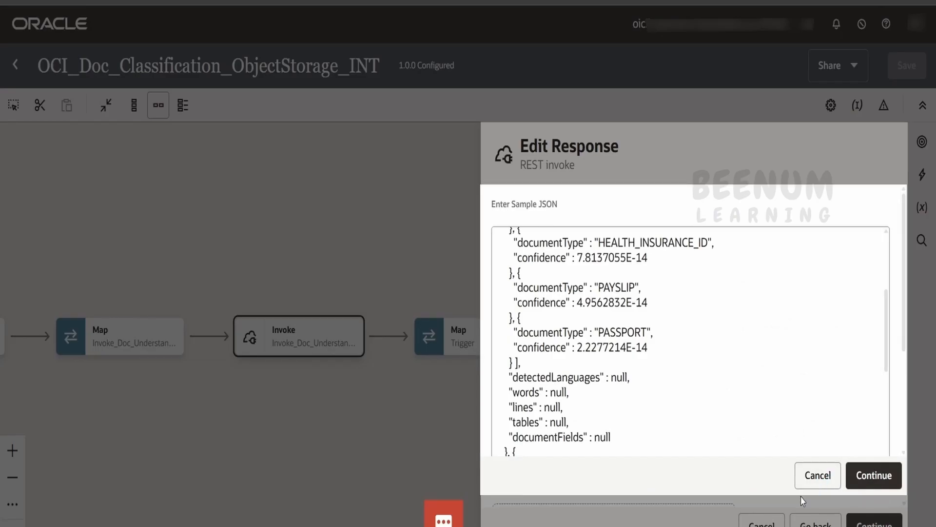
Step: Back in Oracle Integration, cancel the sample response JSON and discard the REST invoke edits to return to the integration canvas
click(815, 474)
click(319, 397)
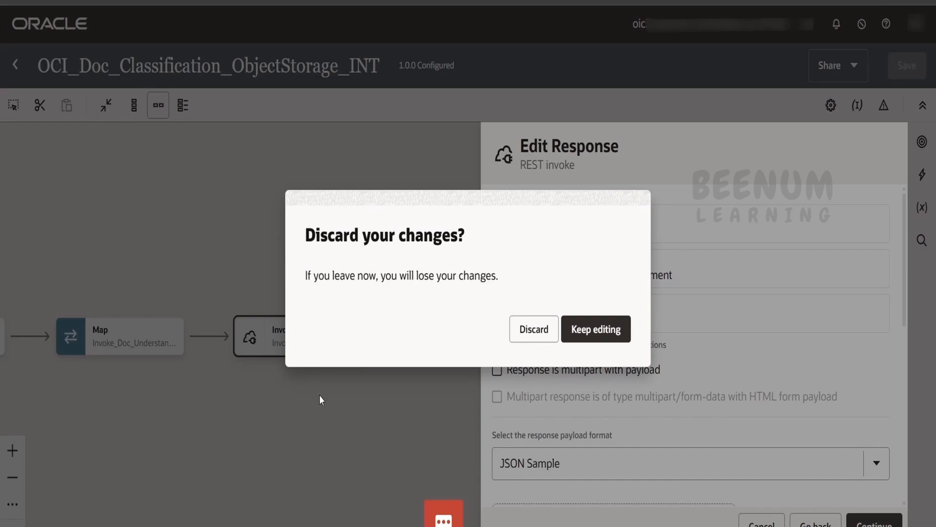
click(524, 328)
Step: Open the map that precedes the Invoke_Doc_Understanding invoke for editing
drag(199, 389, 367, 391)
click(350, 352)
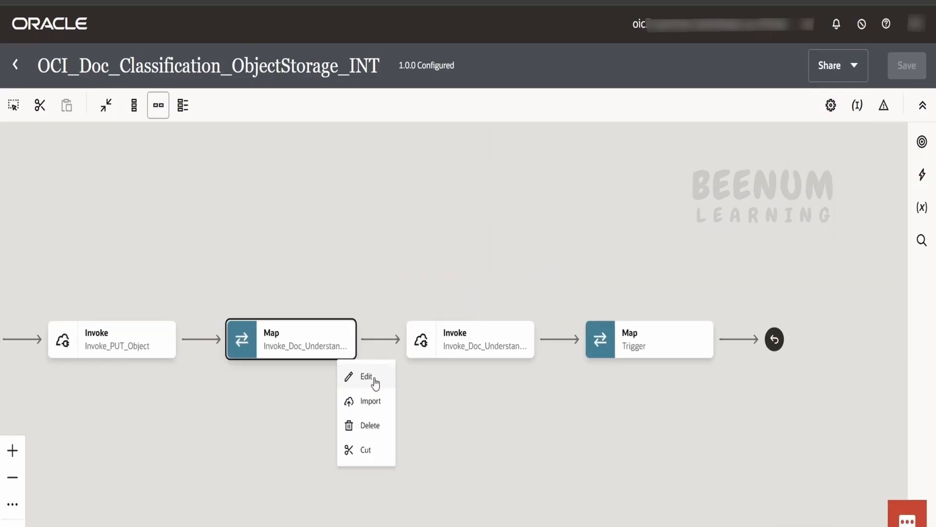
click(373, 380)
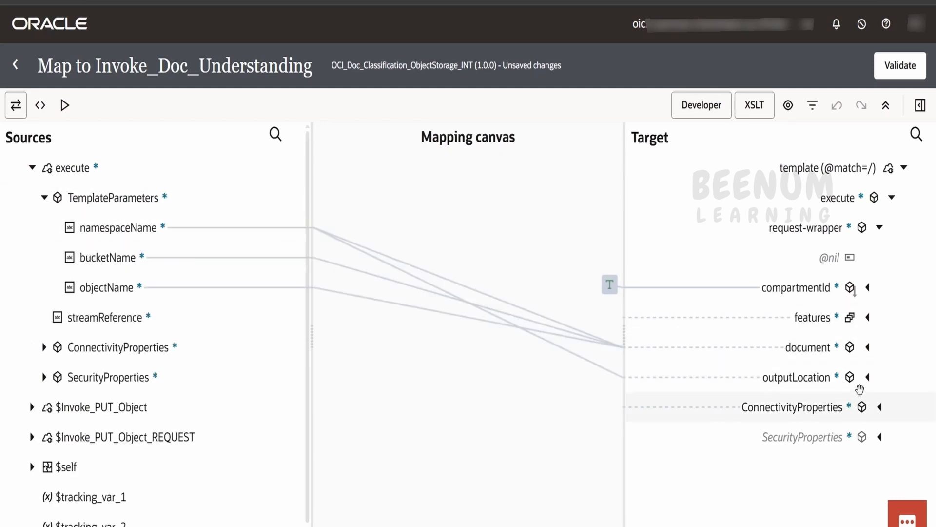
Step: Expand the target's ConnectivityProperties and RestAPI nodes, open the BaseURI expression in editable developer view and highlight its endpoint URL
click(880, 406)
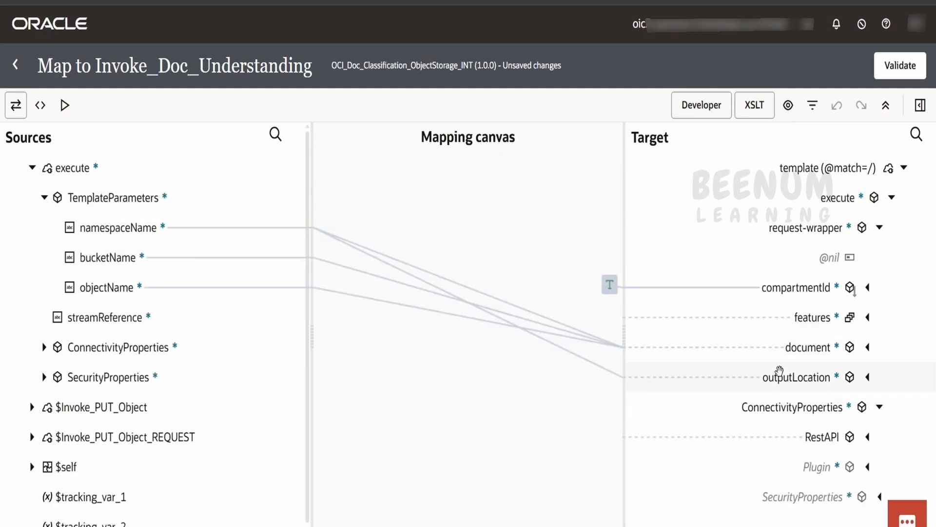
click(868, 437)
click(774, 415)
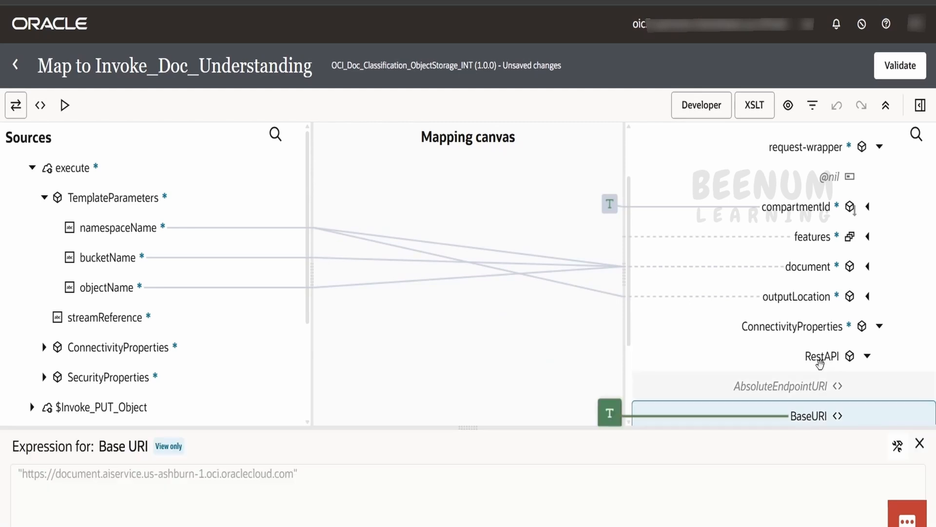
drag(295, 479, 1, 475)
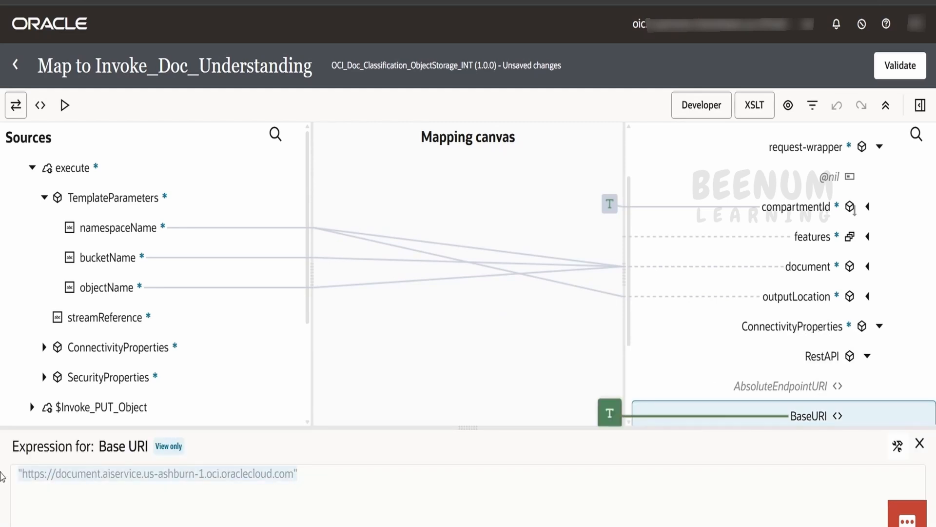
click(898, 446)
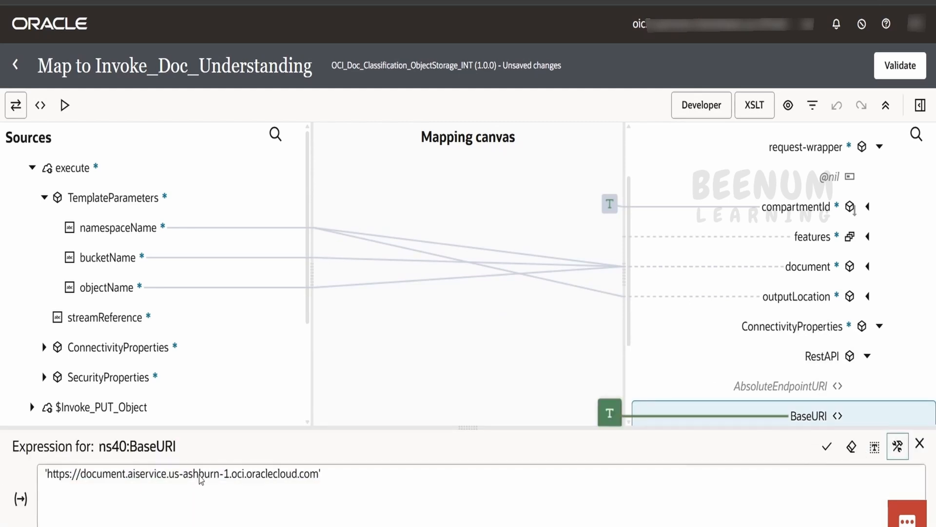
drag(362, 482, 1, 441)
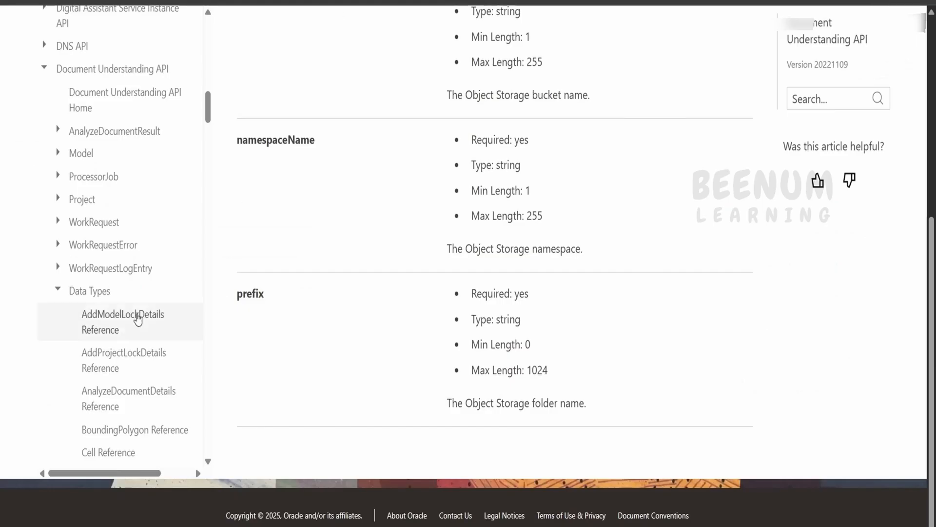
Step: In the OCI documentation, open the Document Understanding API home page and highlight the us-ashburn-1 endpoint in the API endpoints list
scroll(112, 293, up, 3)
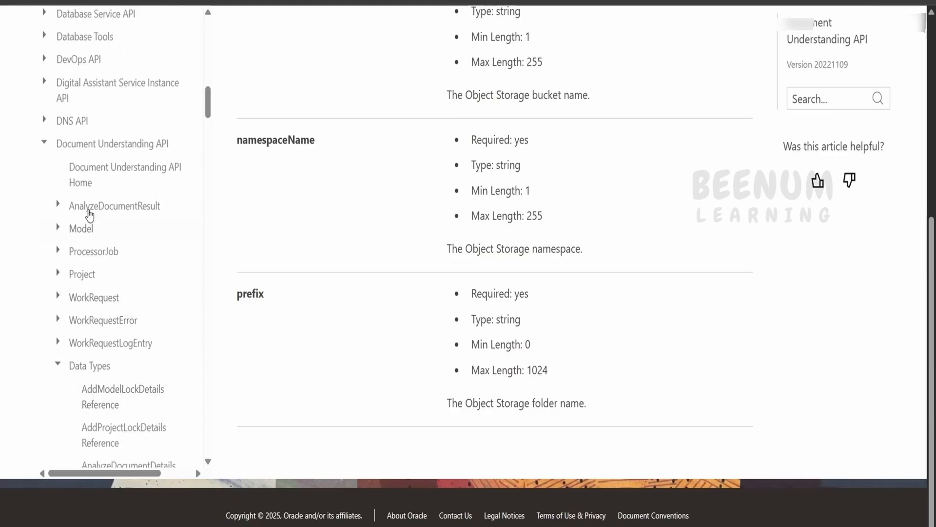
click(102, 174)
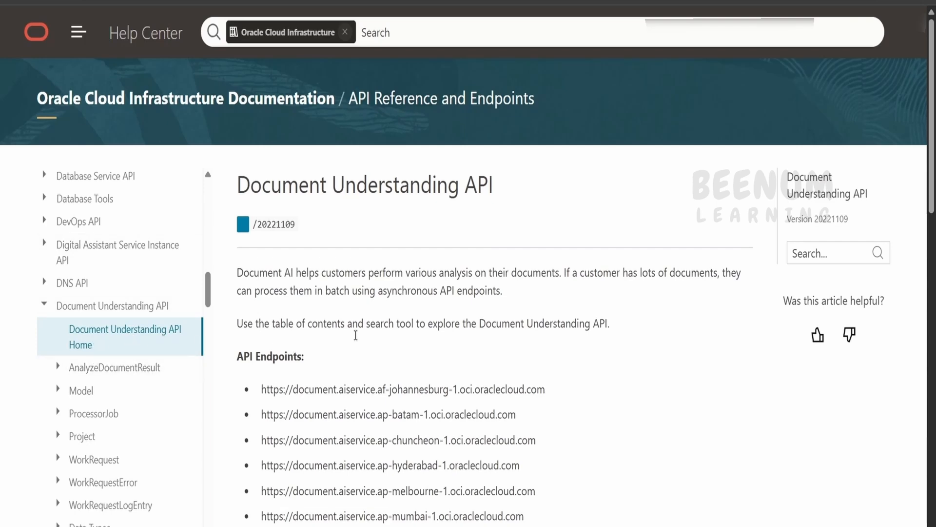
scroll(911, 435, down, 15)
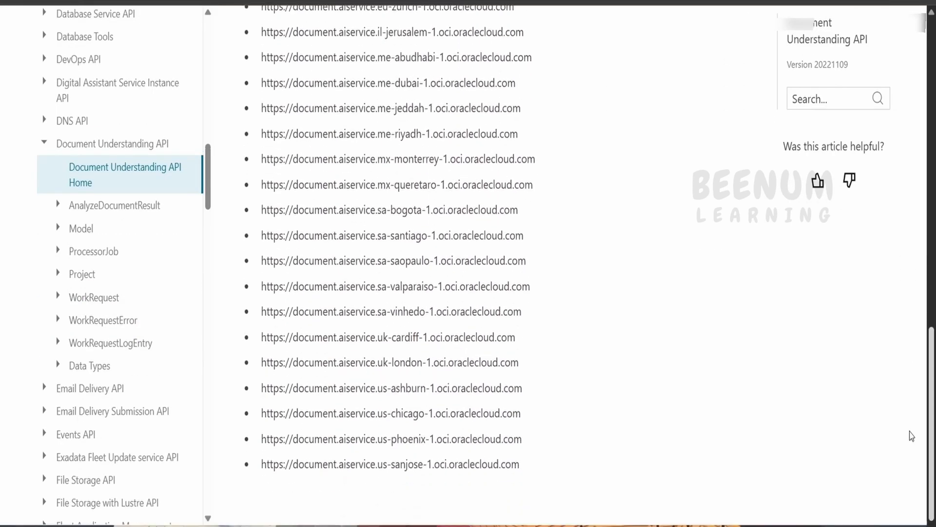
drag(911, 433, 864, 435)
drag(536, 380, 259, 385)
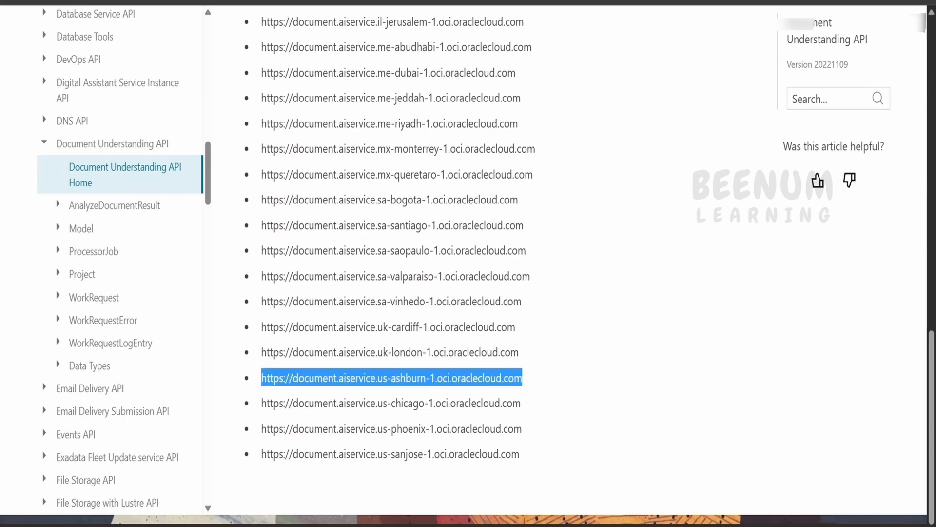
Step: Return to the Map to Invoke_Doc_Understanding mapper and close the open expression
key(ctrl+Tab)
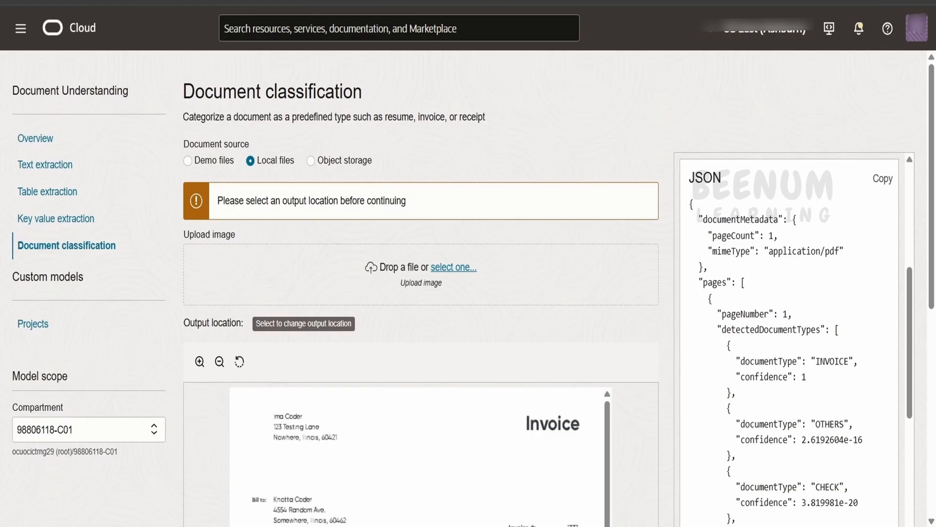
key(ctrl+shift+Tab)
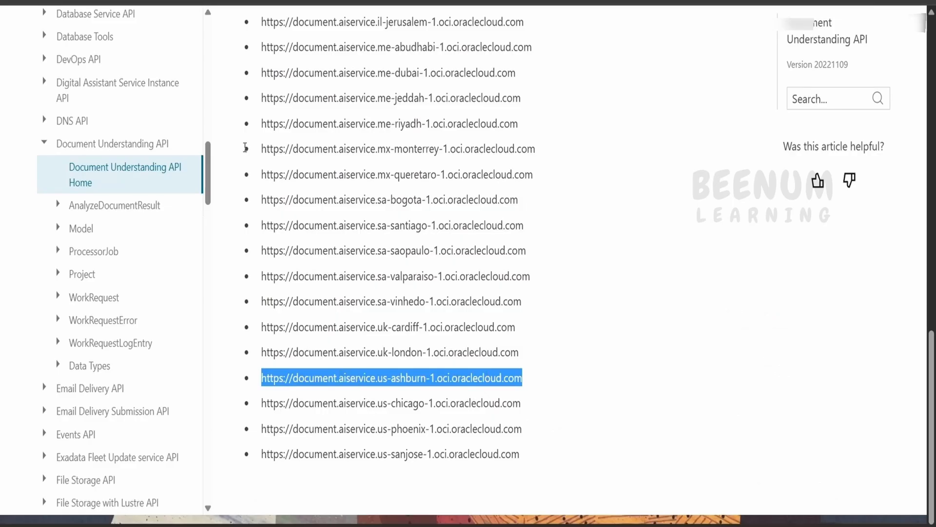
key(ctrl+shift+Tab)
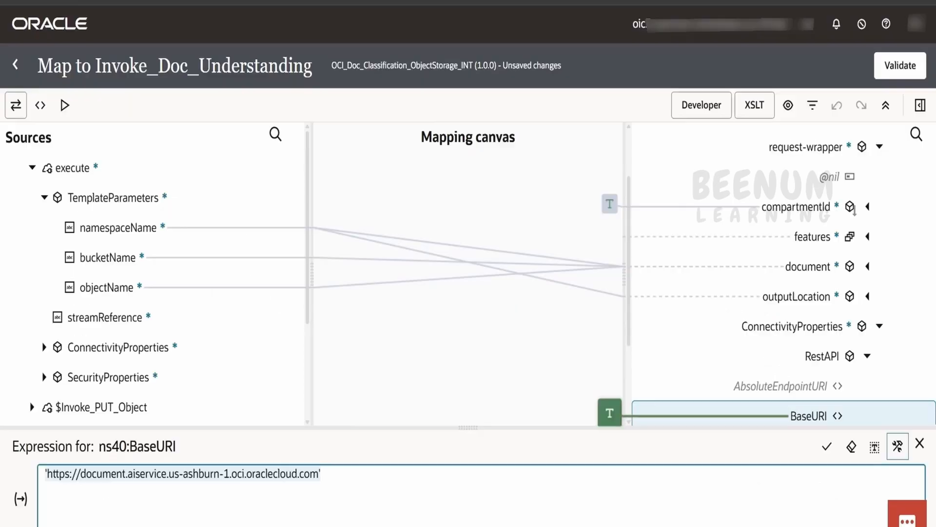
click(818, 212)
click(920, 444)
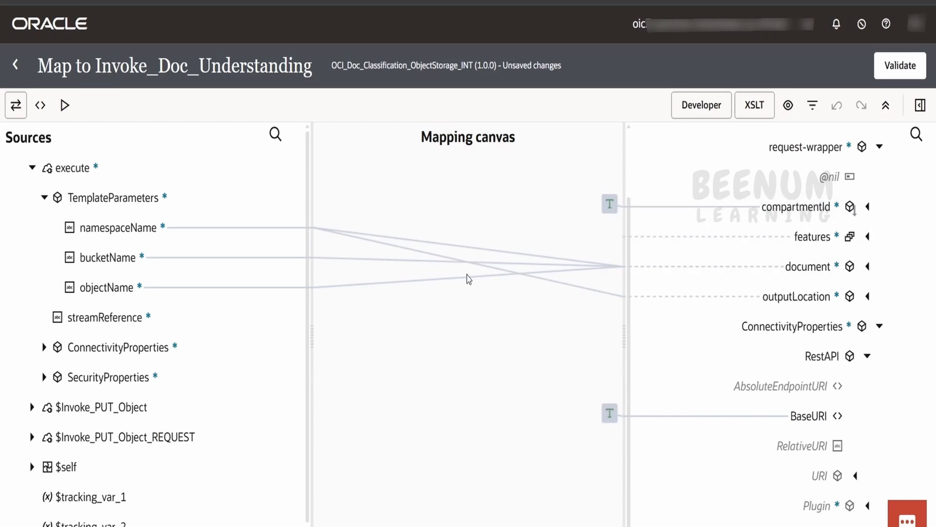
Step: Inspect the compartmentId expression, expand the features node and highlight the value mapped to featureType
click(782, 210)
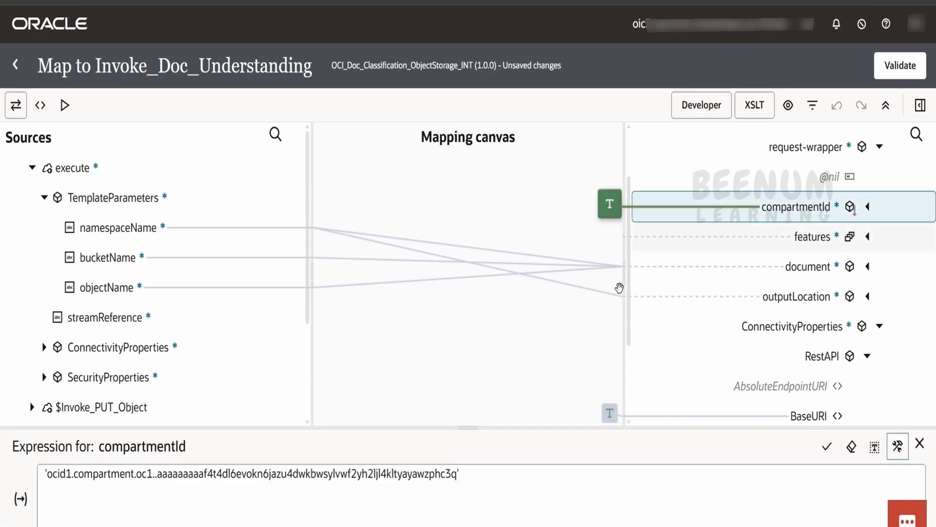
click(867, 236)
click(802, 295)
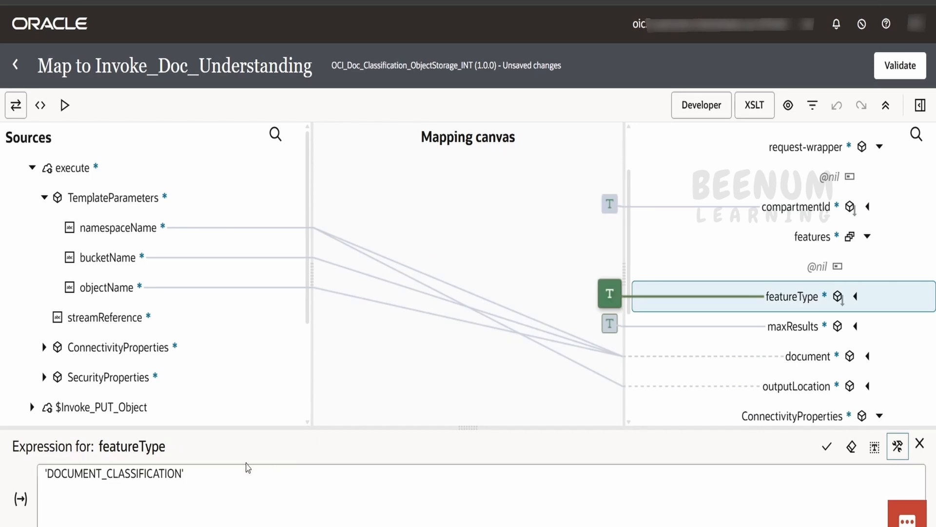
double_click(111, 474)
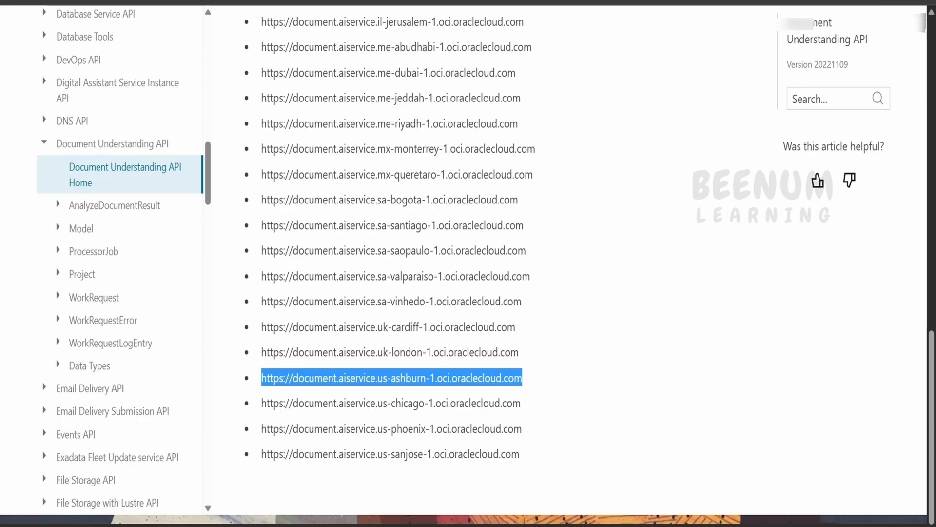
Step: In the API documentation, open the AnalyzeDocument operation and its AnalyzeDocumentDetails request body reference
click(59, 205)
click(121, 271)
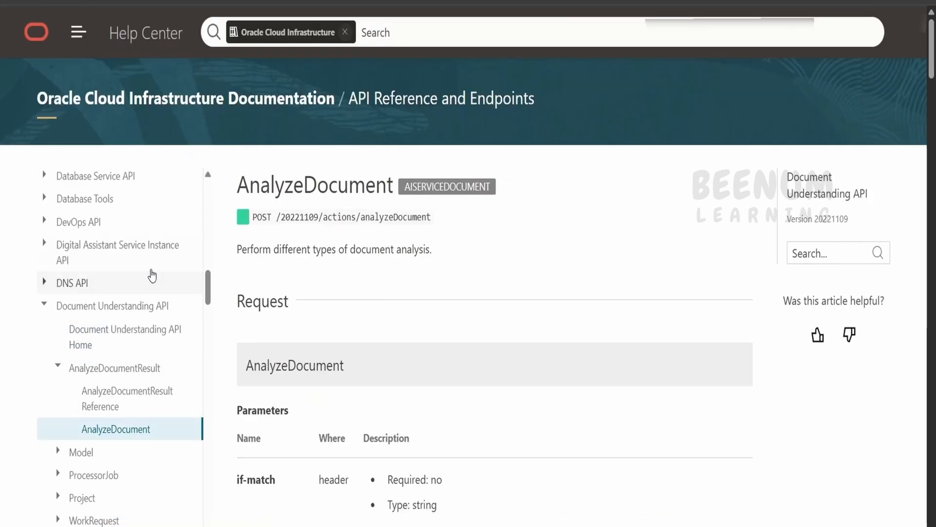
scroll(152, 276, down, 10)
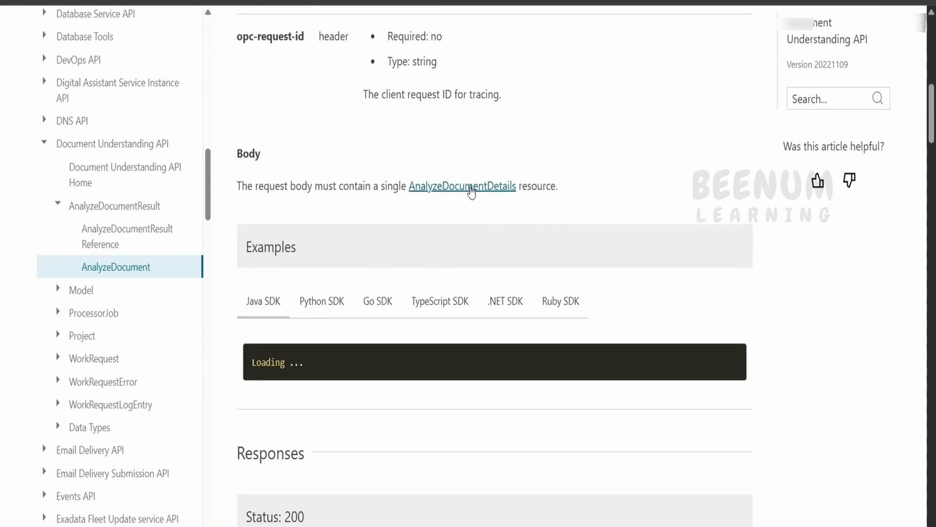
click(471, 192)
scroll(483, 304, down, 5)
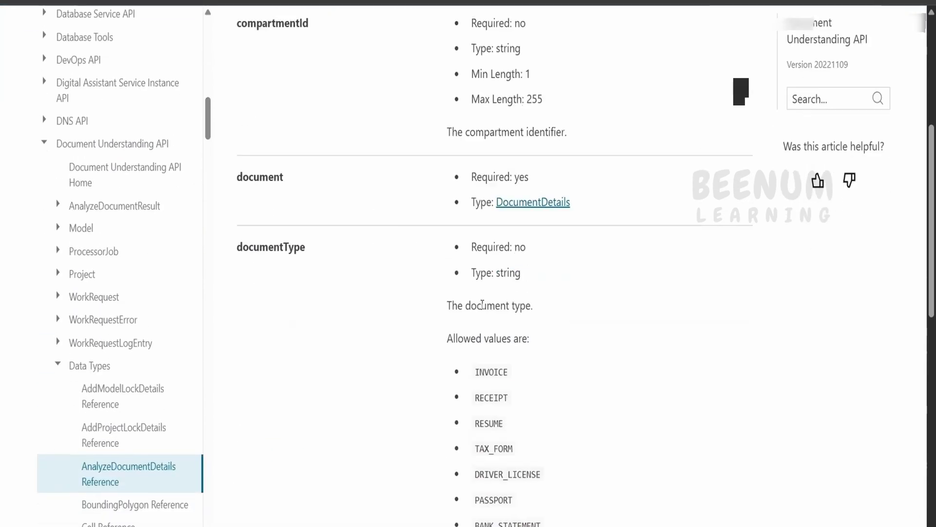
Step: Open the DocumentFeature reference and highlight DOCUMENT_CLASSIFICATION and TABLE_EXTRACTION among the allowed featureType values
scroll(482, 304, down, 8)
click(536, 251)
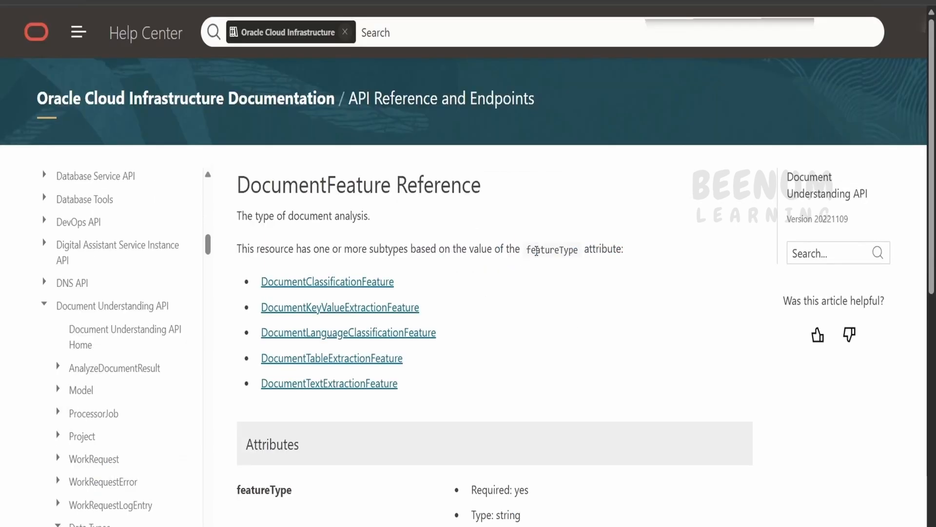
scroll(537, 250, down, 8)
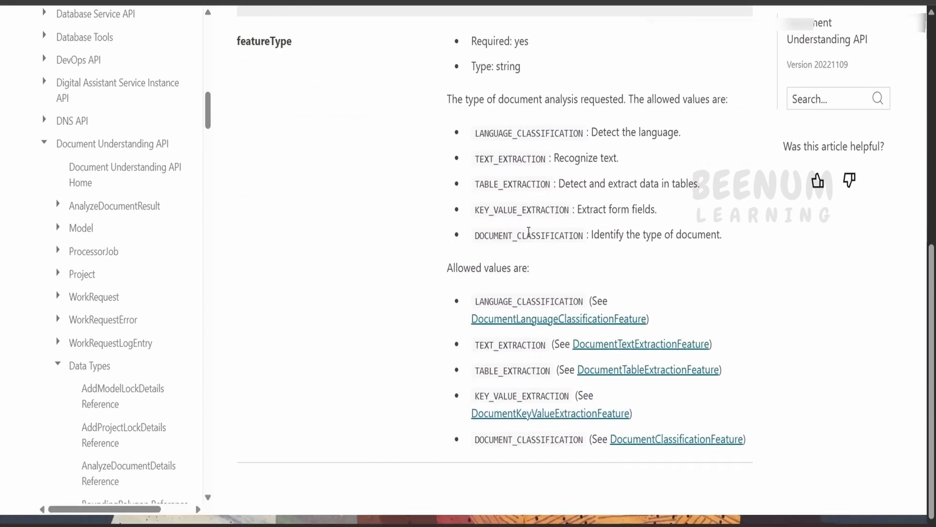
double_click(529, 233)
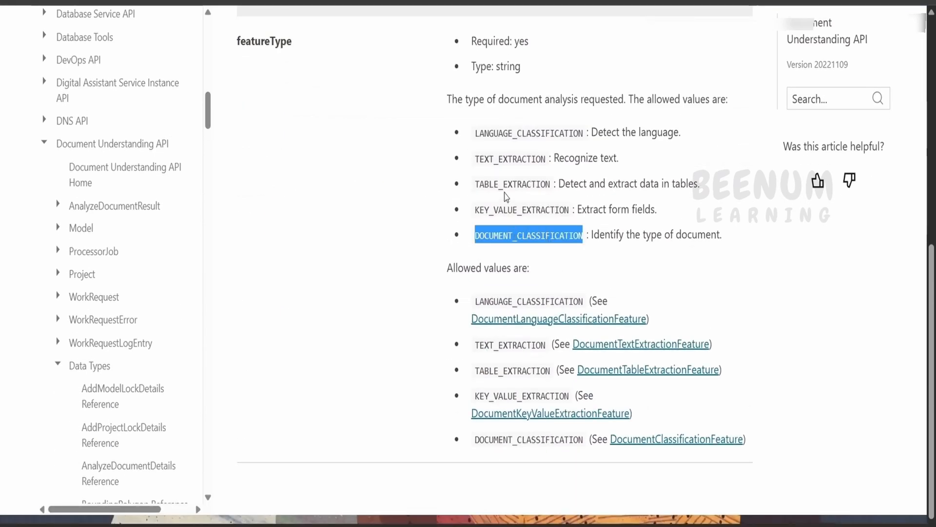
double_click(522, 185)
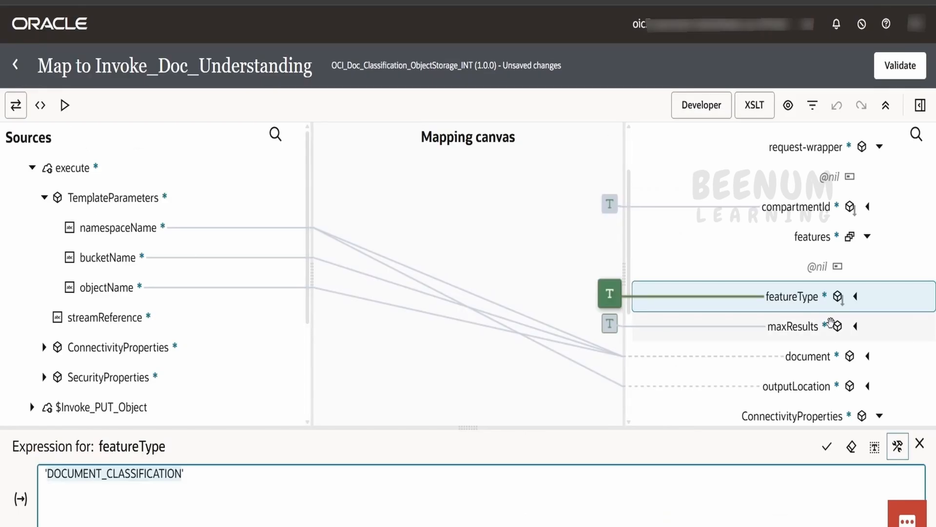
Step: Inspect the maxResults expression in the Map to Invoke_Doc_Understanding mapper and highlight maxResults in the OCI console's document classification request JSON
click(813, 326)
click(126, 487)
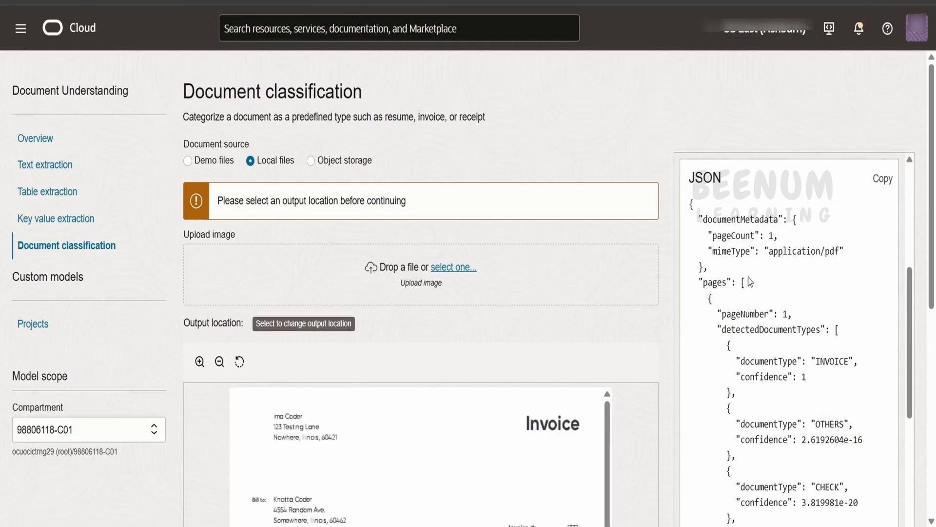
scroll(750, 282, up, 5)
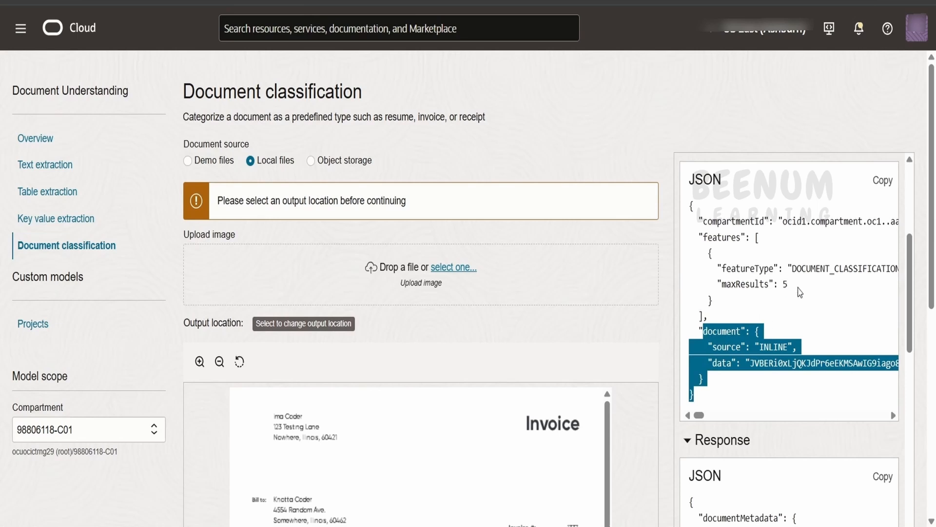
drag(798, 288, 606, 285)
scroll(698, 305, down, 3)
click(742, 298)
scroll(755, 330, down, 1)
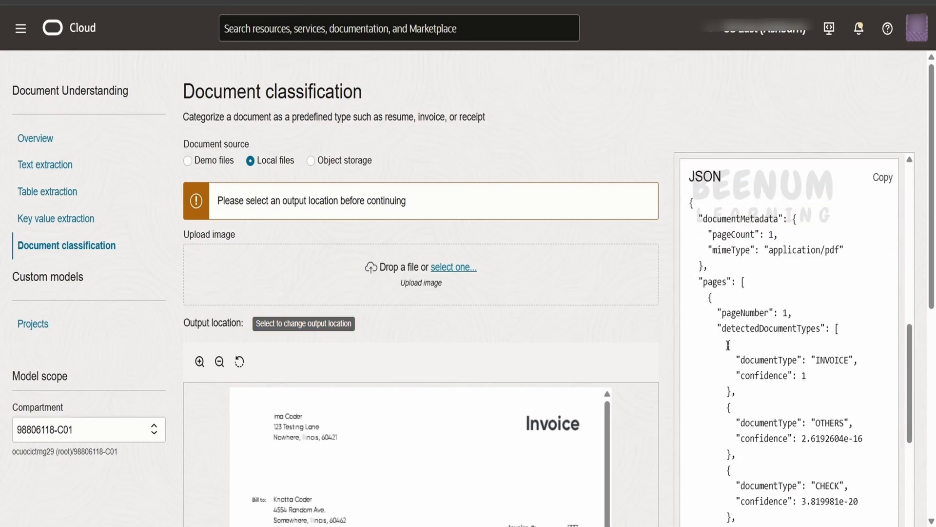
Step: In the response JSON, highlight the page-level detectedDocumentTypes entries and the single entry in the document-level detectedDocumentTypes array
drag(728, 345, 763, 497)
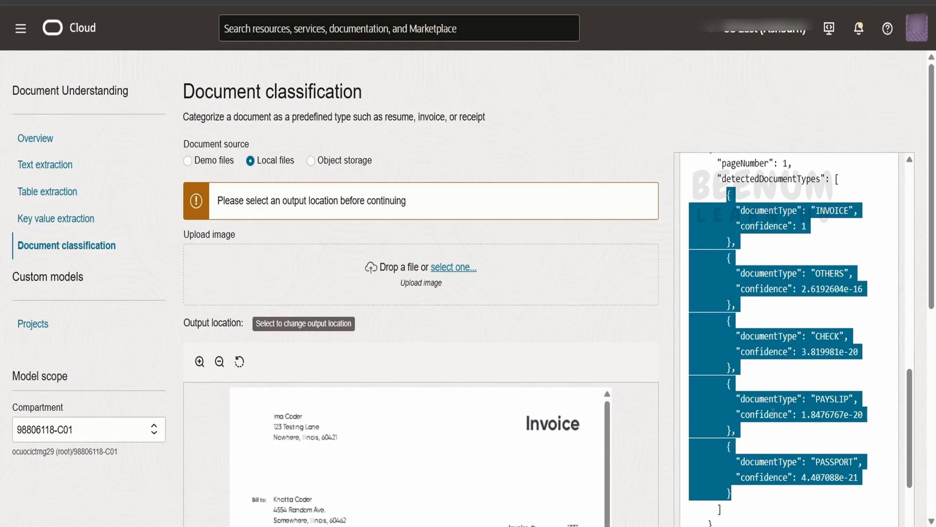
scroll(773, 412, down, 5)
scroll(788, 393, down, 2)
drag(722, 380, 692, 351)
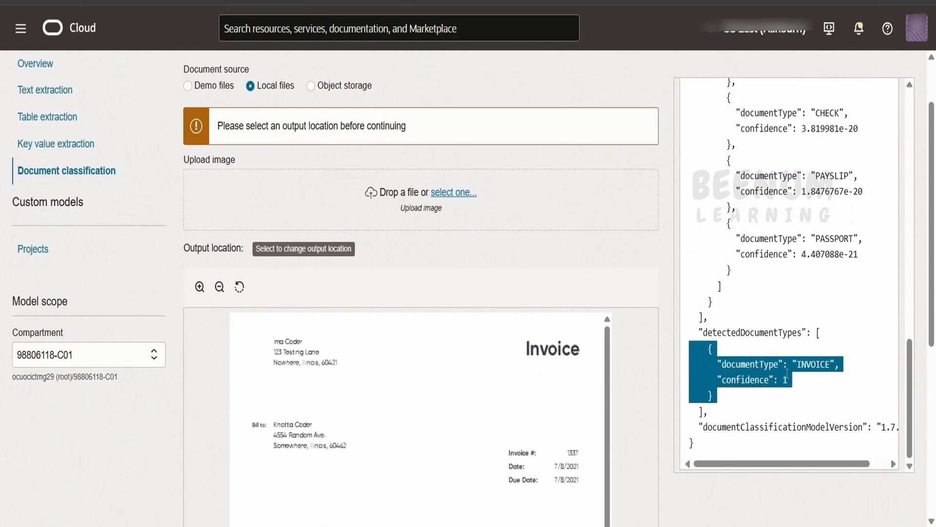
scroll(803, 322, up, 5)
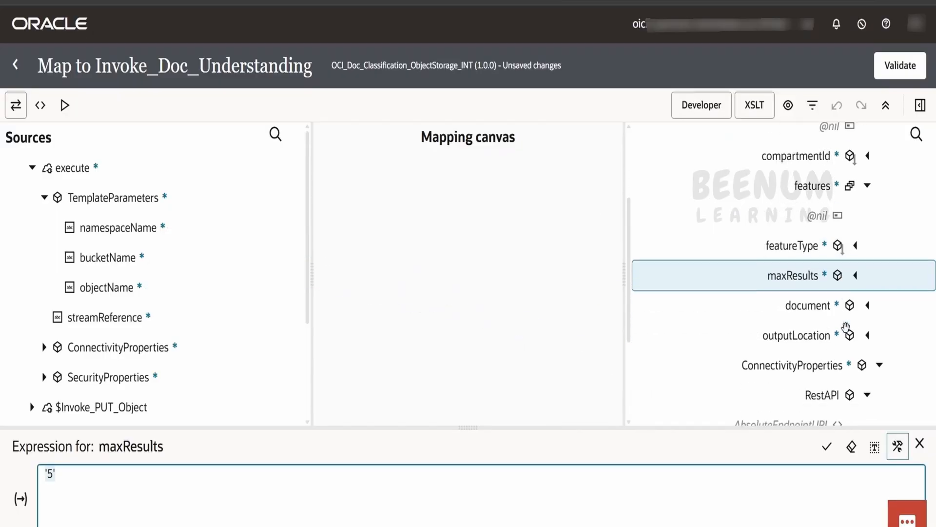
Step: Back in the mapper, expand the target's document node and inspect the source, namespaceName, bucketName and objectName mappings
click(859, 280)
scroll(816, 292, down, 2)
click(814, 275)
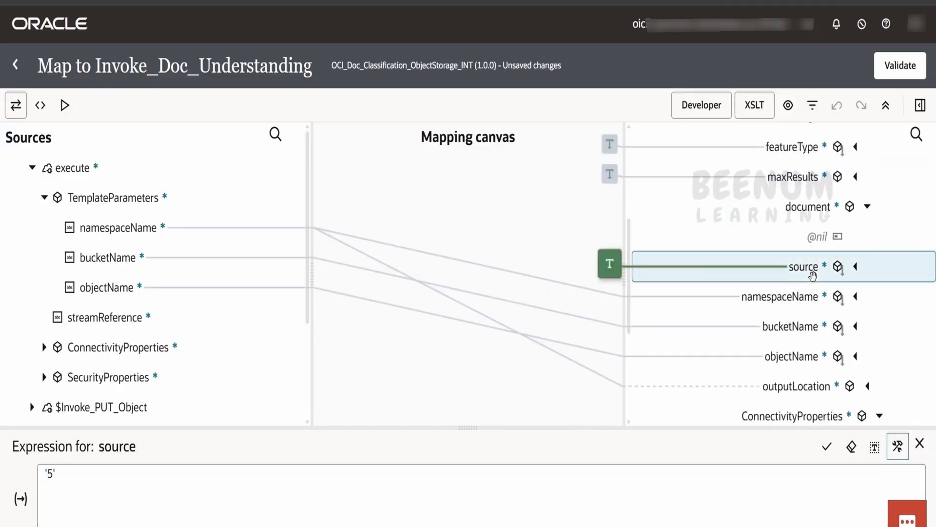
click(804, 296)
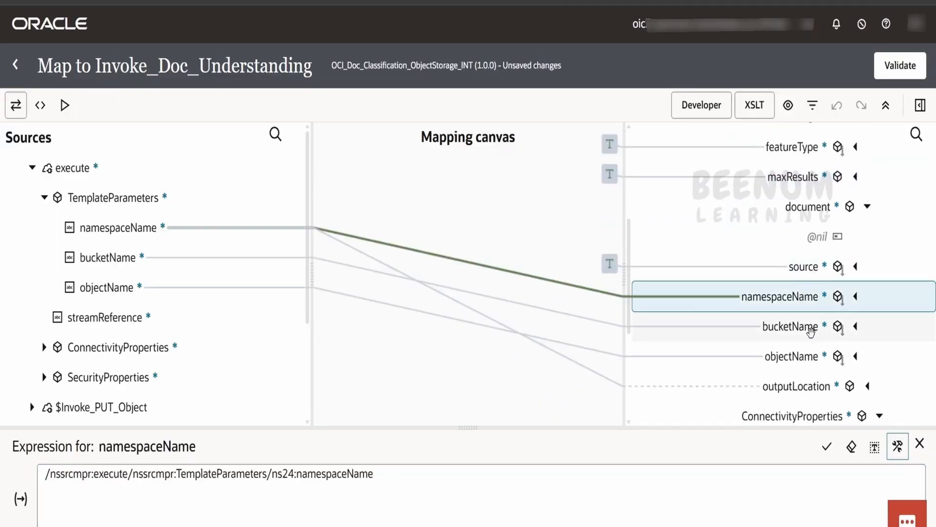
click(809, 327)
click(808, 358)
scroll(829, 313, down, 2)
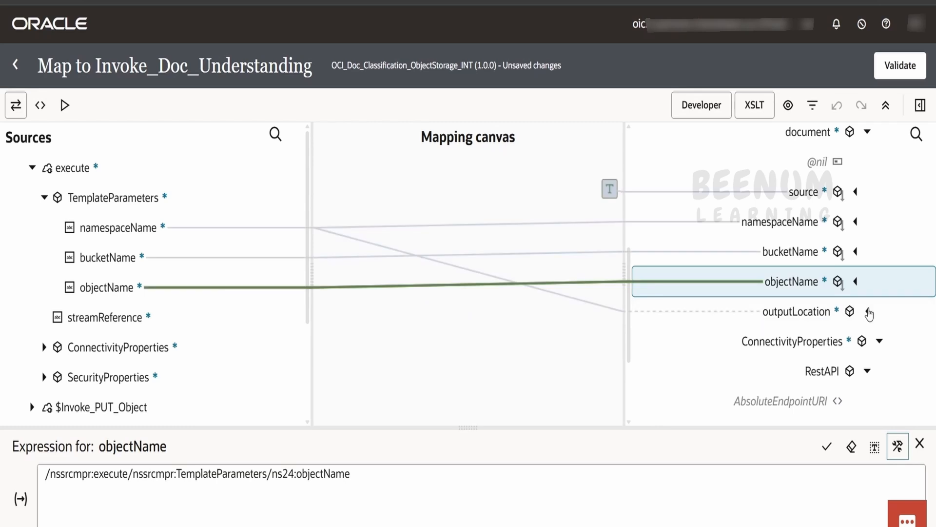
Step: Expand outputLocation, inspect its namespaceName, bucketName and prefix mappings, and return to the integration canvas
click(868, 311)
scroll(829, 273, down, 3)
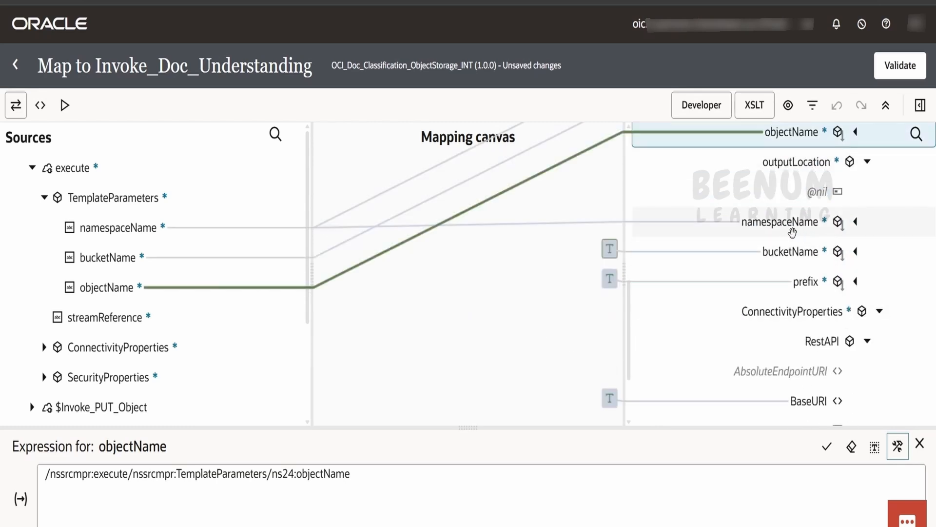
click(792, 222)
click(802, 252)
click(814, 284)
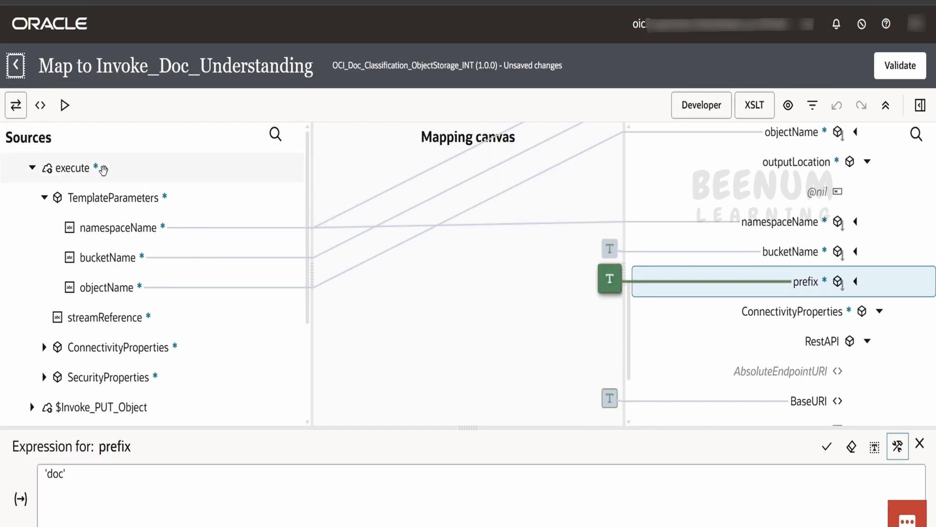
click(15, 65)
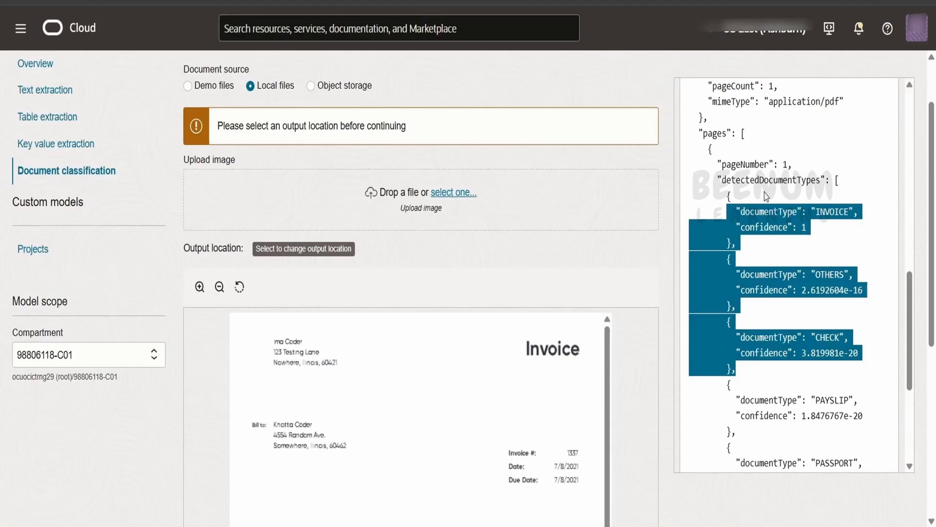
Step: In the OCI console's response JSON, highlight the document-level detectedDocumentTypes key and its INVOICE documentType value
scroll(766, 197, down, 5)
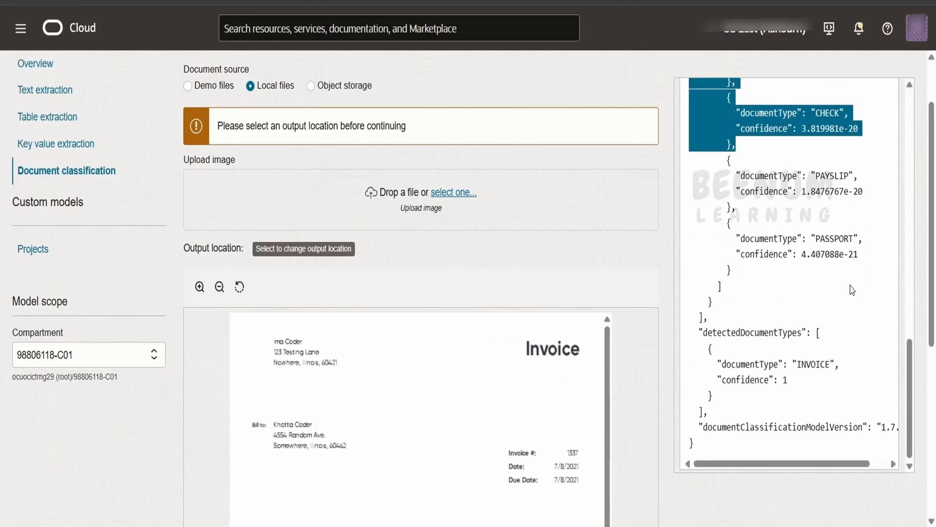
double_click(748, 333)
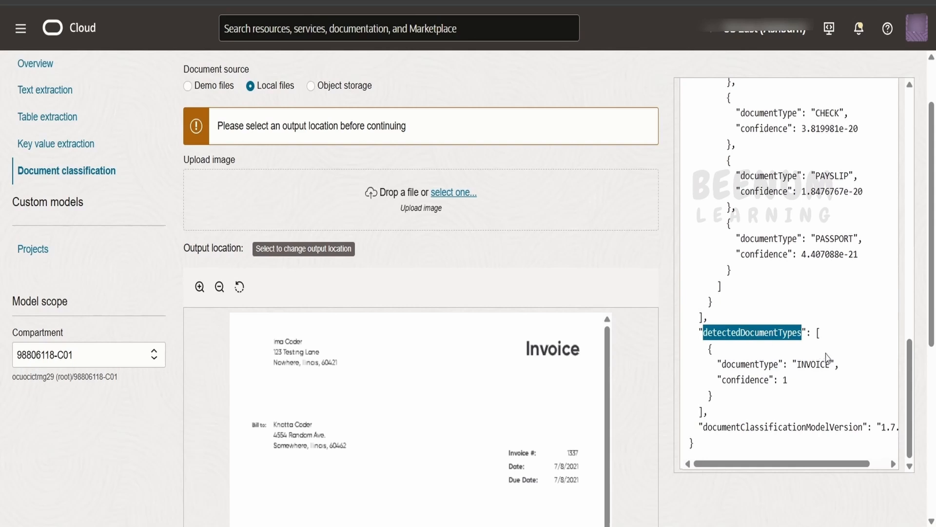
click(846, 357)
double_click(810, 363)
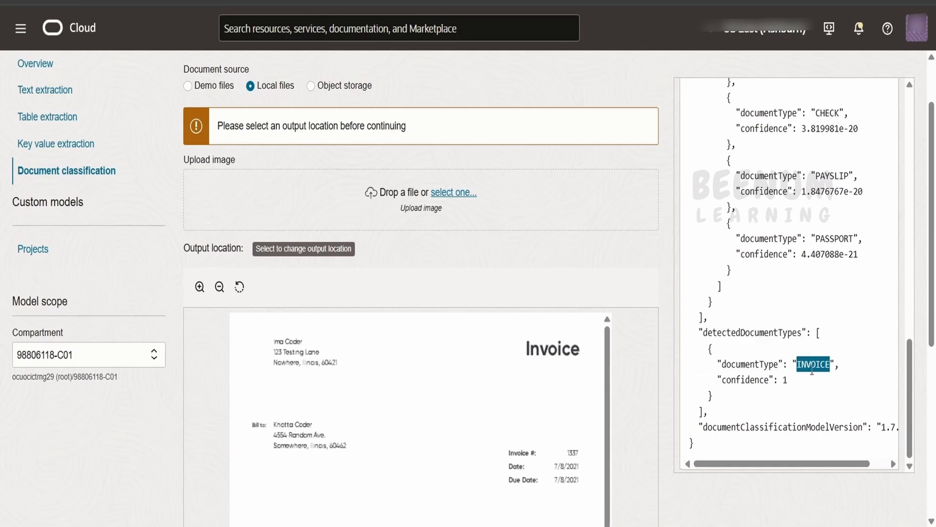
double_click(819, 365)
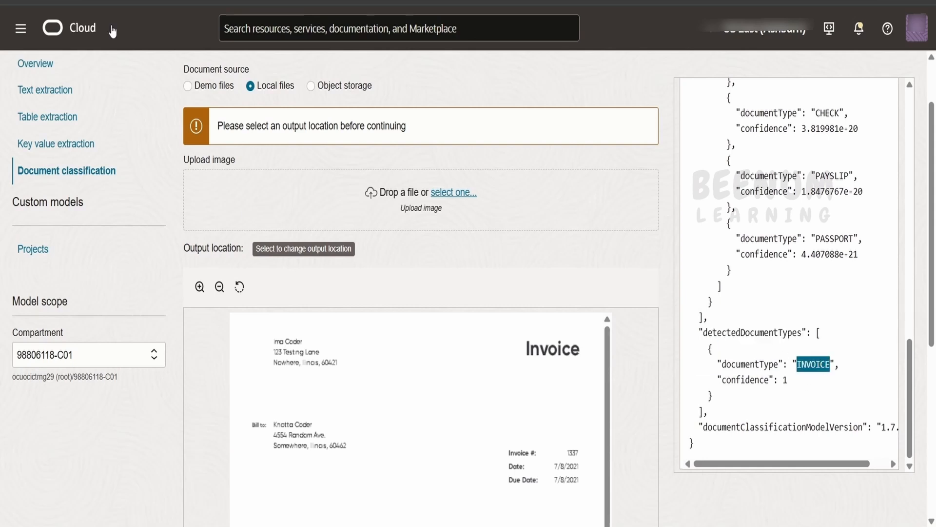
Step: Highlight the INVOICE entry with its confidence in the page-level results and the INVOICE value in the document-level results
triple_click(797, 385)
scroll(780, 380, up, 5)
drag(805, 229, 688, 211)
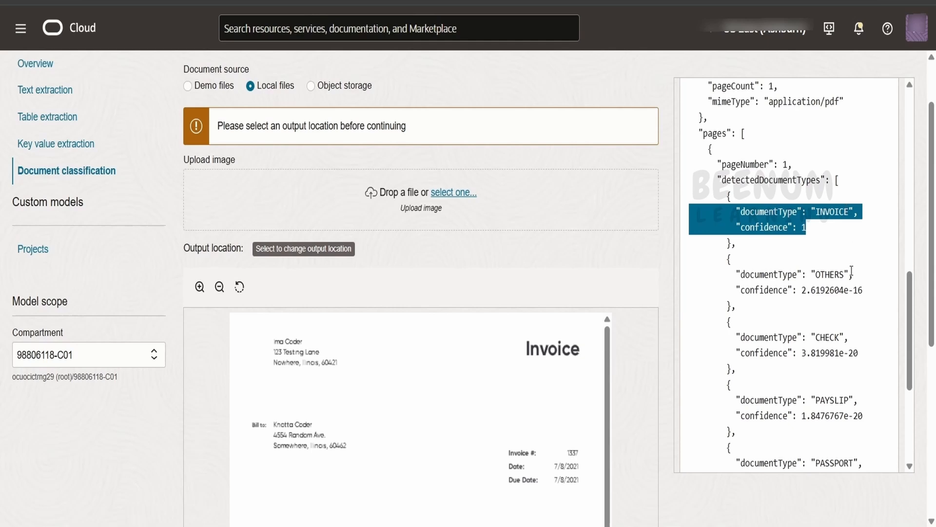
scroll(827, 364, down, 5)
double_click(811, 363)
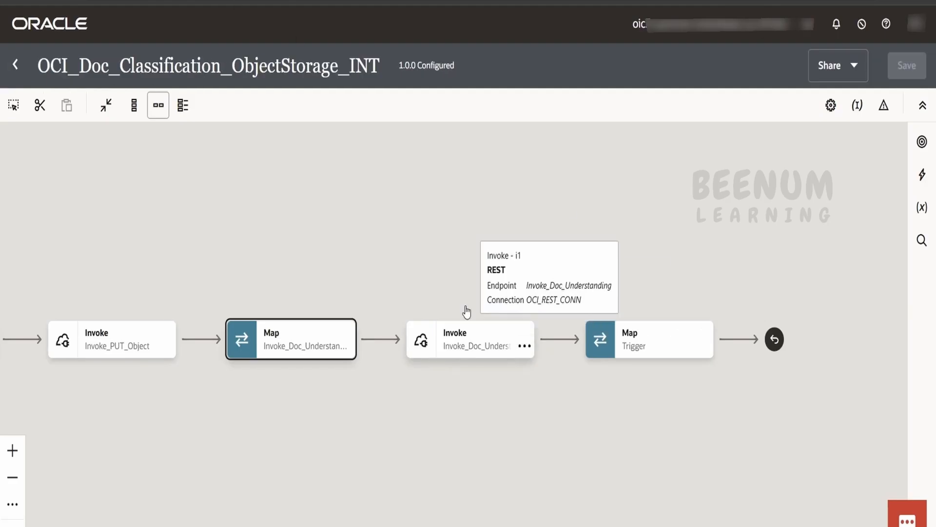
Step: Bring the full OCI_Doc_Classification_ObjectStorage_INT flow into view, recheck the console's classification JSON, and show the Invoke_Doc_Understanding action's endpoint details
scroll(529, 288, left, 2)
scroll(517, 322, down, 1)
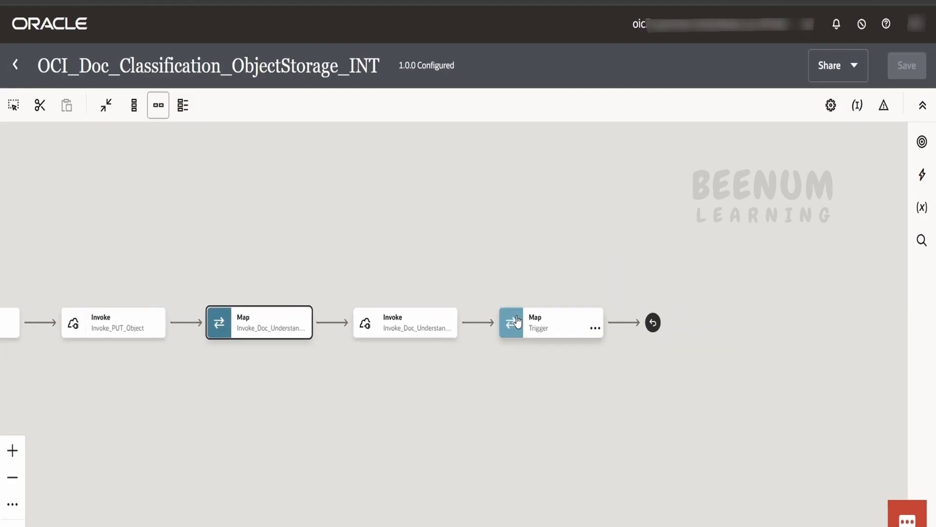
drag(426, 405, 629, 386)
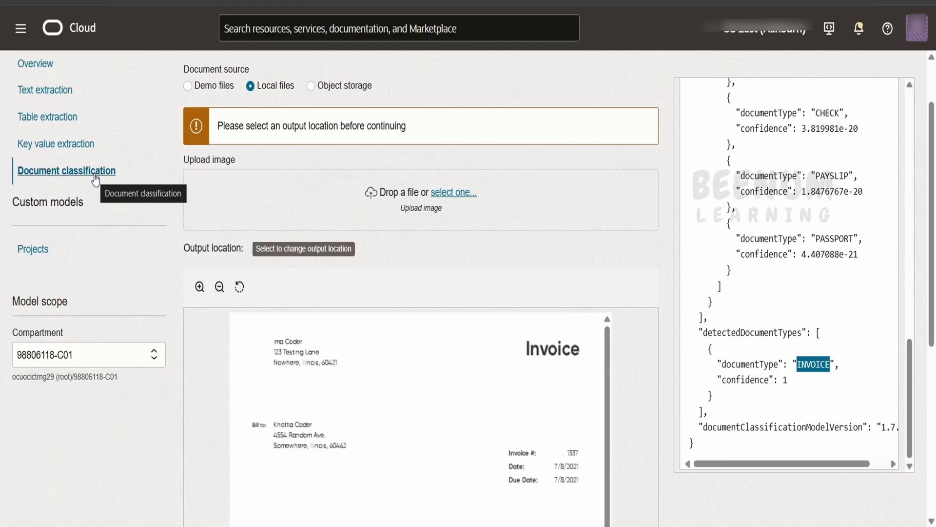
scroll(95, 180, up, 2)
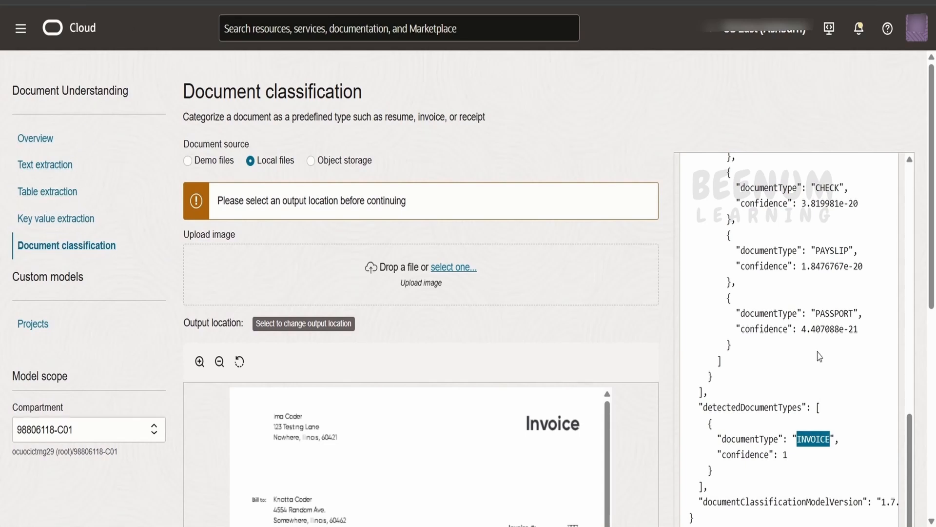
scroll(817, 230, up, 10)
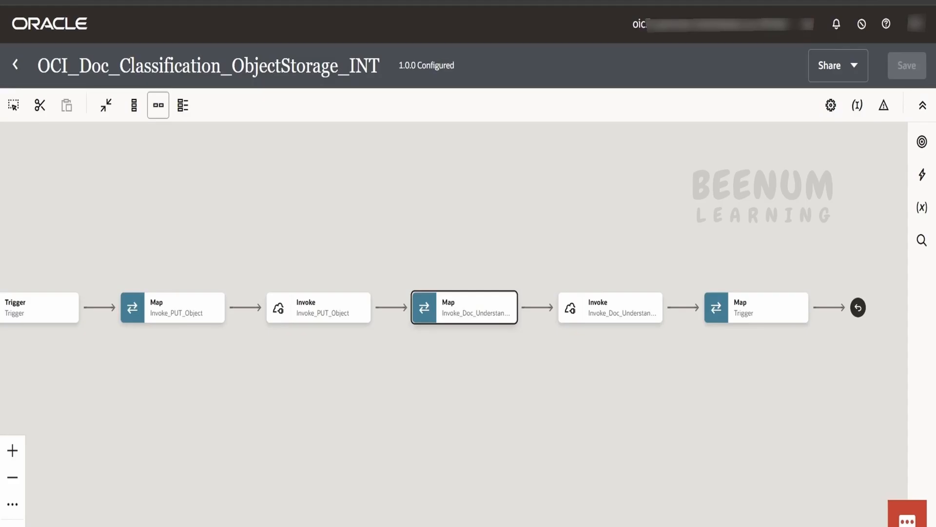
mouse_move(631, 324)
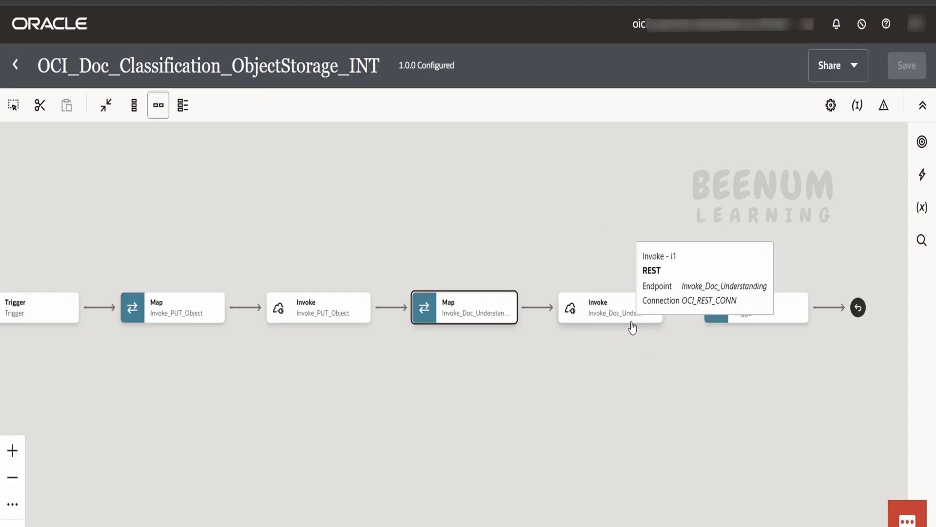